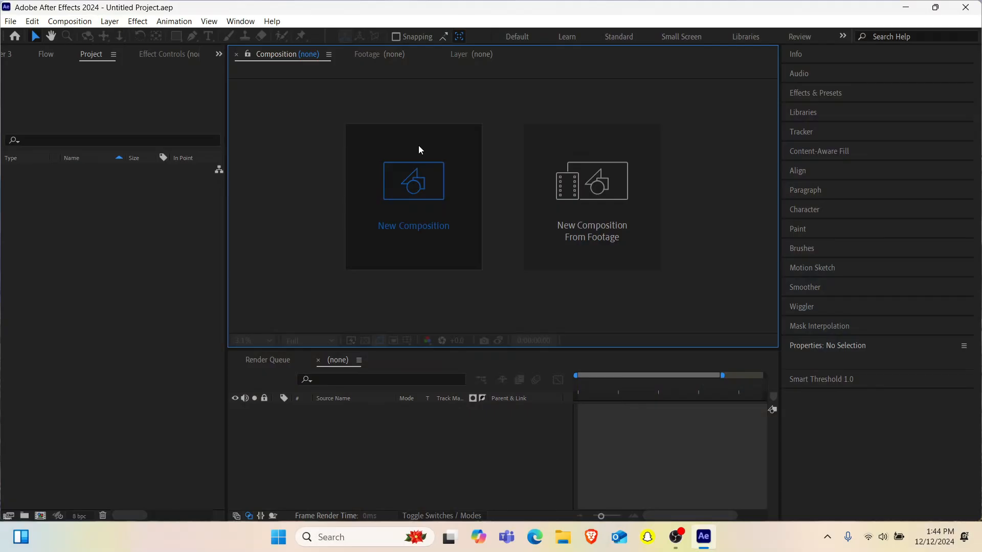
- Create a new 1920x1080, 30 fps composition named Main with a duration of 30 seconds
click(418, 145)
text(Main)
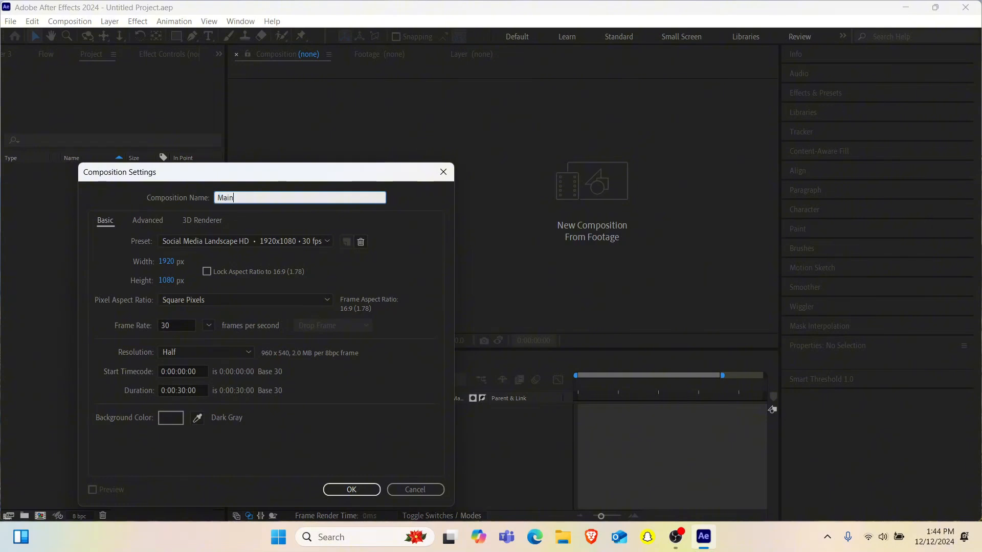
key(Return)
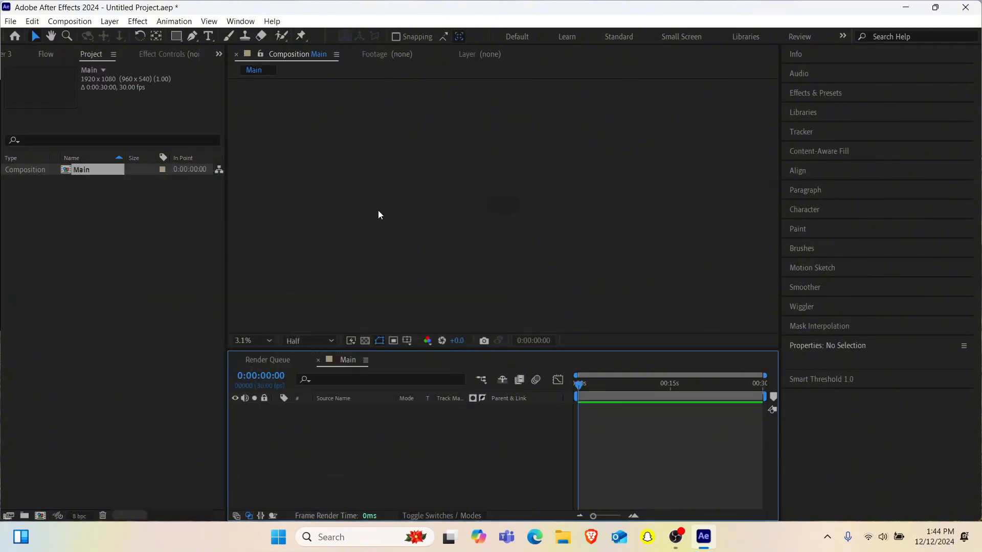
- Add a white full-frame solid named BG to the Main composition
key(period)
key(period)
key(ctrl+y)
text(BG)
key(Return)
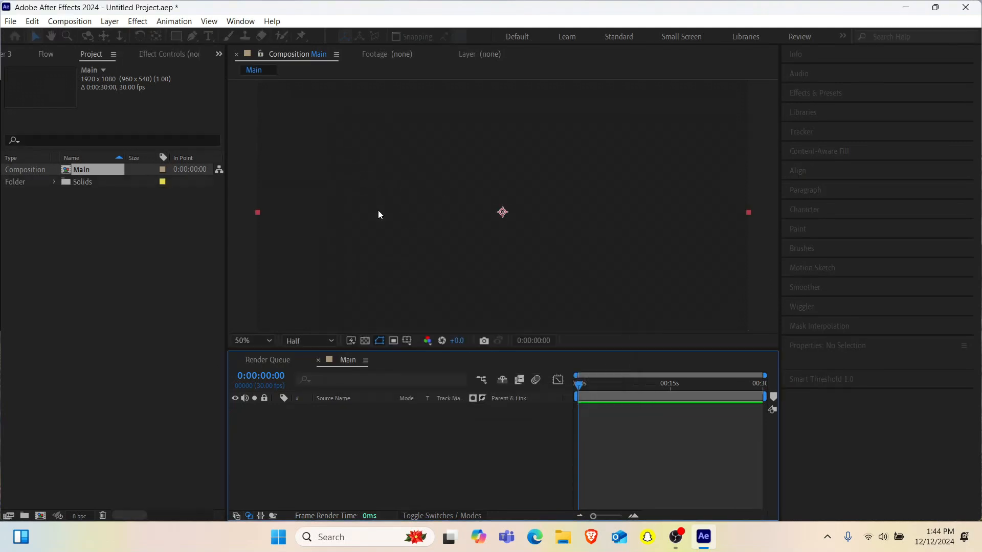
key(comma)
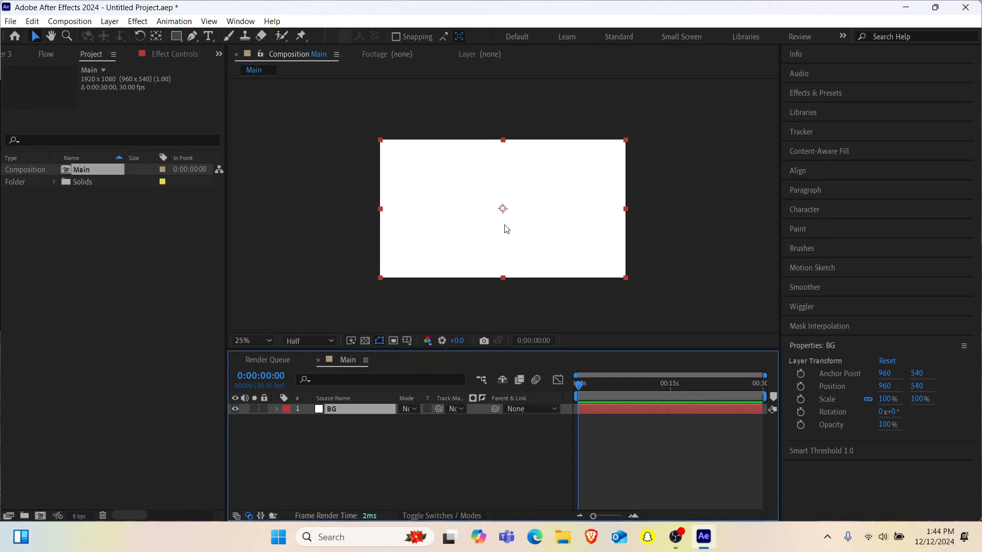
- Bring the upscaled XXX-removebg-preview PNG into the Main composition above BG and scale it to 40%
click(575, 540)
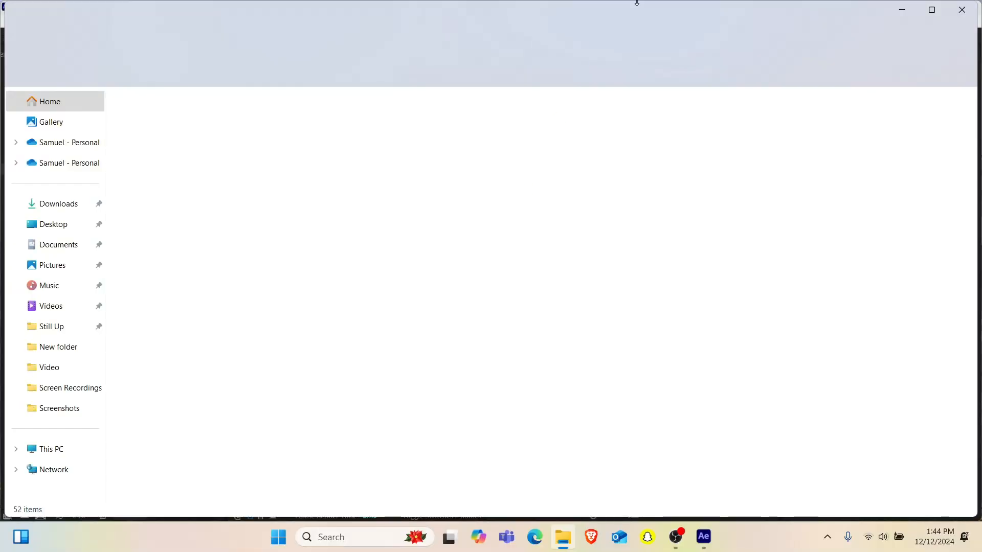
drag(199, 131, 456, 239)
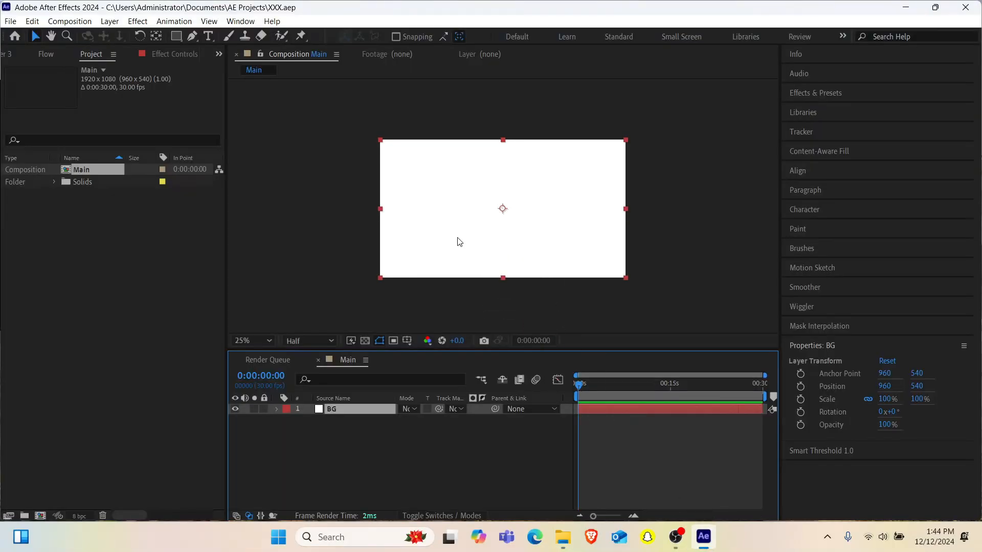
key(s)
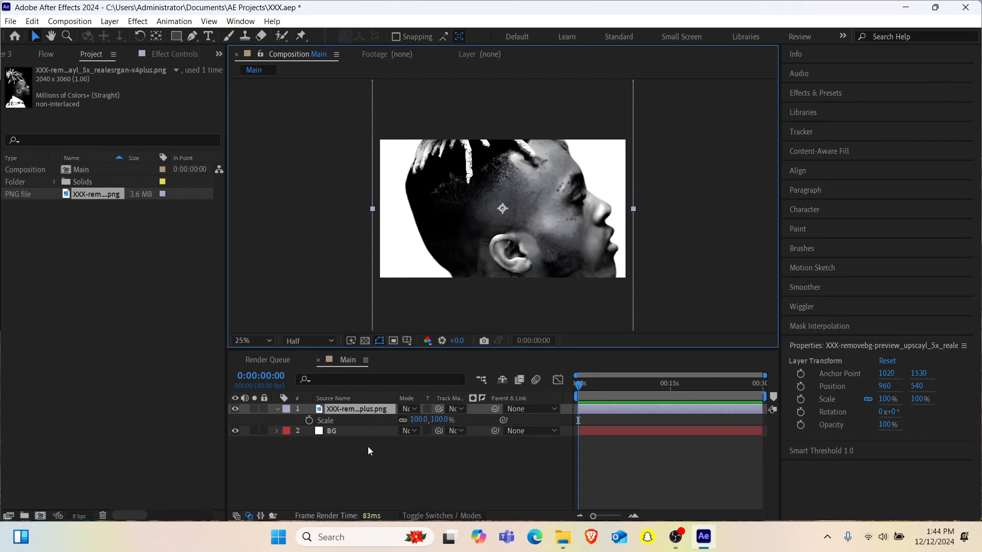
click(417, 419)
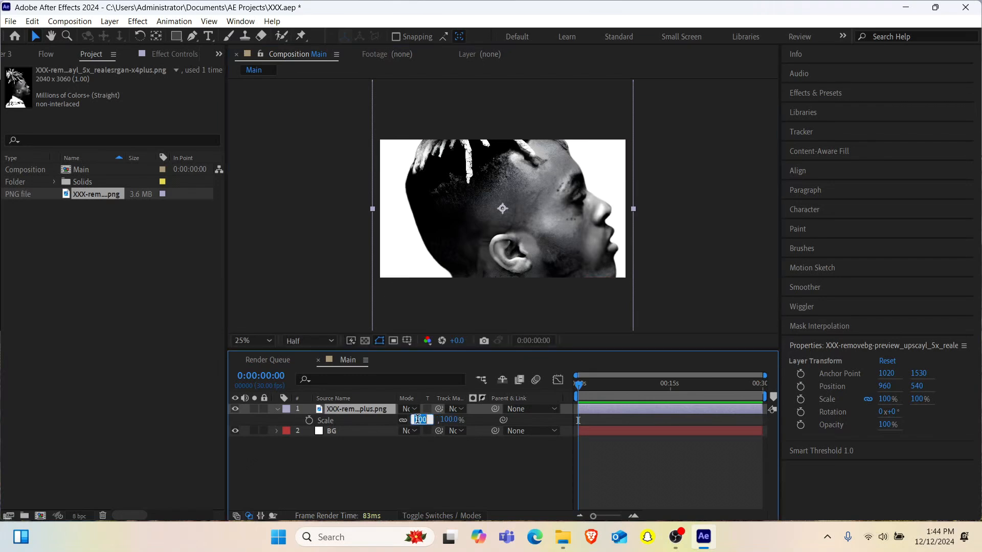
text(40)
key(Return)
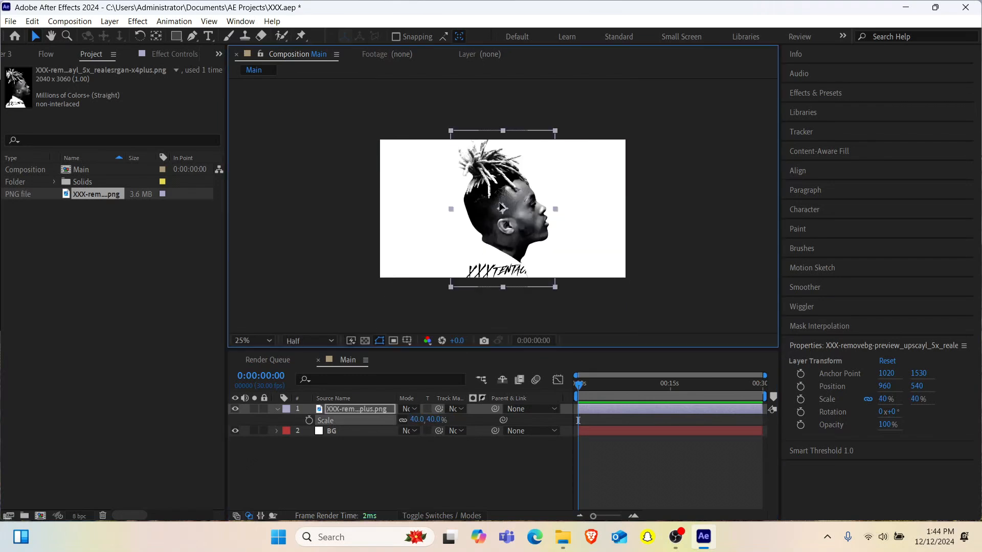
- Move the portrait layer to the left half of the frame at about X 436 and center it vertically in the composition
drag(502, 209, 434, 208)
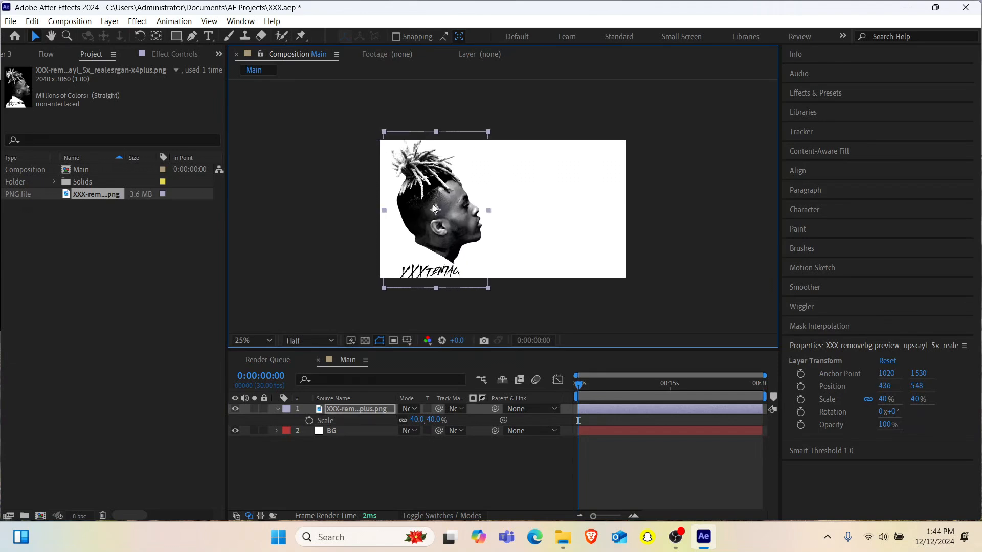
click(808, 169)
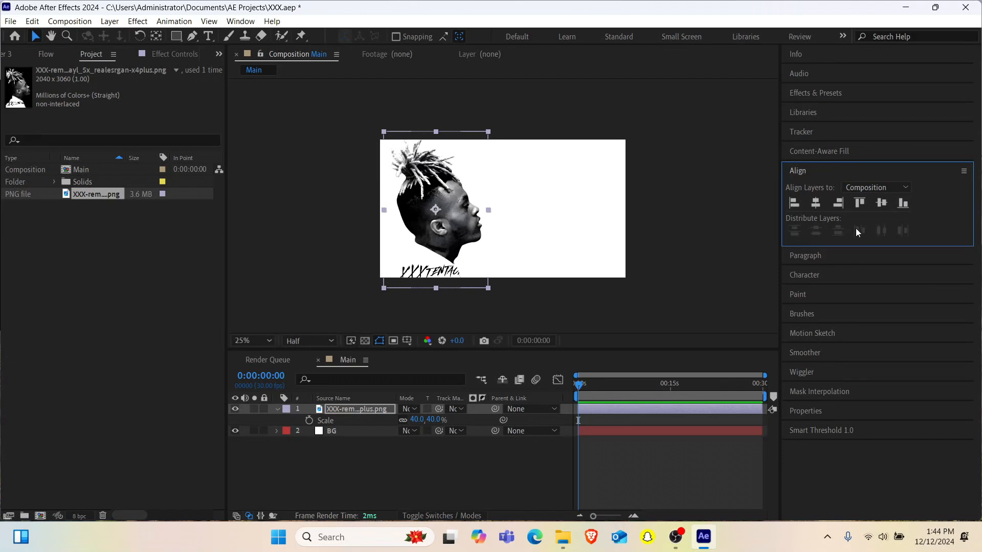
click(879, 203)
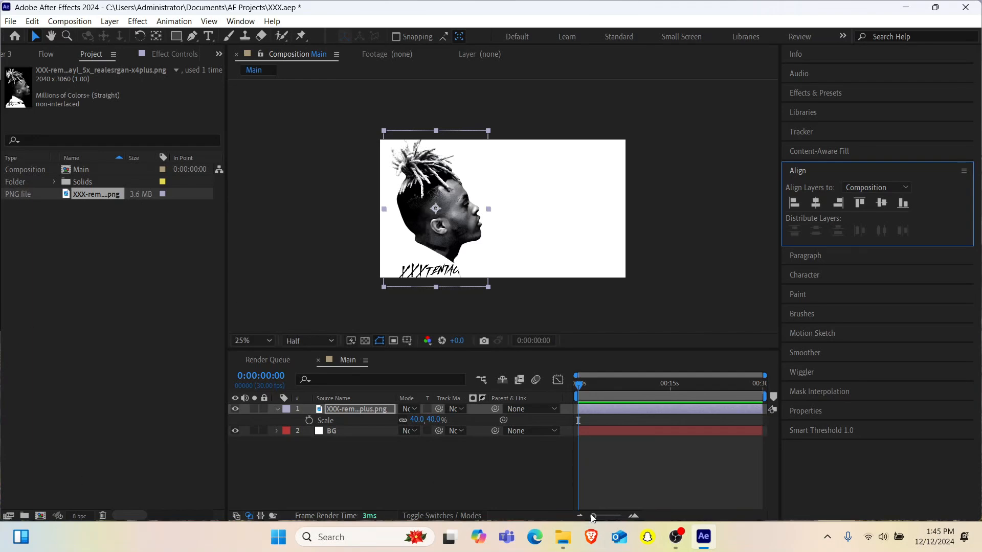
- Import the reference image Screenshot 2024-12-12 123710.png from its folder into the project
mouse_move(563, 537)
click(566, 455)
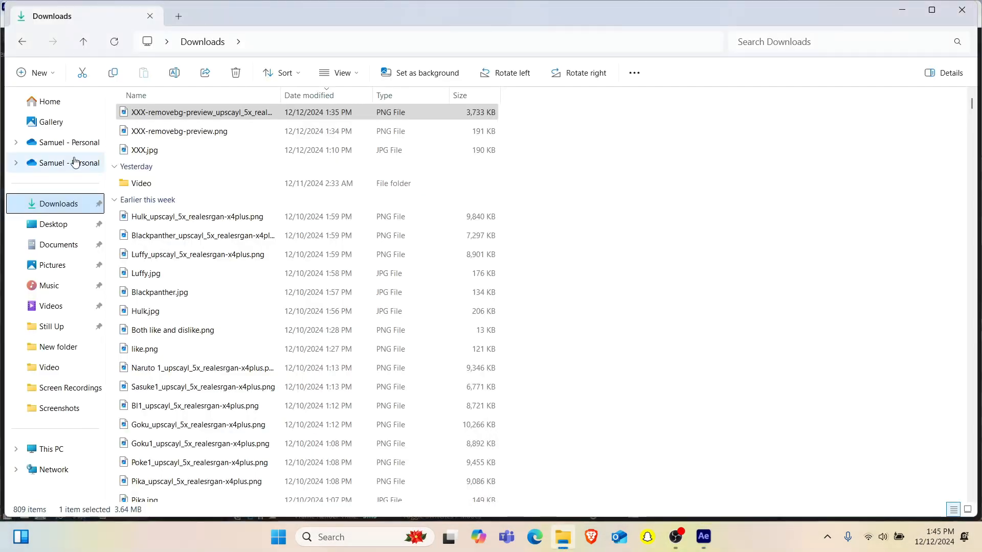
click(66, 124)
drag(215, 160, 199, 254)
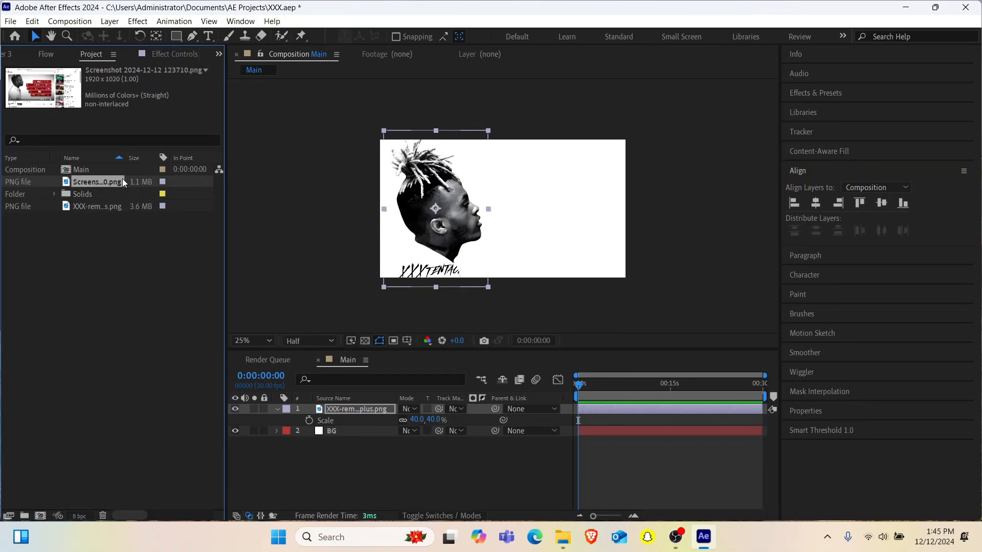
- View the imported screenshot up close to examine the quote's wording and layout, and return to the Main composition
double_click(82, 185)
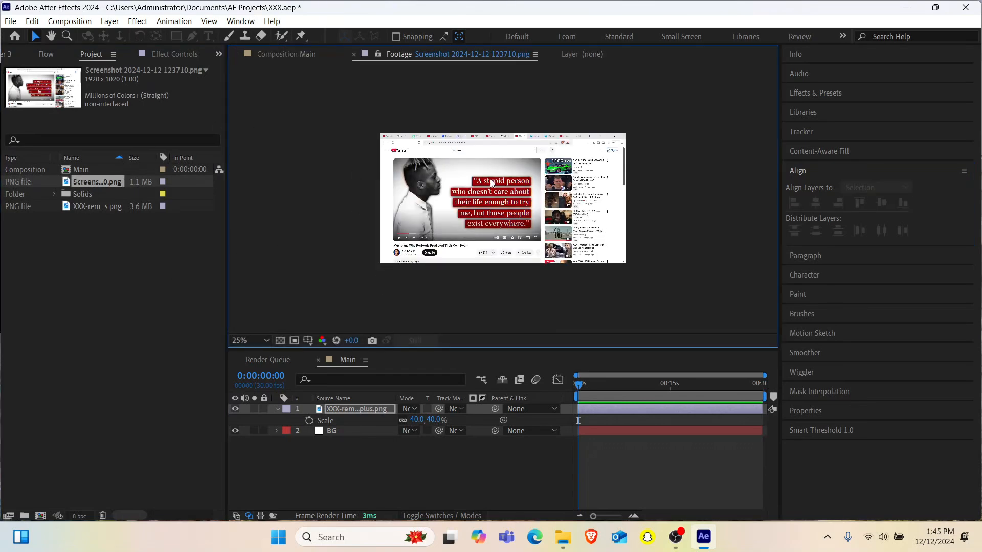
key(period)
key(period)
key(period)
key(period)
scroll(490, 184, down, 2)
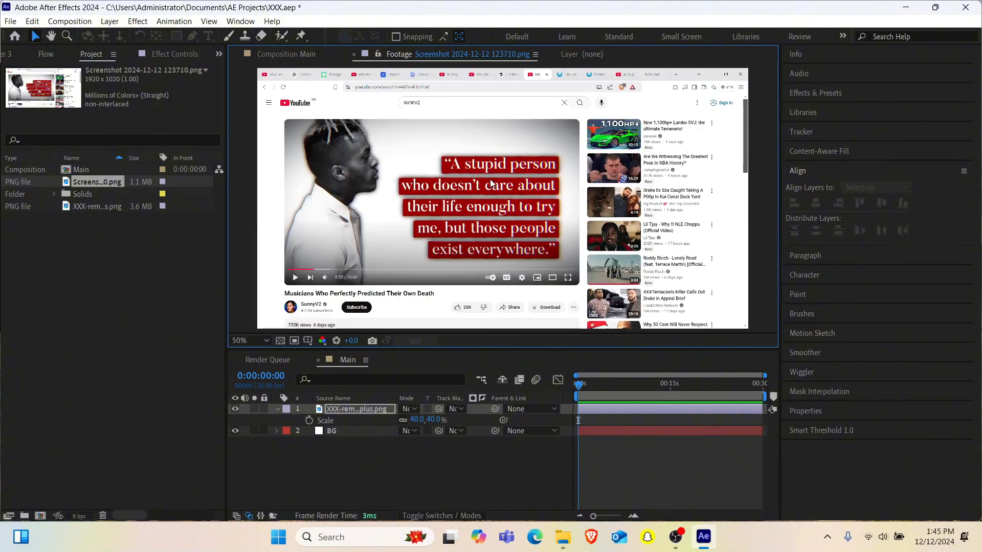
scroll(490, 184, up, 2)
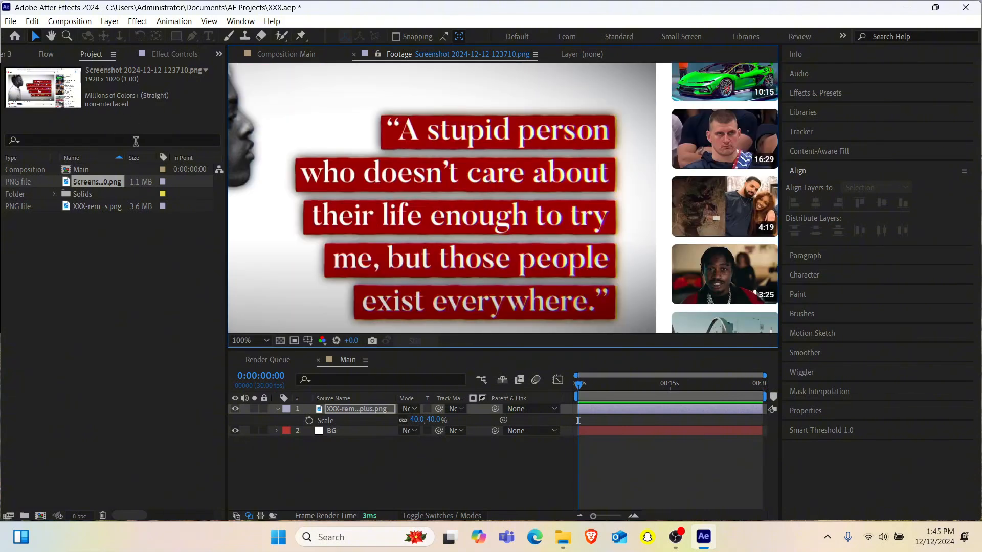
click(94, 170)
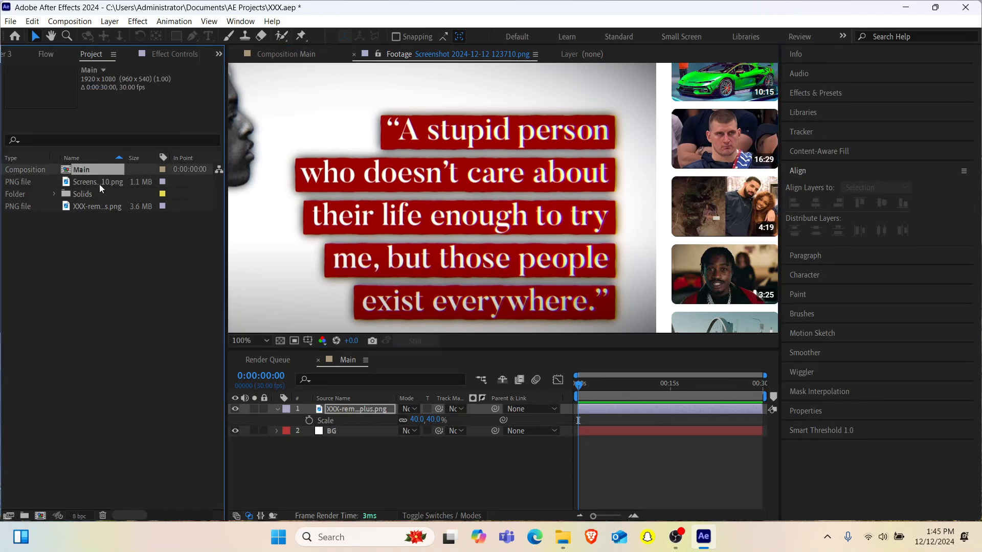
click(295, 54)
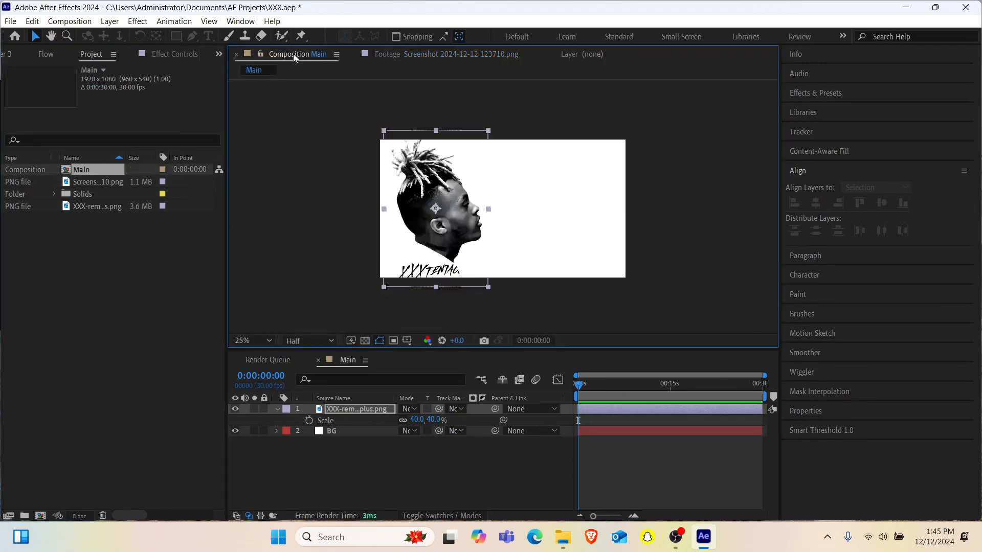
click(532, 185)
scroll(532, 185, up, 2)
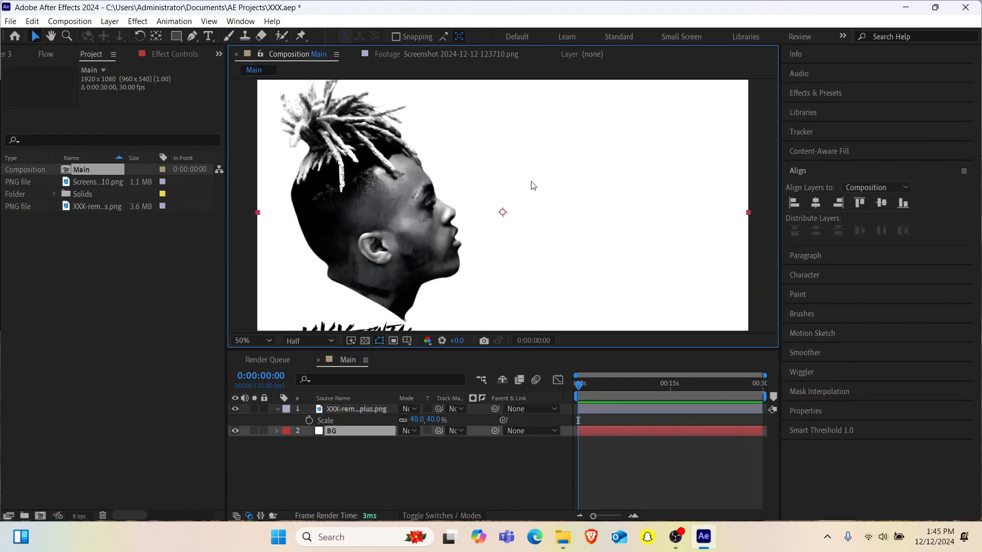
scroll(532, 185, down, 2)
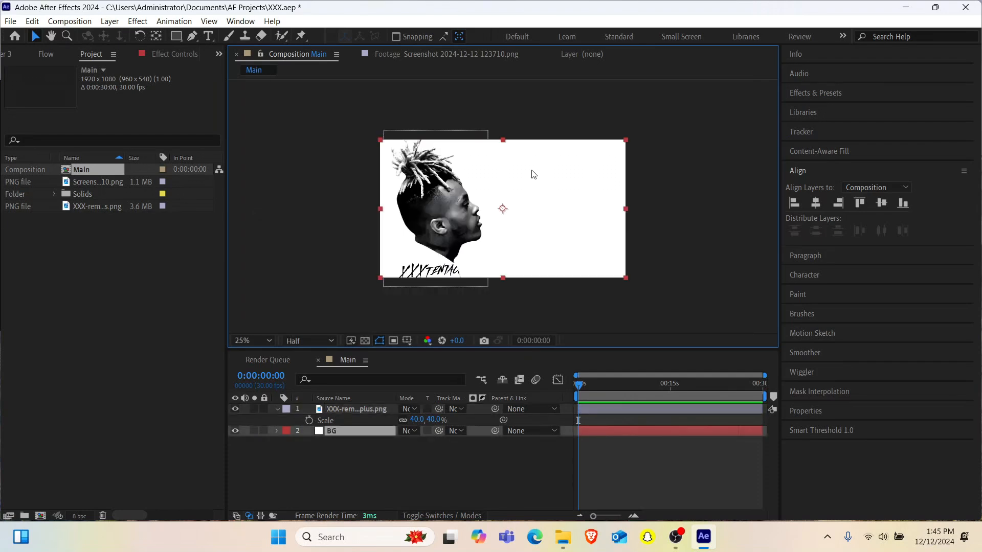
scroll(533, 174, up, 2)
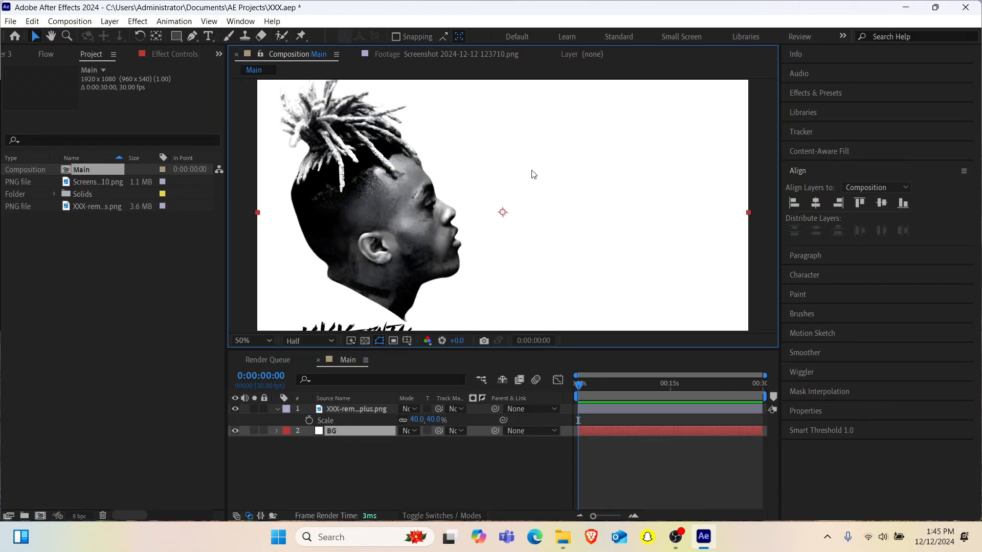
scroll(533, 175, down, 2)
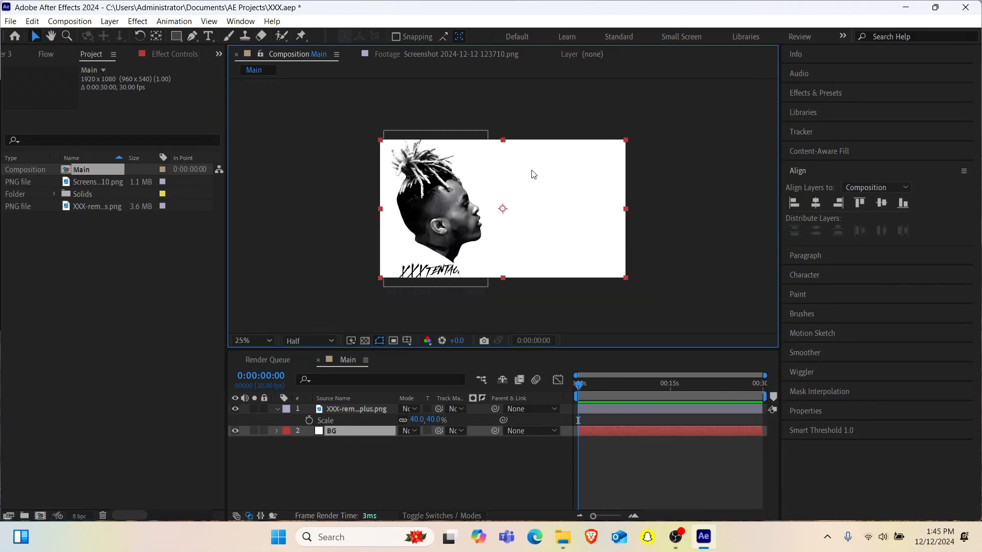
- Add a text layer reading “A stupid person in the upper part of the frame beside the portrait
key(ctrl+t)
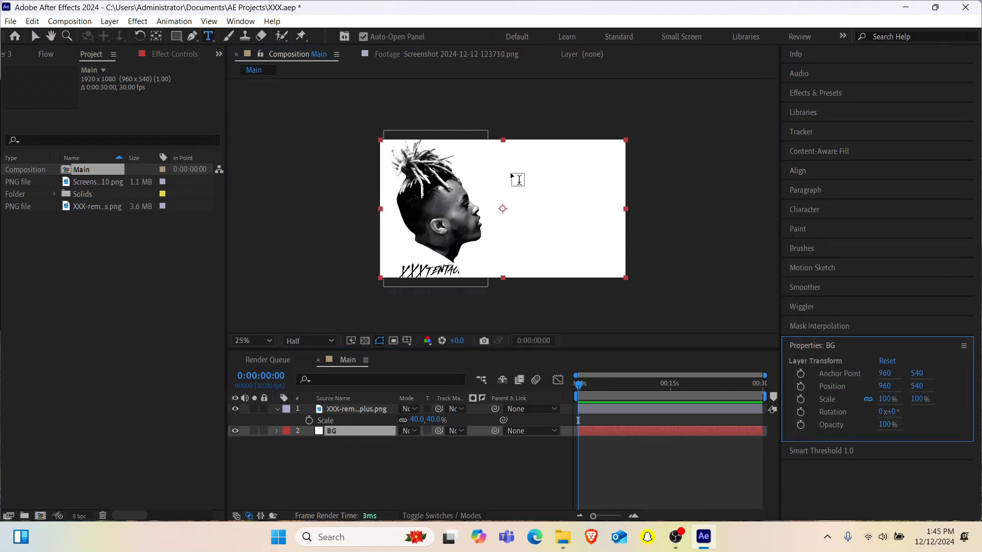
click(511, 175)
text("A stu)
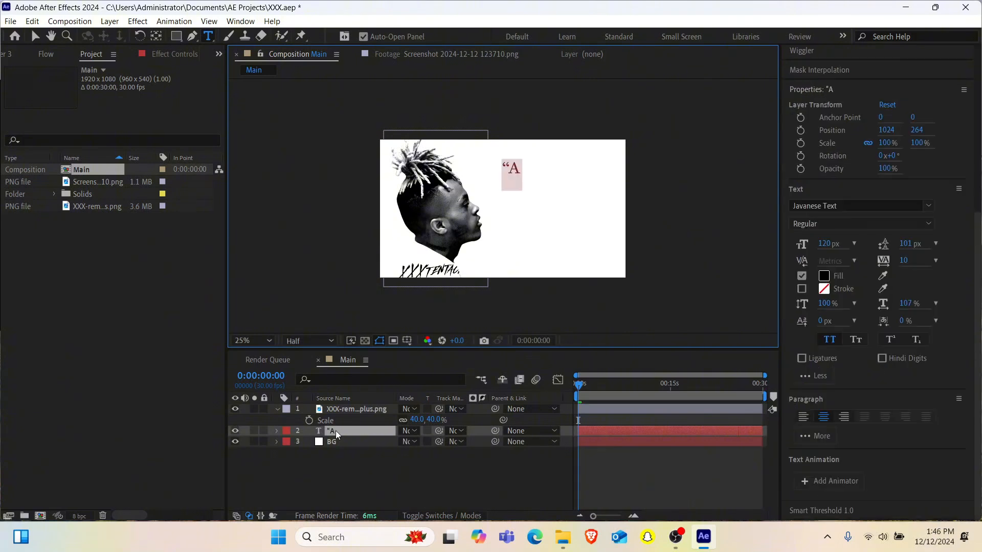
key(BackSpace)
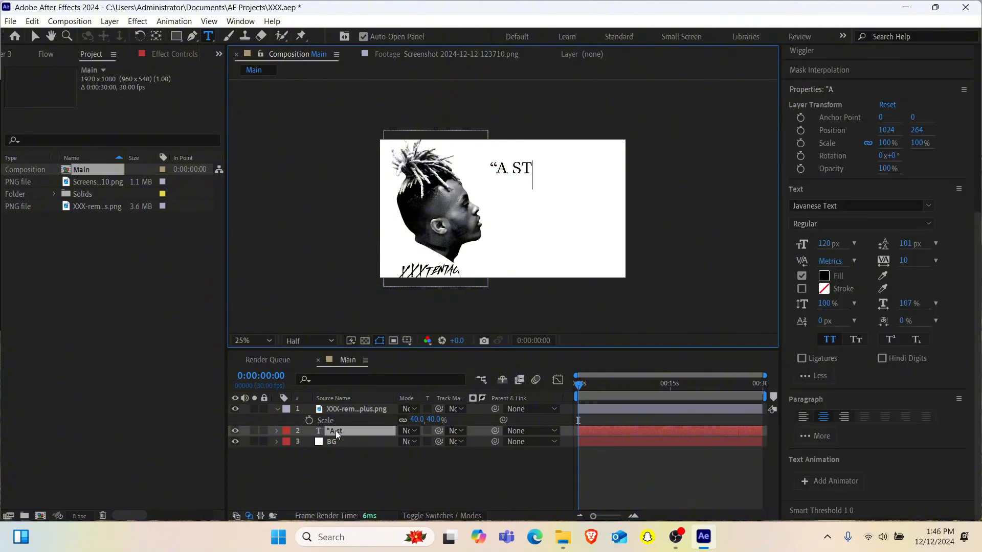
text(upid)
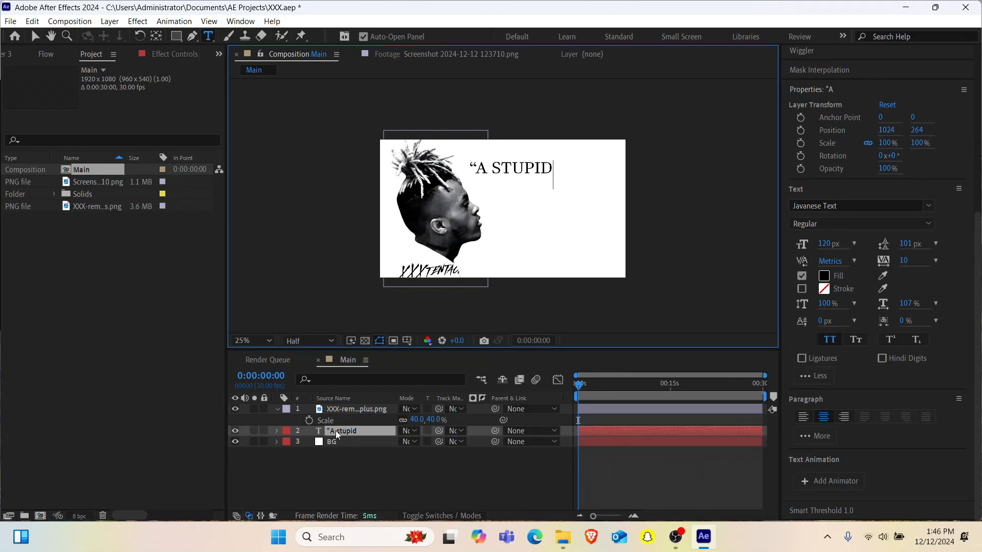
text( person)
key(Escape)
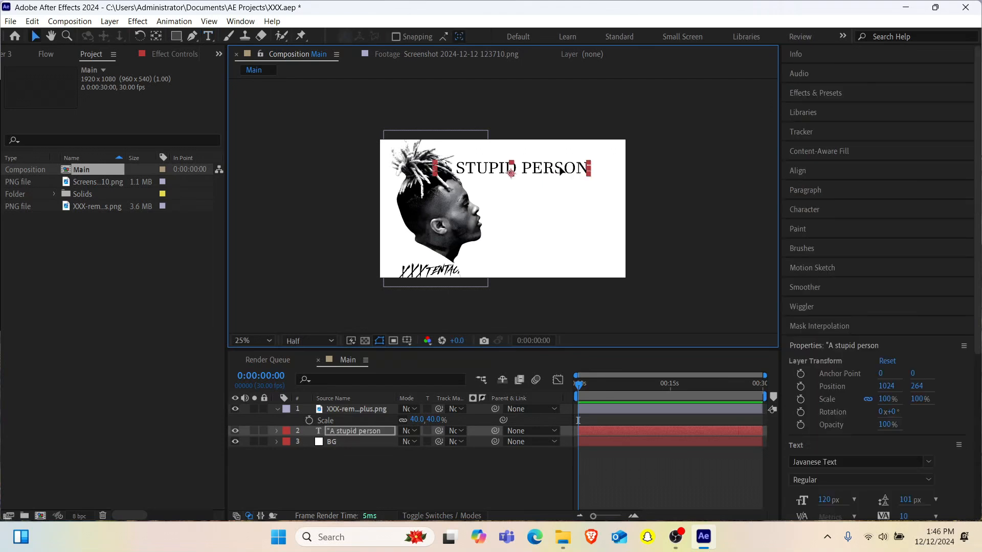
- Move the quote text to about 1244, 284 and turn off all caps for the words "stupid person"
drag(561, 171, 485, 170)
double_click(588, 172)
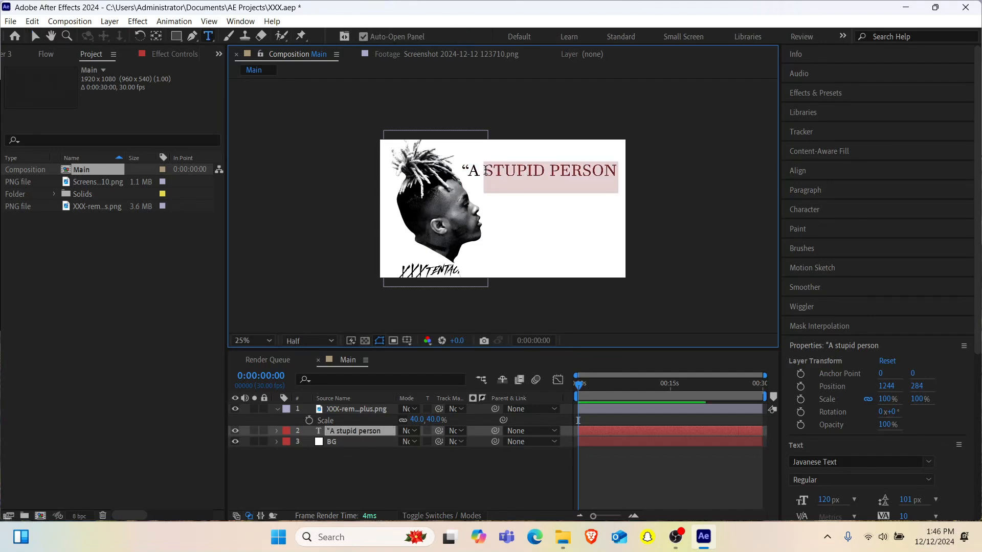
key(ctrl+shift+k)
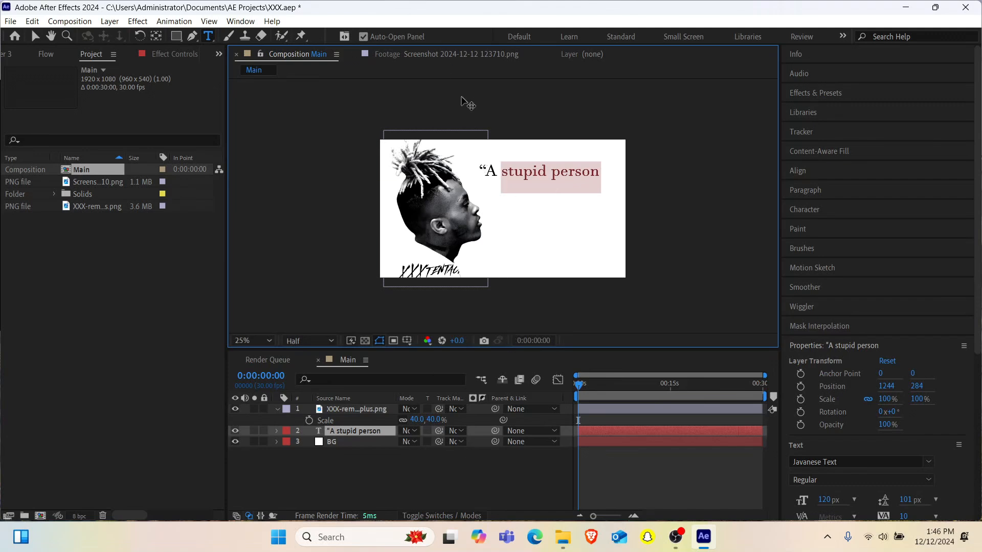
- Check the quote's alignment in the reference screenshot and display the title/action safe guides in the Main composition
click(459, 54)
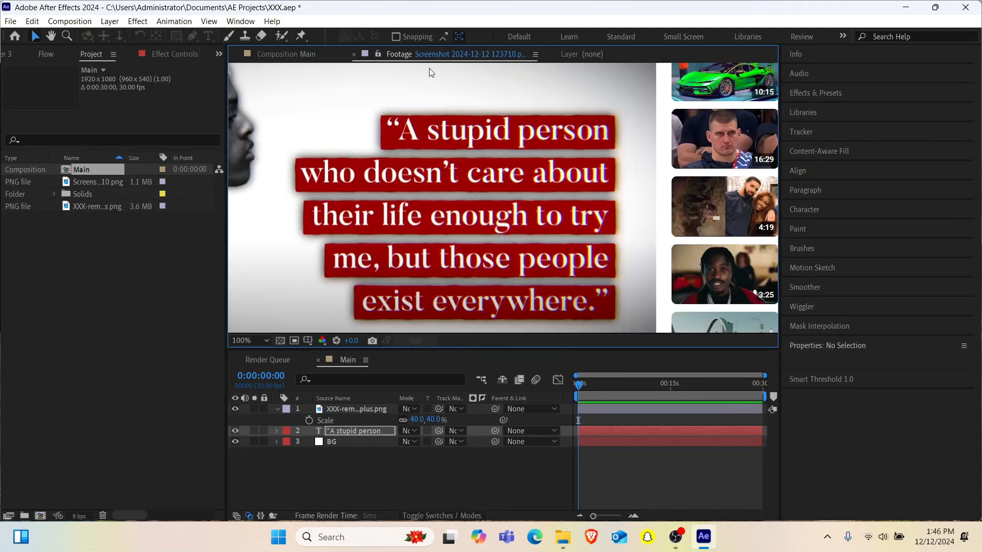
click(281, 61)
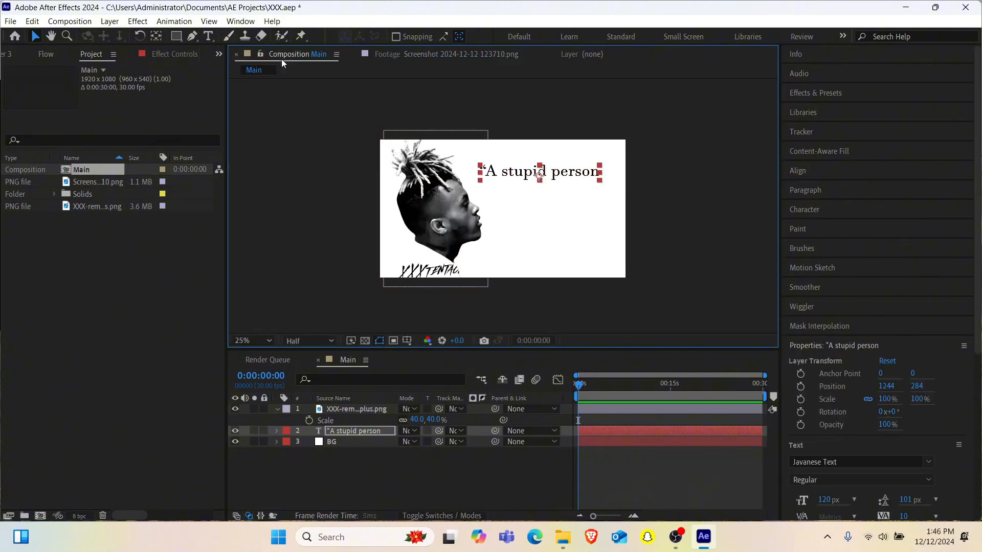
click(407, 341)
click(443, 355)
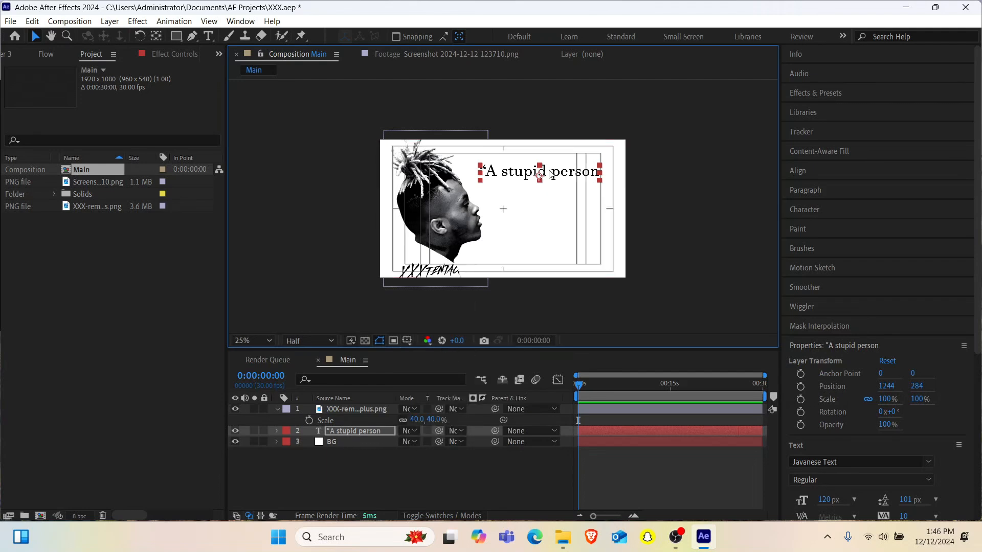
- Shift the quote text right to X 1336 so its end meets the outer safe guide
key(Right)
key(Right)
key(Right)
key(Right)
key(Right)
key(Right)
key(Right)
key(Right)
key(Right)
key(Right)
key(Right)
key(Right)
key(Right)
key(Right)
key(Right)
key(Right)
key(Right)
key(Right)
key(Right)
key(Right)
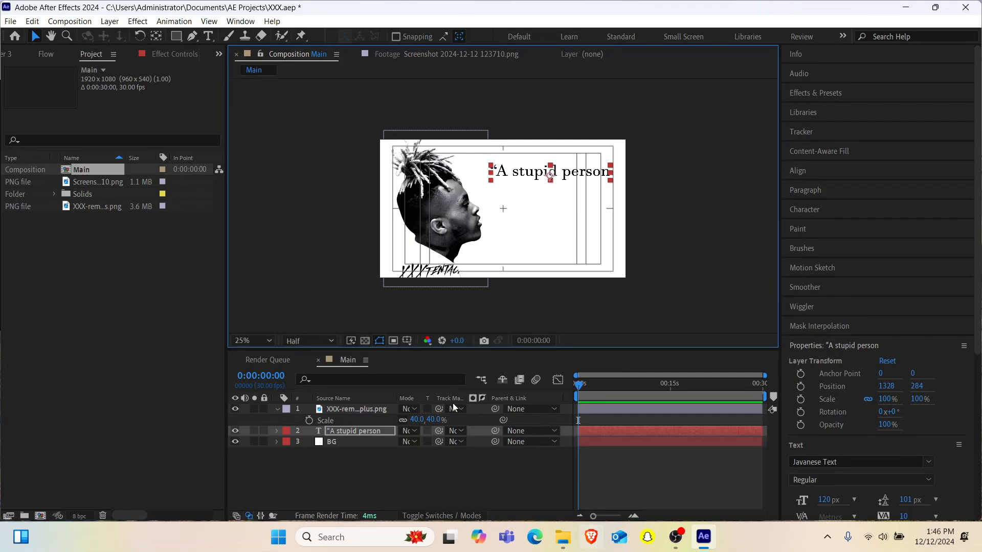
key(Right)
key(Right)
key(Right)
key(Right)
key(Right)
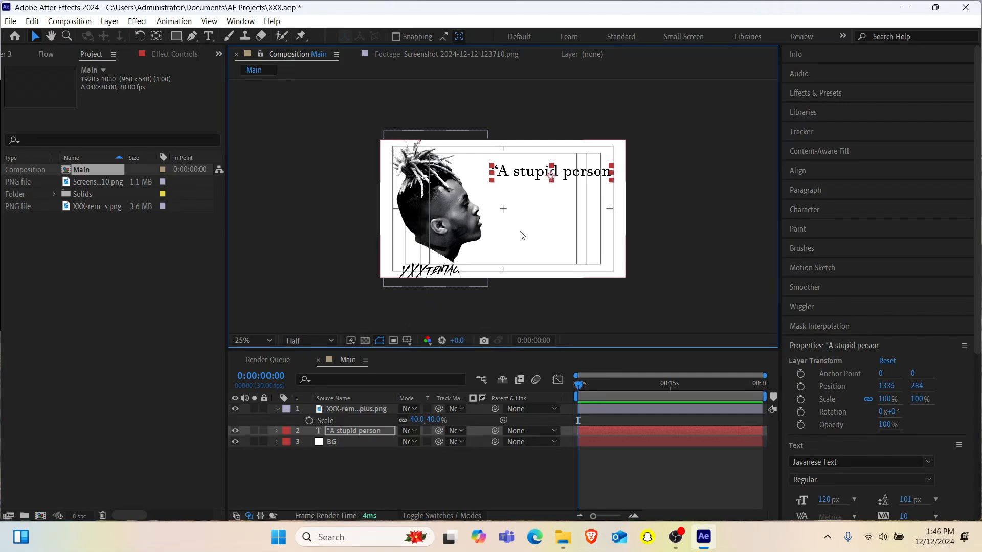
- Compare the quote's alignment with the reference screenshot, shift the quote text right to X 1360, and hide the title/action safe guides
click(444, 59)
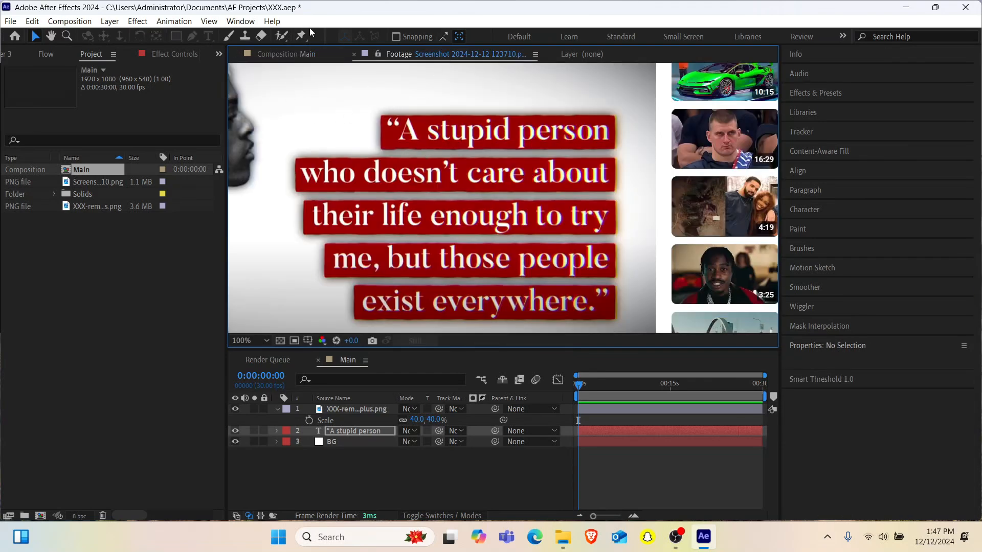
click(304, 55)
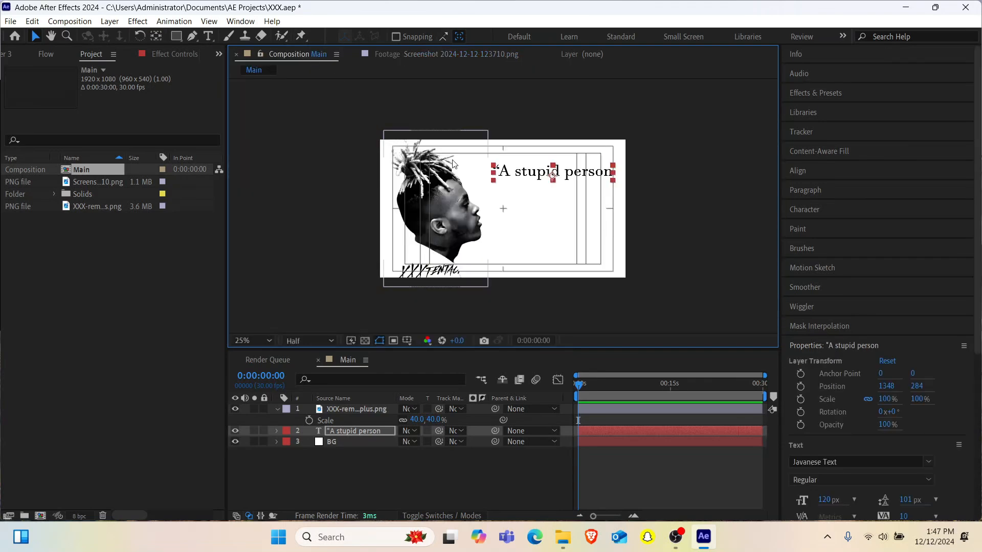
scroll(557, 205, up, 4)
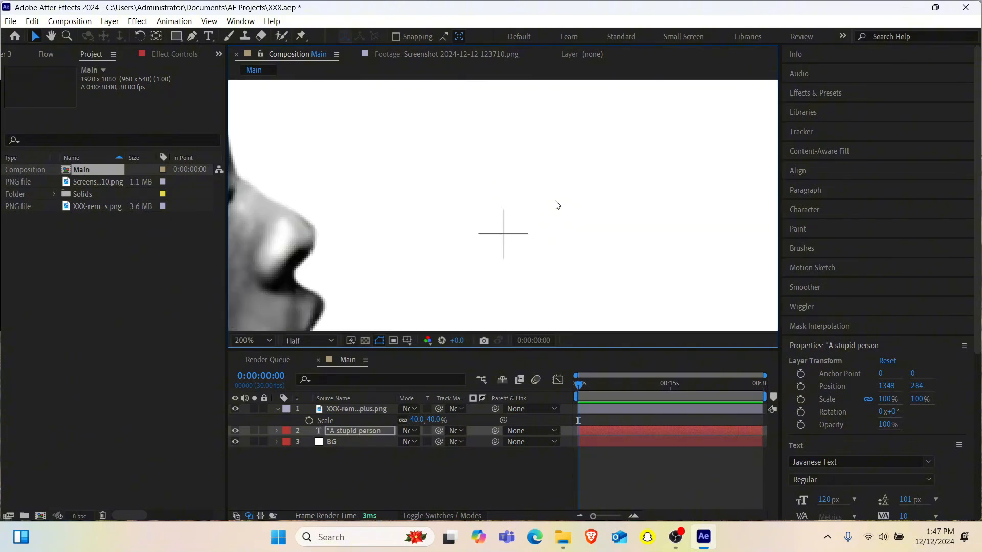
scroll(557, 205, down, 4)
scroll(557, 205, up, 2)
key(Right)
key(Right)
key(Right)
key(Right)
key(Right)
key(Right)
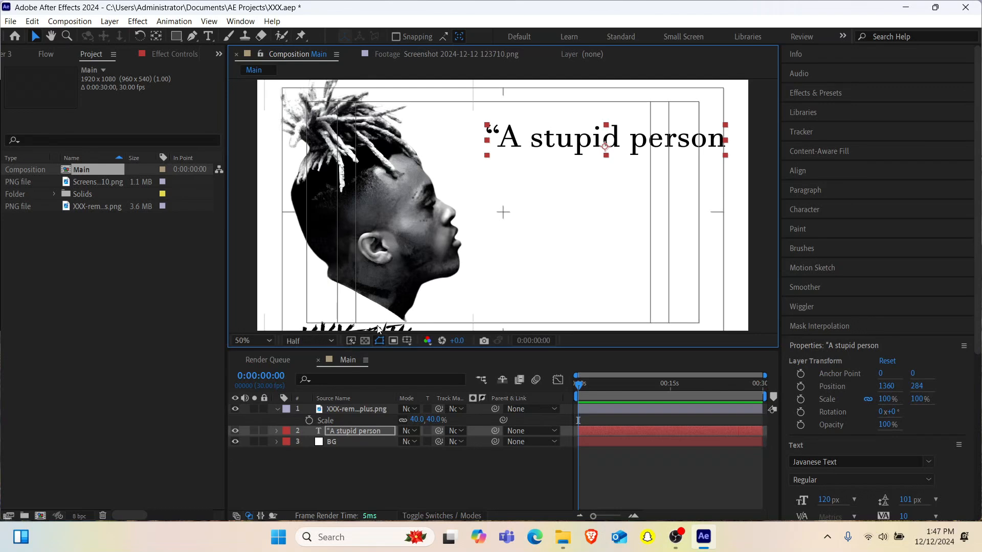
click(404, 342)
click(457, 356)
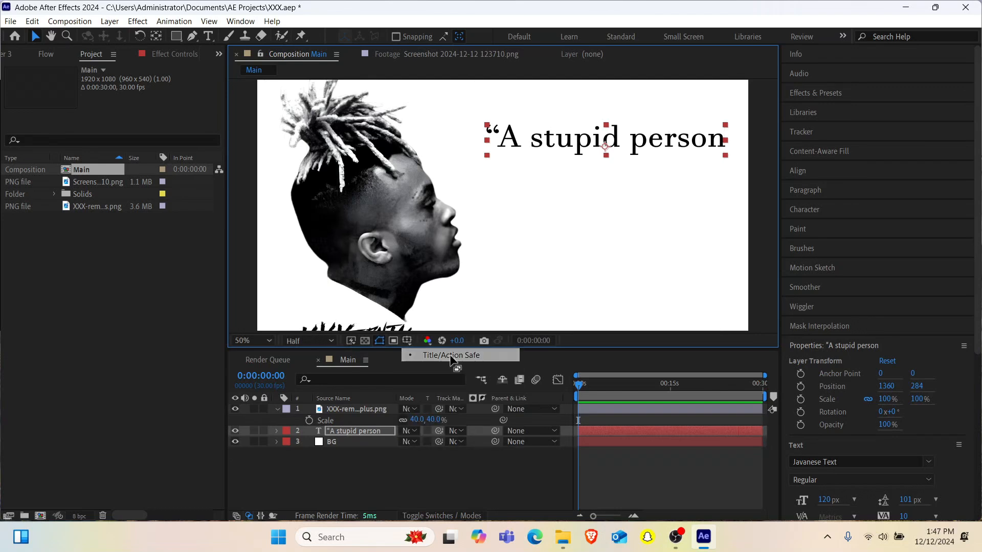
- Apply the Fill effect to the "A stupid person" text layer
click(345, 434)
key(ctrl+space)
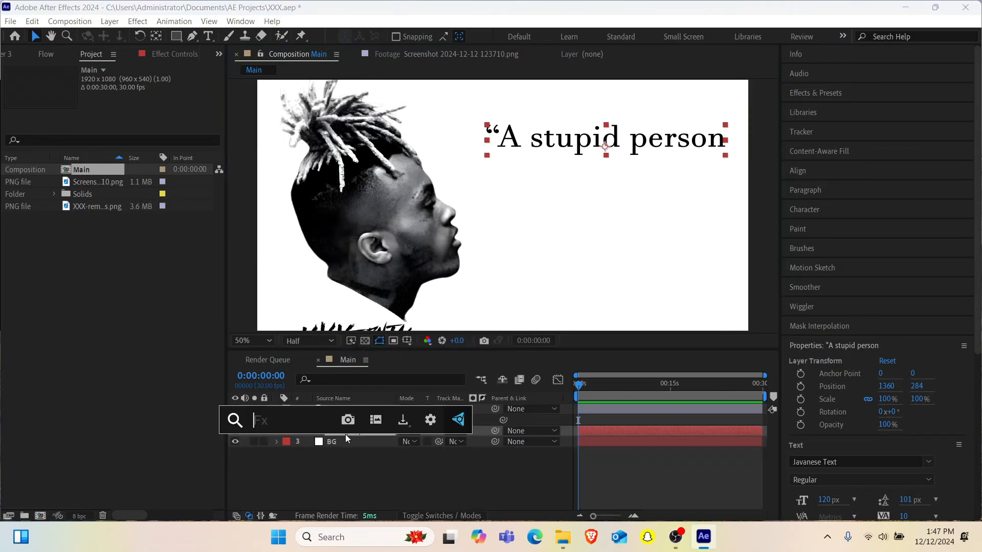
text(fill)
key(Return)
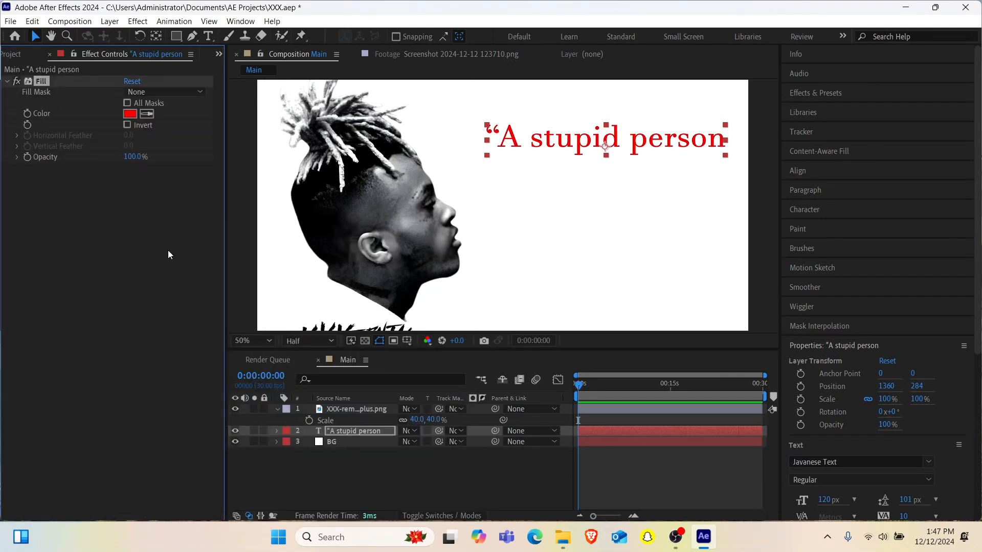
- Add the Shift Channels effect to the quote text layer and take its alpha from Full On
key(ctrl+space)
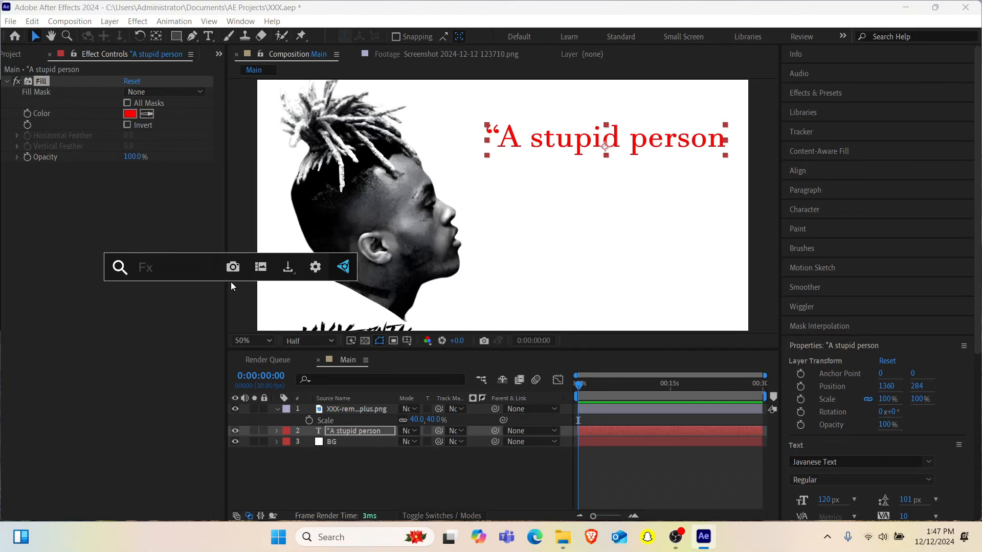
text(shif)
key(Return)
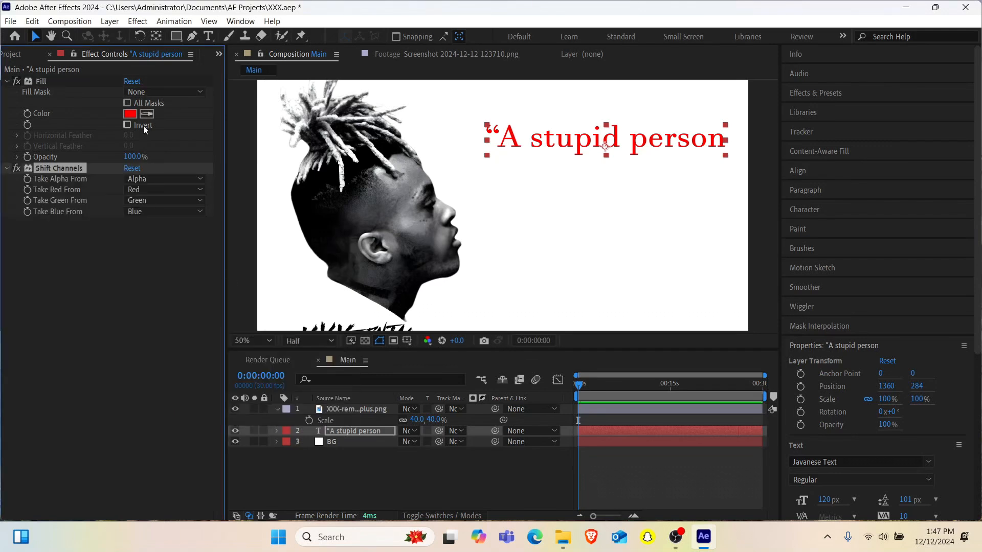
click(144, 179)
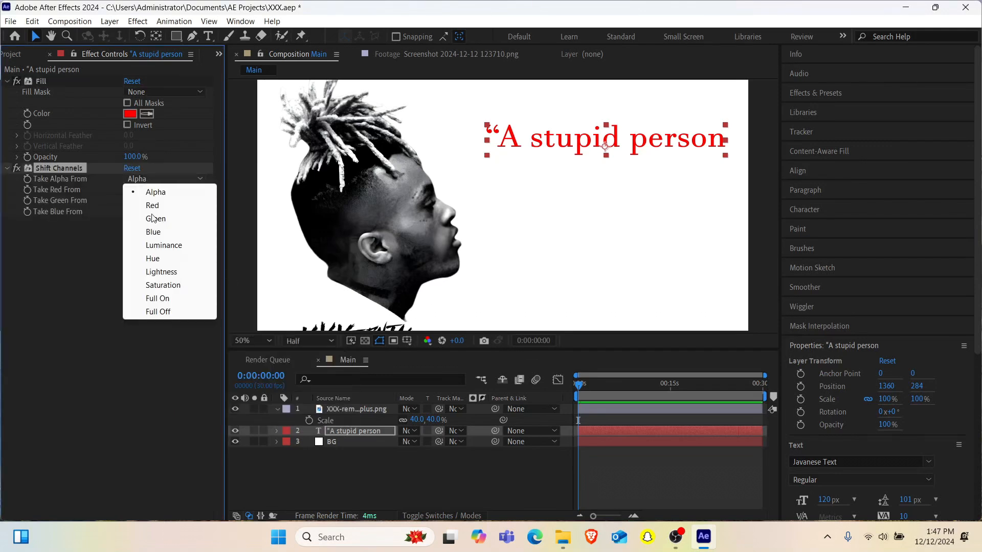
click(167, 303)
- Add the CC RepeTile effect to the quote text layer after Shift Channels
key(ctrl+space)
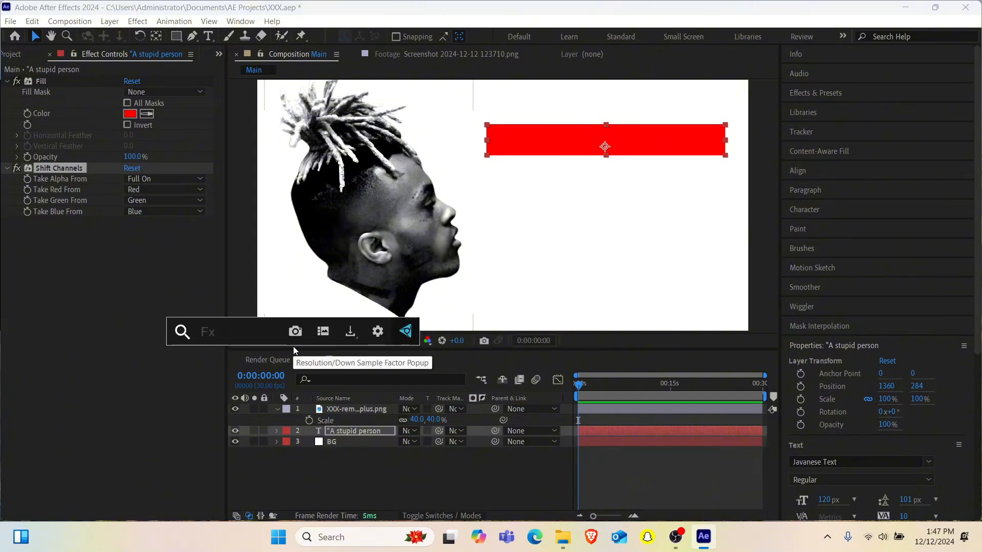
text(rep)
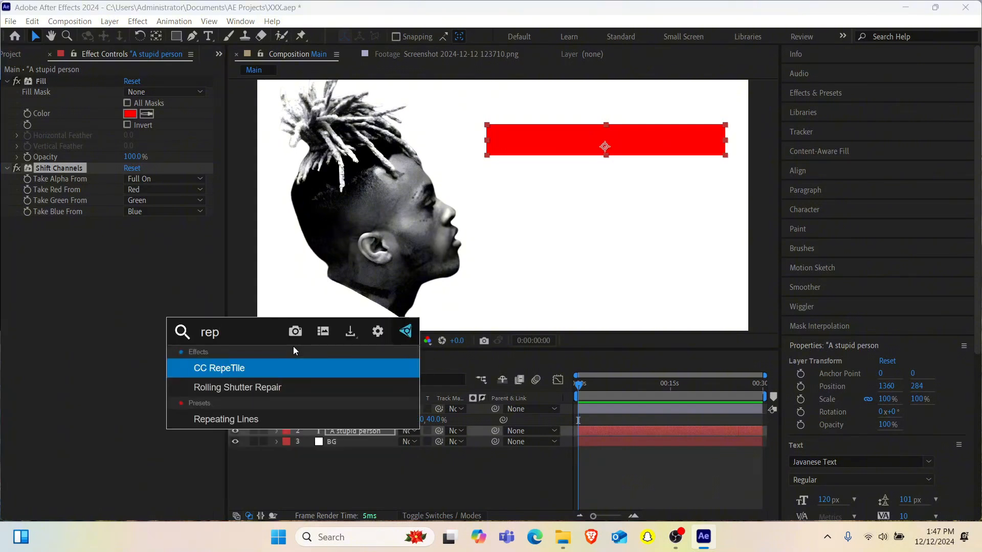
key(Return)
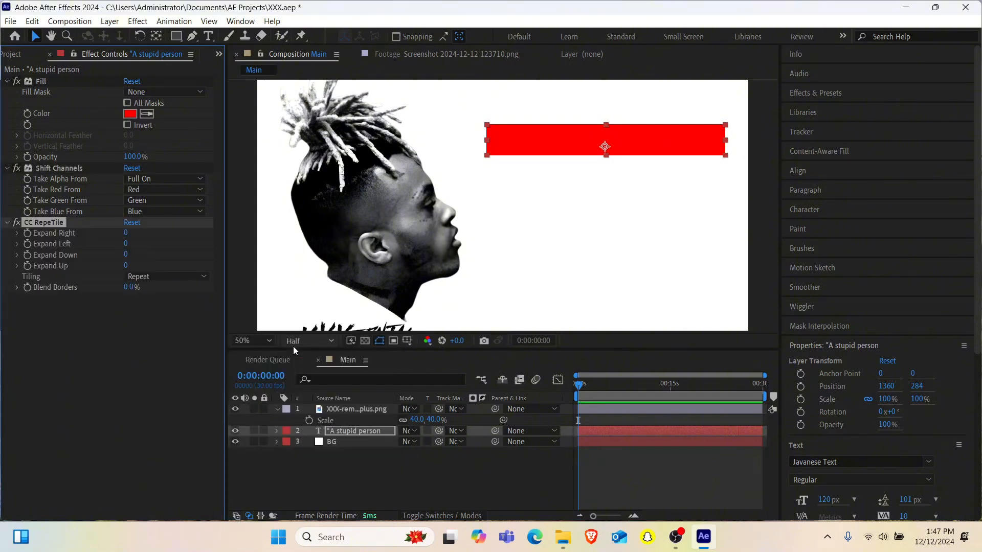
- Set CC RepeTile's Expand Right, Expand Left, Expand Down and Expand Up to 50 each
click(126, 233)
text(50)
click(125, 245)
text(50)
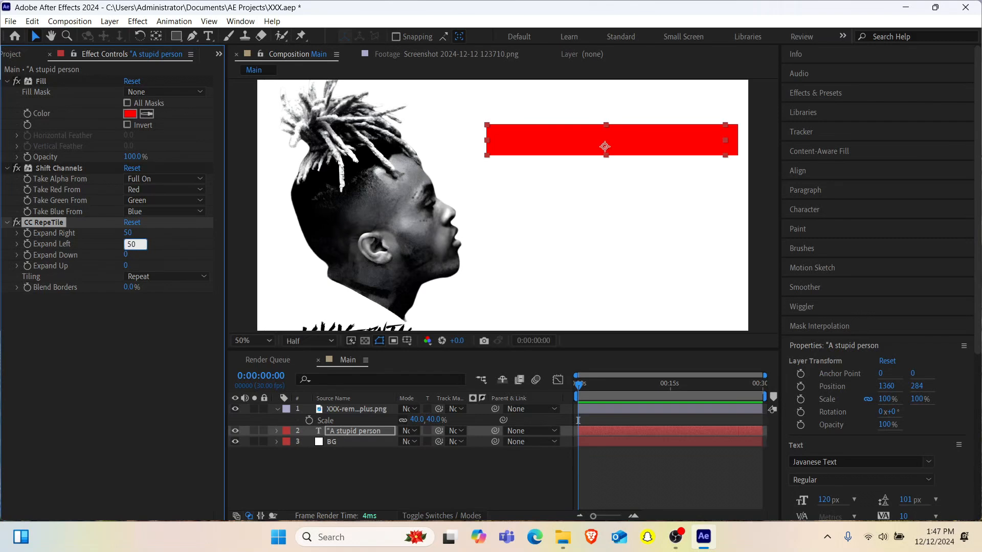
click(125, 255)
text(50)
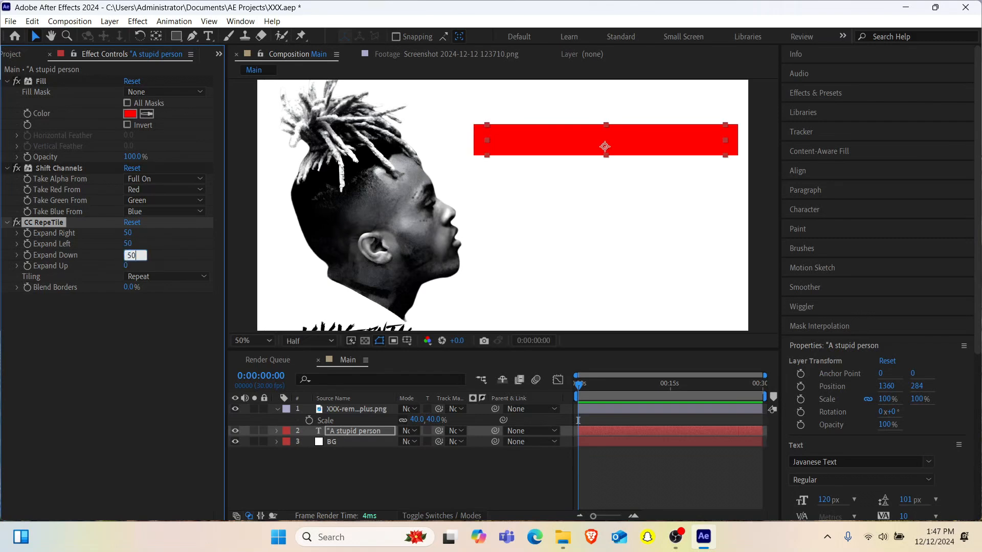
click(127, 265)
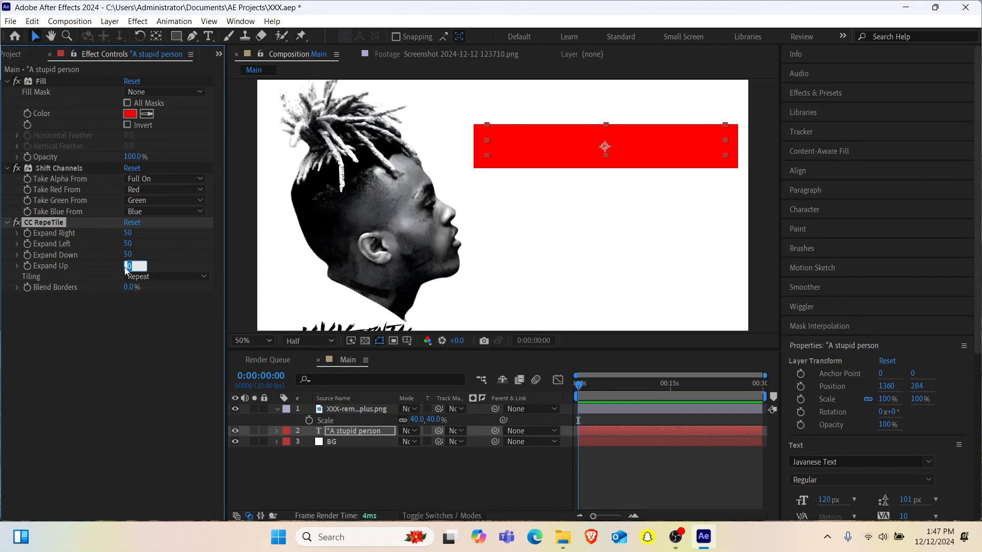
text(5)
key(Return)
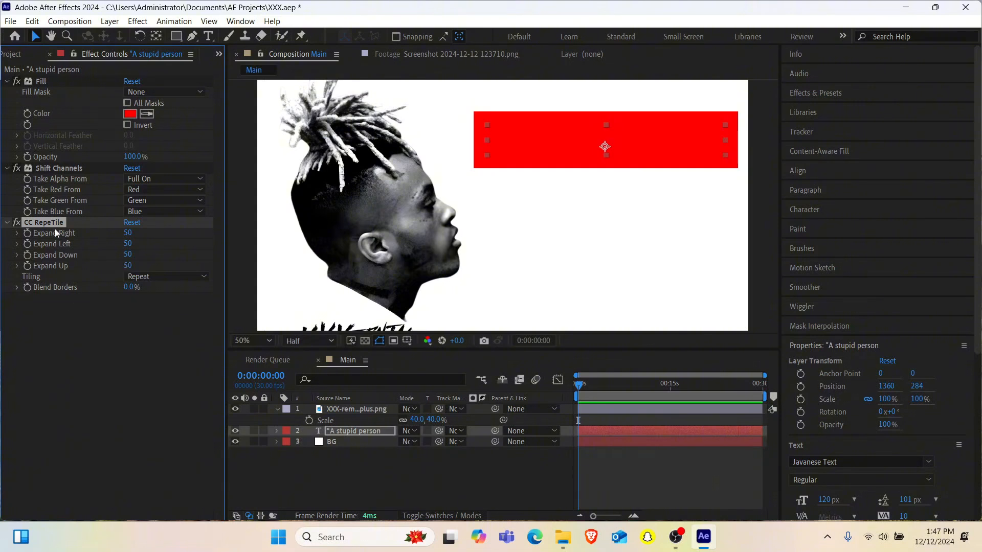
- Add the CC Composite effect to the quote text layer to bring the lettering back over the red box
key(ctrl+space)
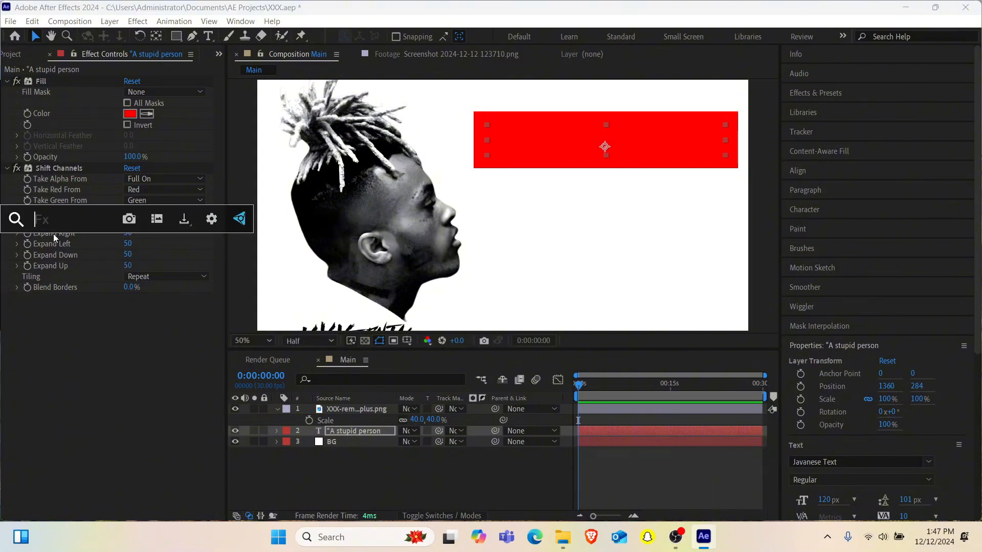
text(cc)
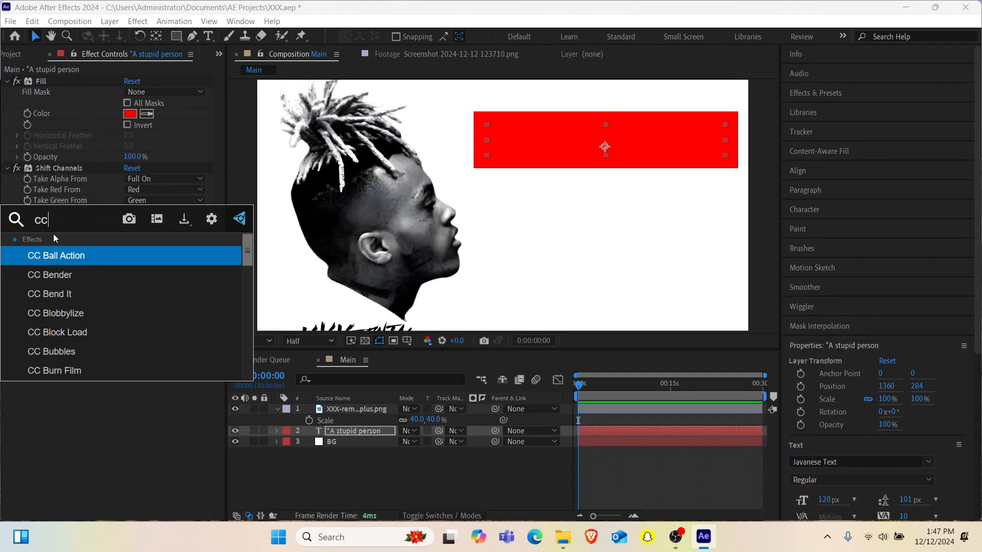
text( co)
key(Down)
key(Down)
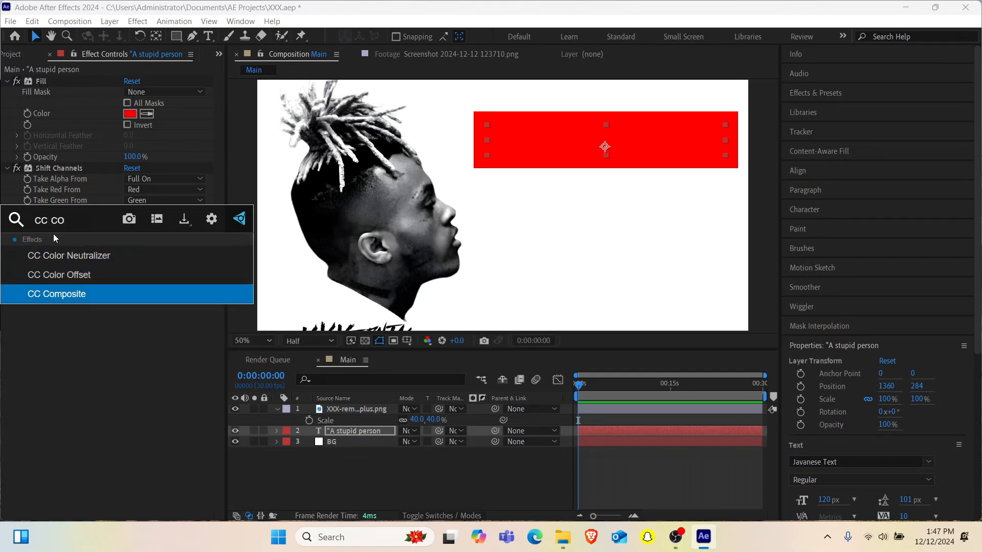
key(Return)
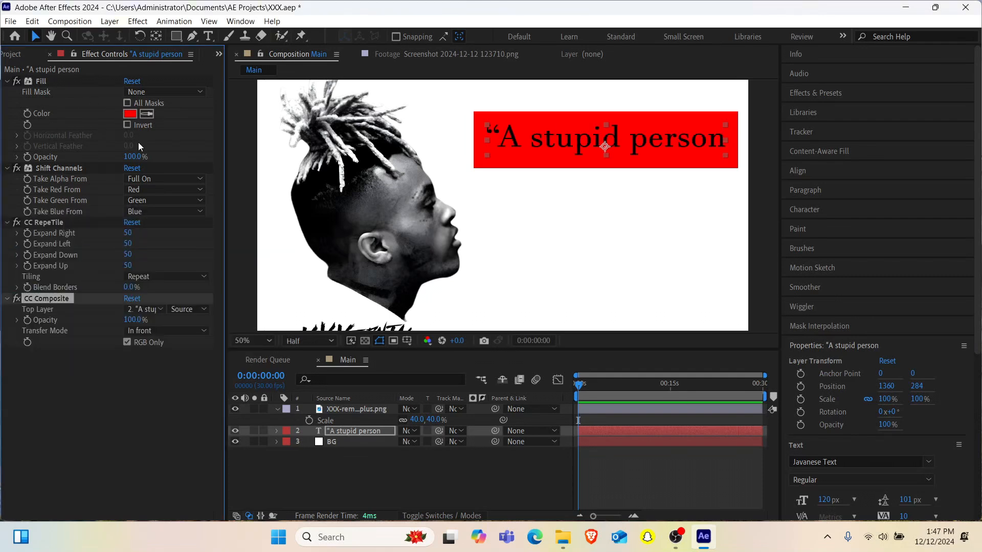
- Change the quote text's character fill color to white (FFFFFF)
scroll(946, 472, down, 3)
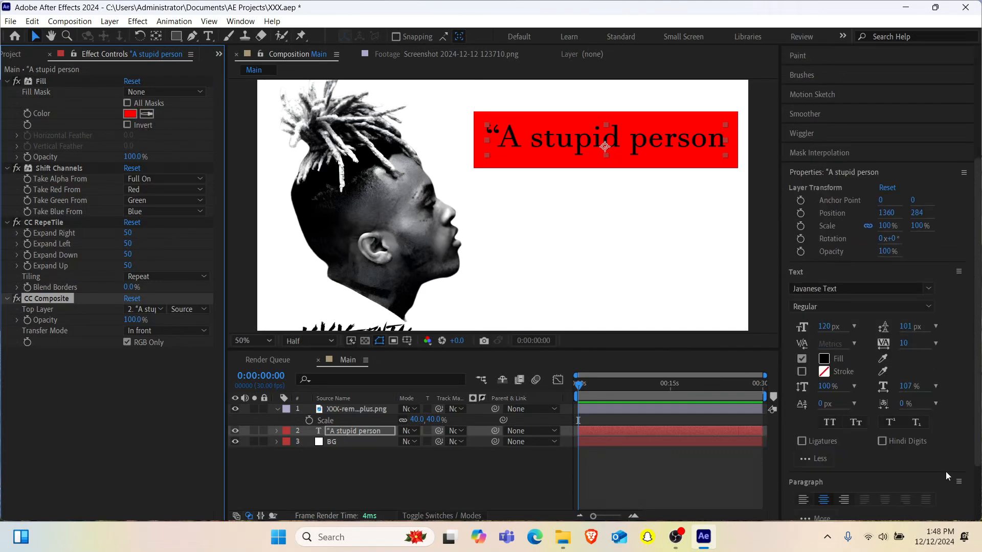
double_click(363, 431)
click(823, 358)
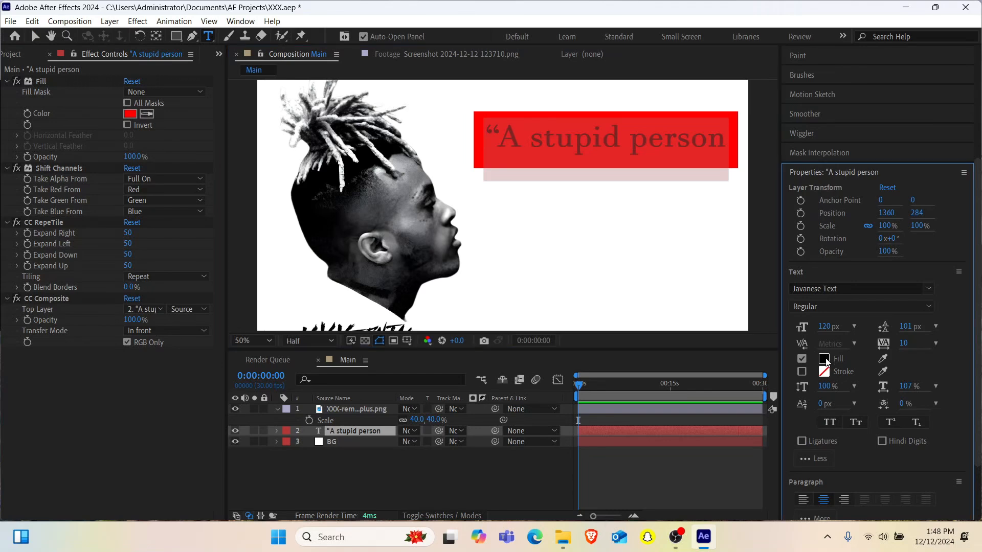
drag(115, 401, 28, 219)
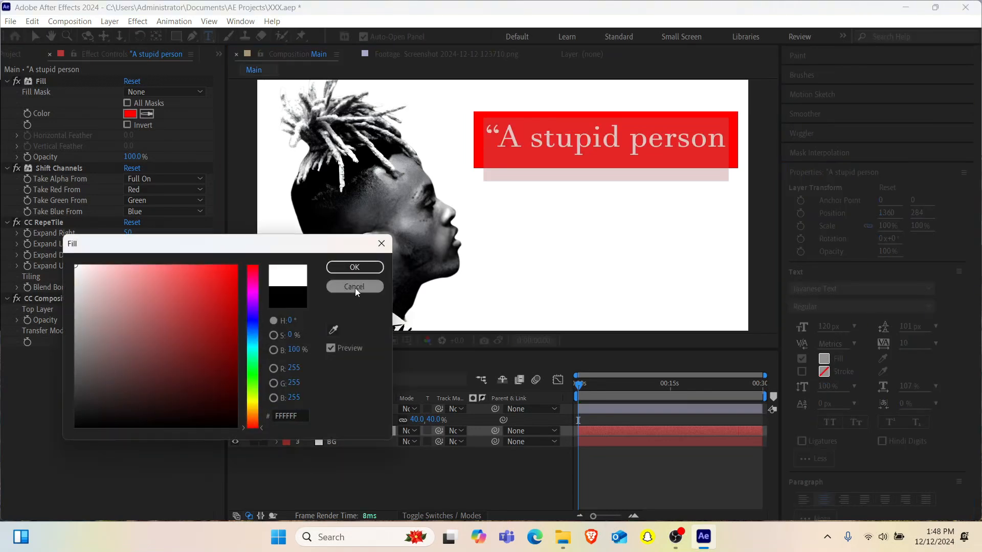
click(354, 267)
click(129, 396)
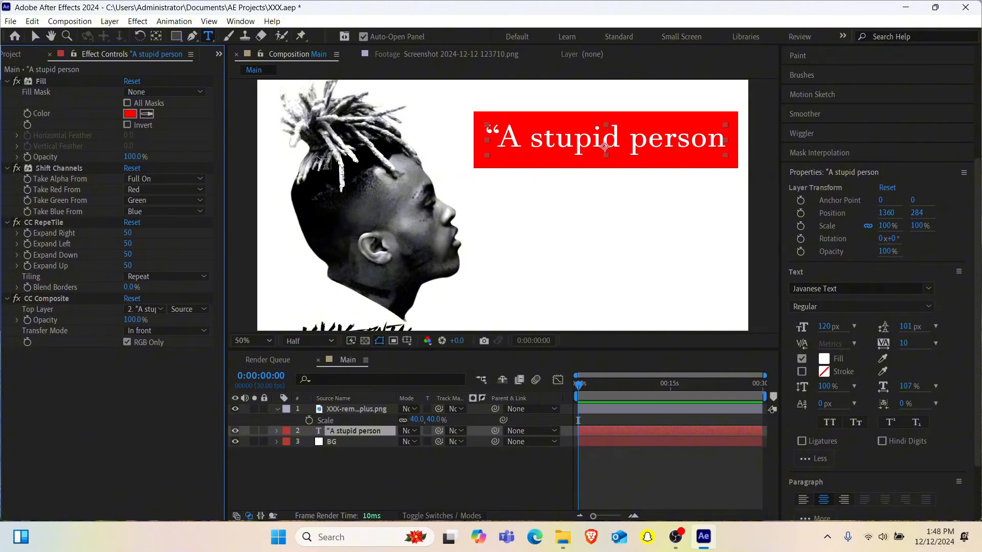
- Check the box color in the reference screenshot and add that screenshot from the project to the Main composition as the uppermost layer
click(482, 59)
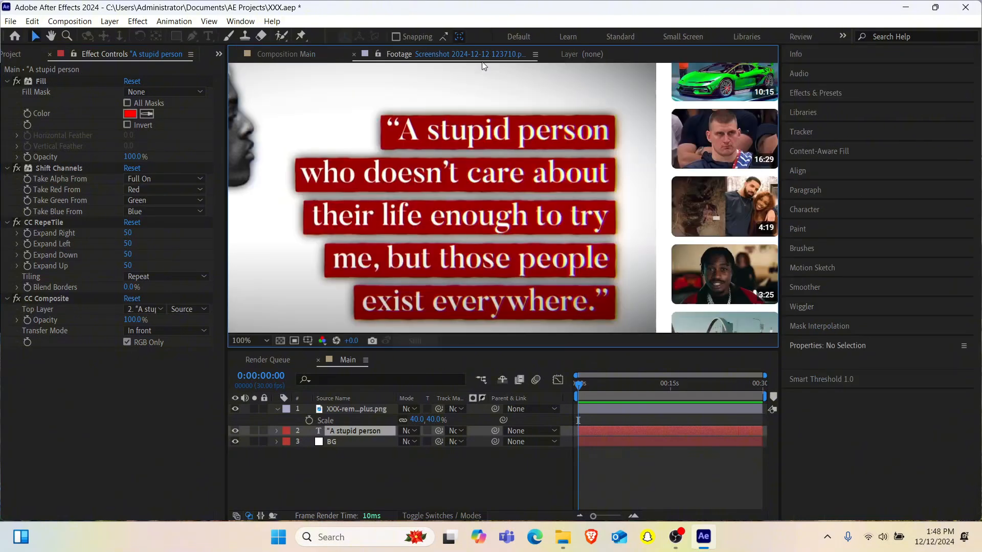
click(288, 57)
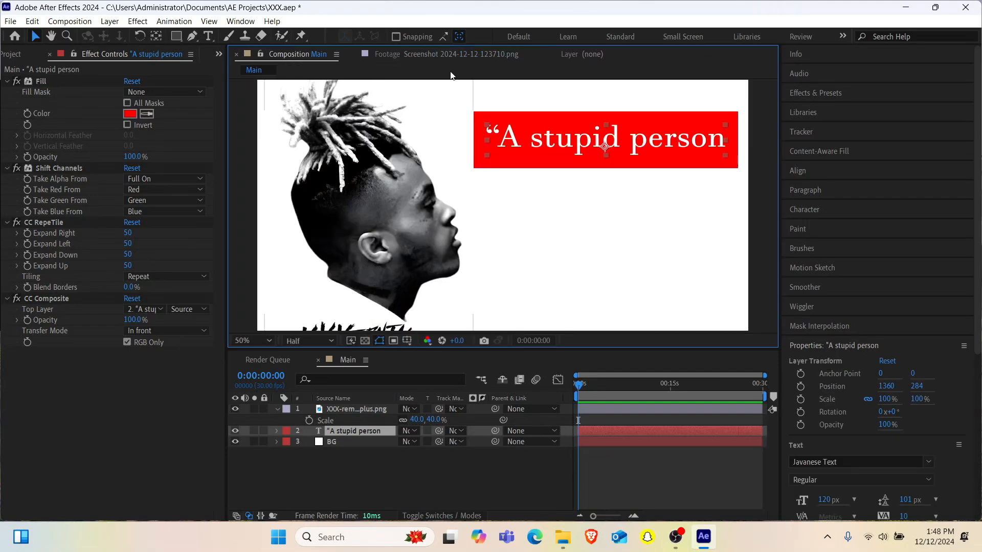
click(219, 54)
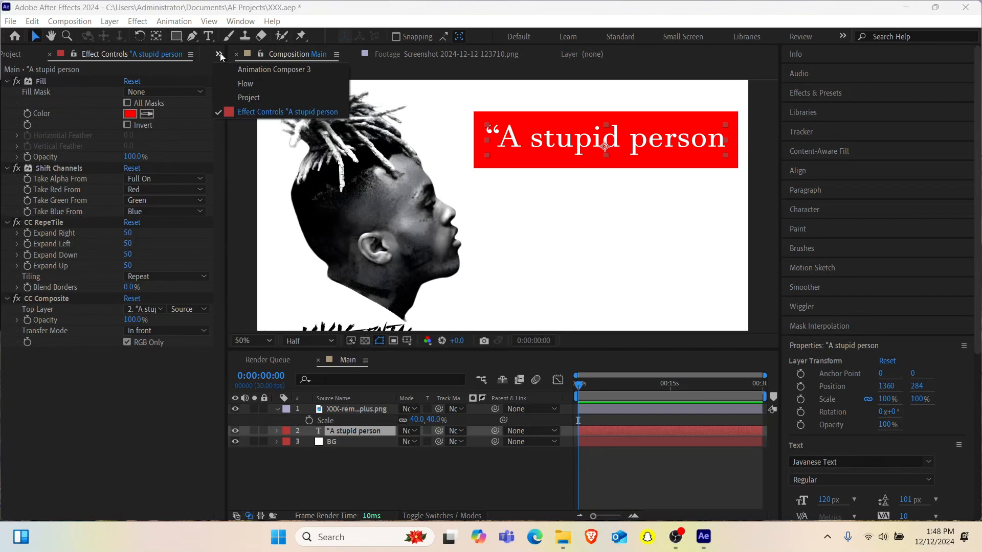
click(243, 98)
click(84, 180)
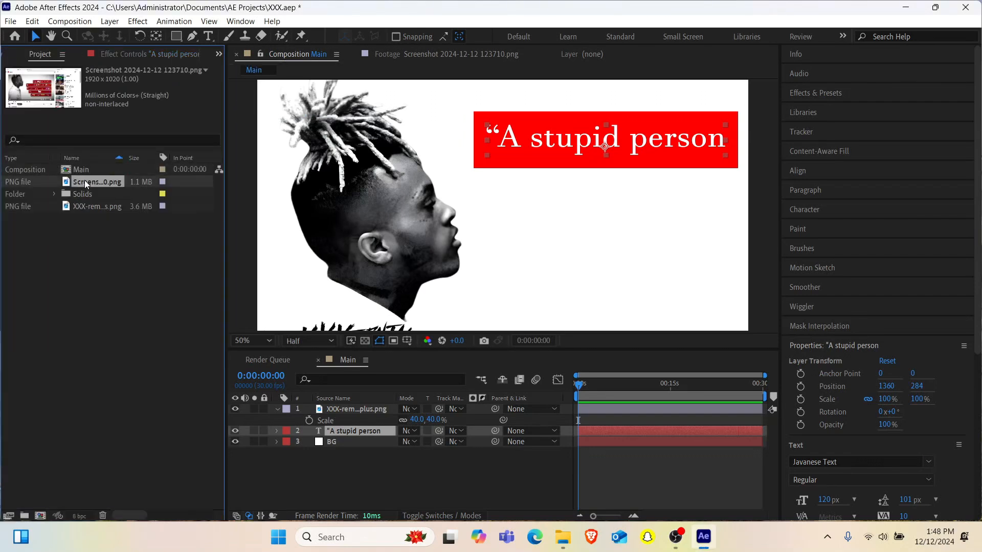
drag(85, 180, 536, 224)
key(ctrl+slash)
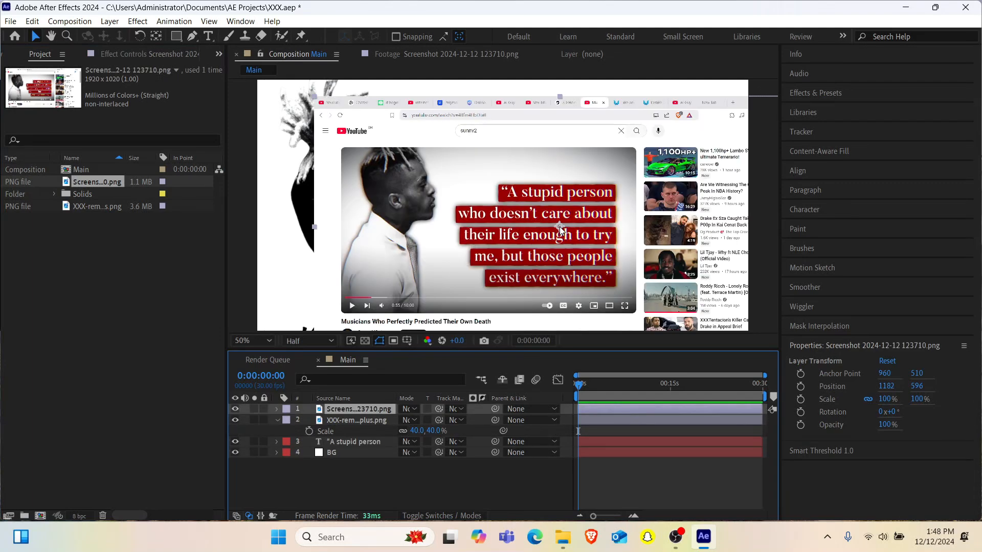
- Scale the reference screenshot layer to 42% and place it directly below the red quote box
key(s)
click(417, 419)
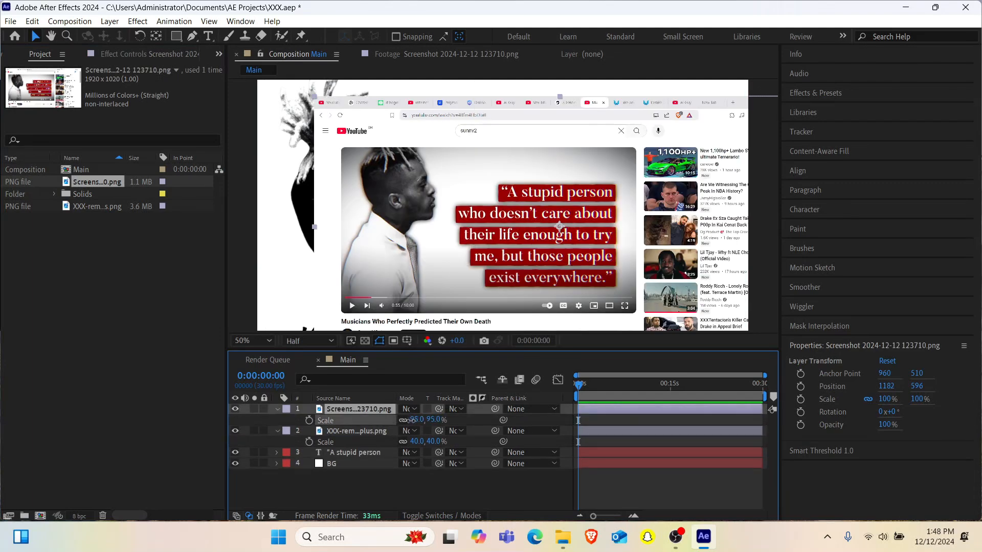
text(42)
key(Return)
drag(521, 195, 559, 211)
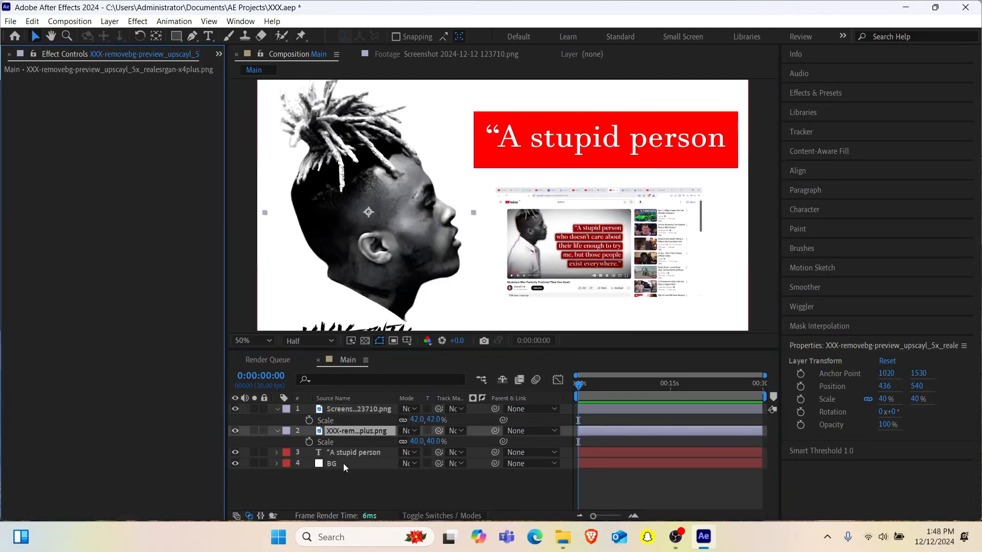
- Set the quote layer's Fill effect color by sampling the dark red of the quote boxes in the reference screenshot
click(350, 452)
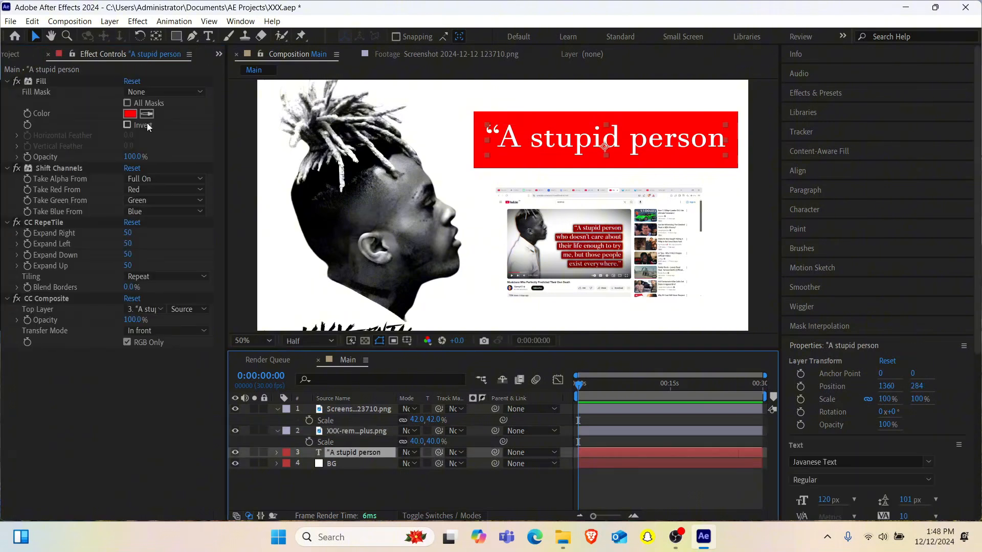
click(146, 113)
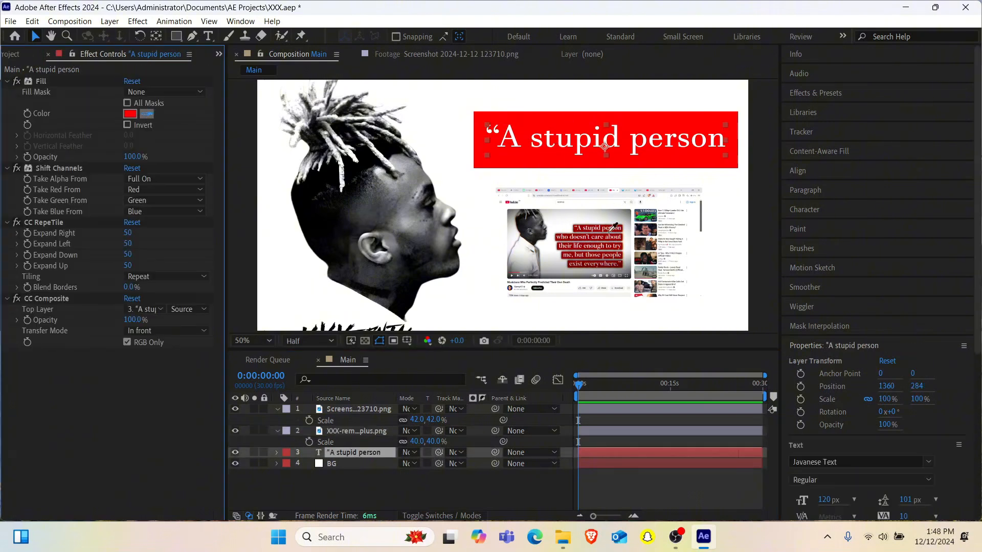
click(592, 237)
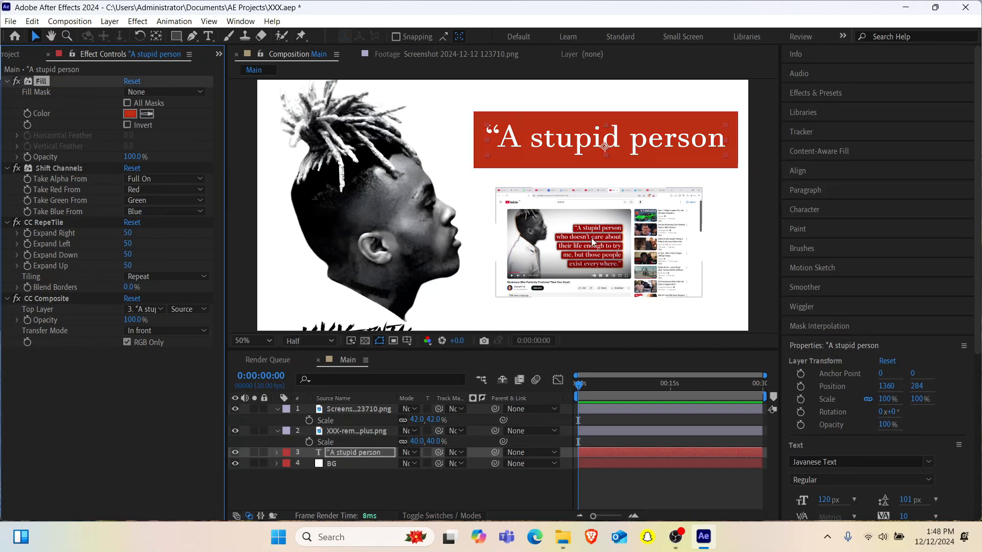
- Enlarge the reference screenshot layer to 69% and resample the quote layer's Fill color from its dark red quote box
key(period)
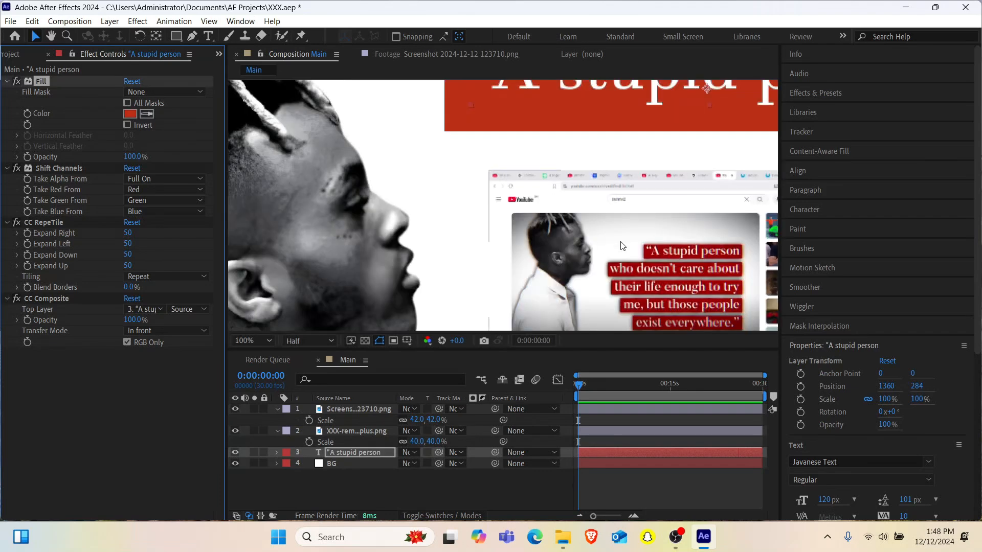
click(363, 409)
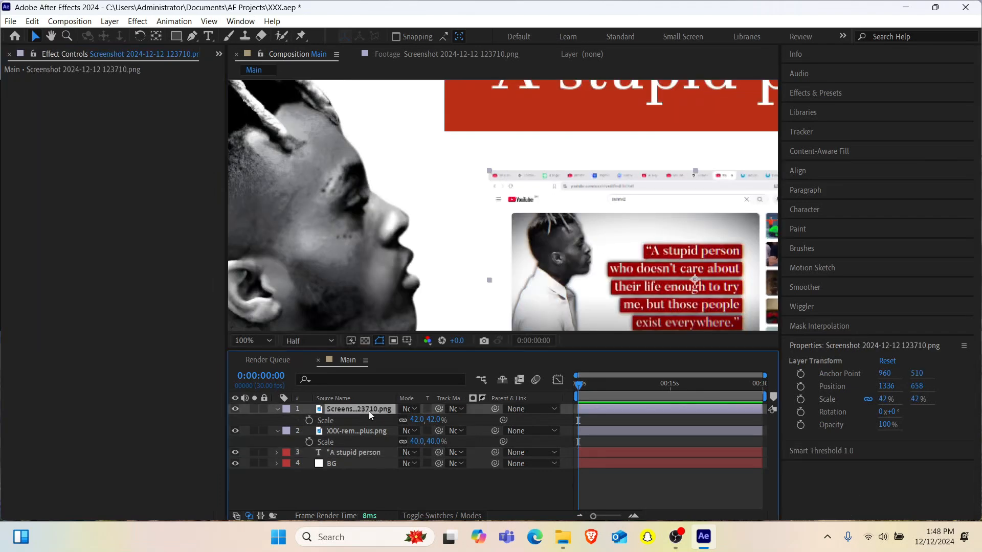
drag(406, 419, 421, 419)
click(353, 453)
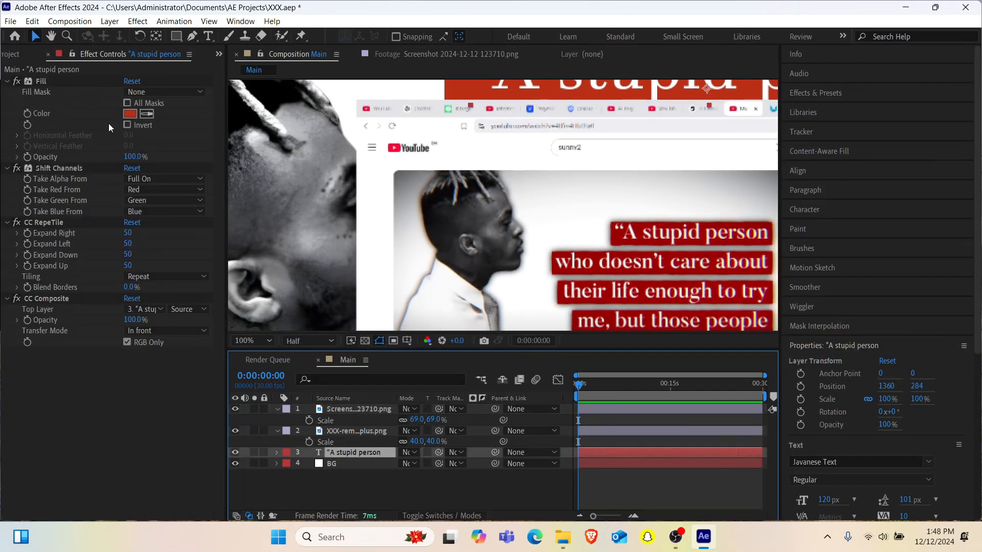
click(147, 113)
click(597, 260)
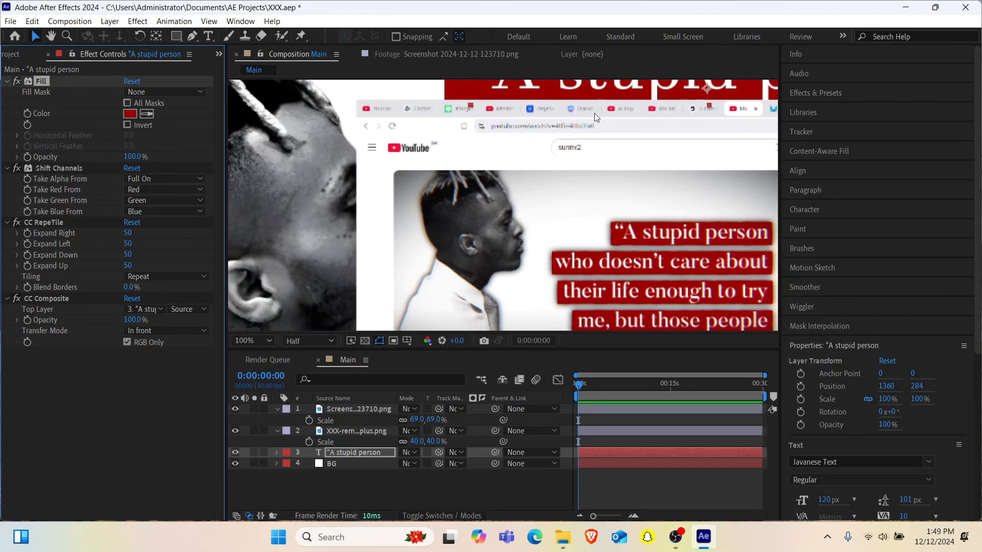
- Delete the reference screenshot layer from the Main composition
click(343, 409)
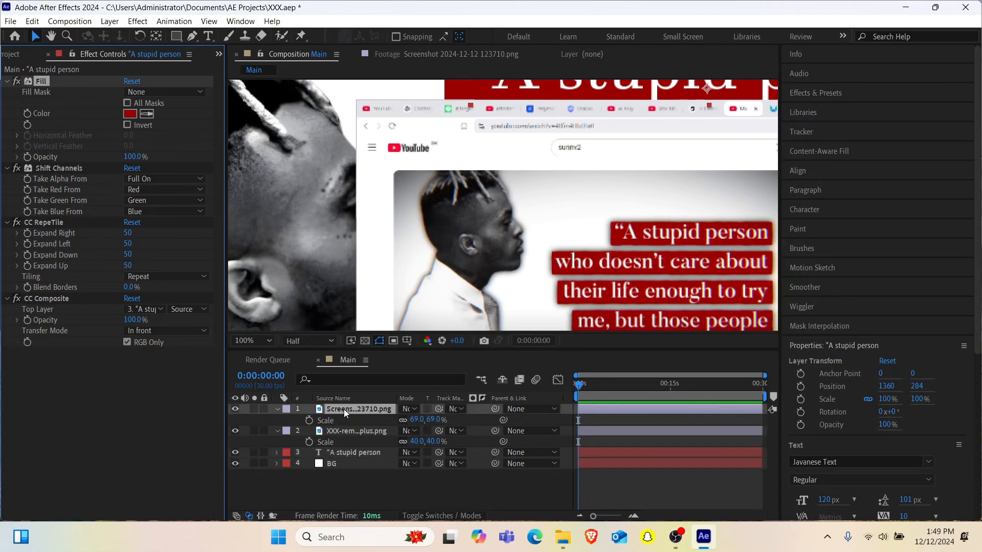
key(Delete)
scroll(432, 217, down, 4)
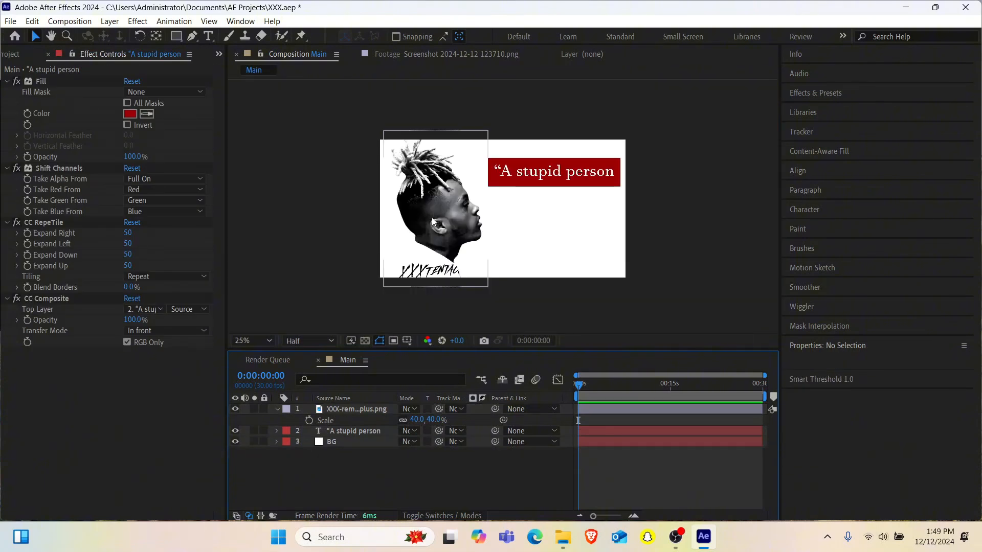
scroll(432, 216, up, 2)
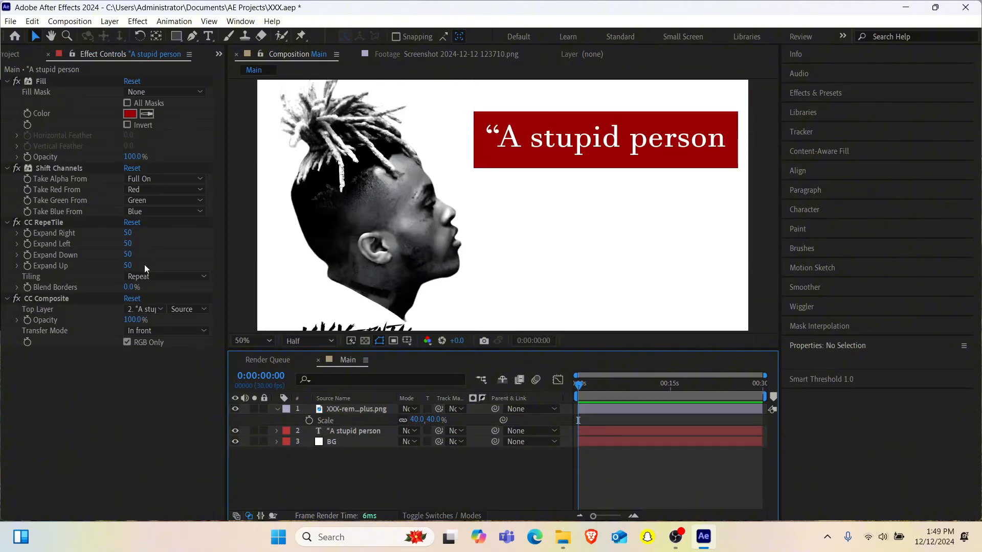
- Set the quote layer's CC RepeTile Expand Down and Expand Up to 30
click(128, 255)
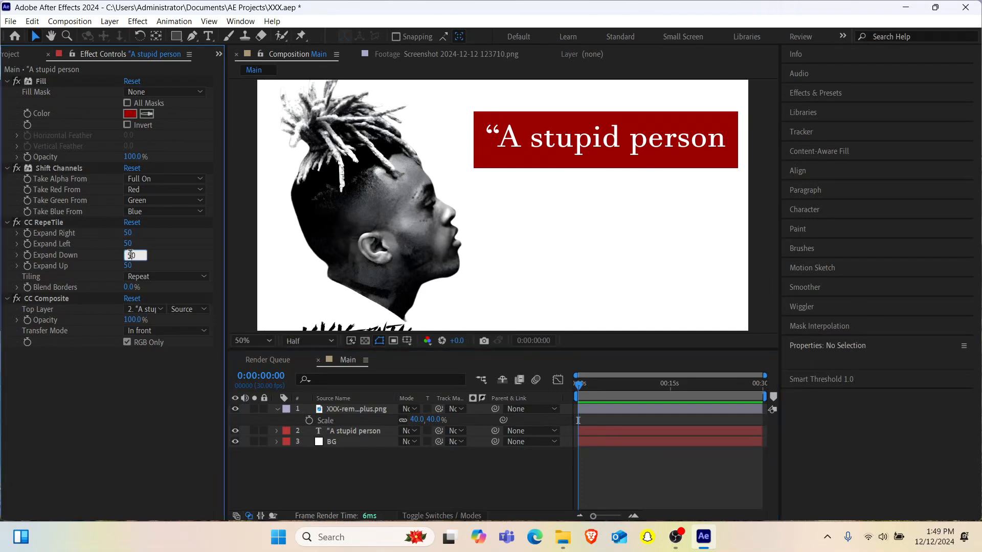
text(30)
key(Return)
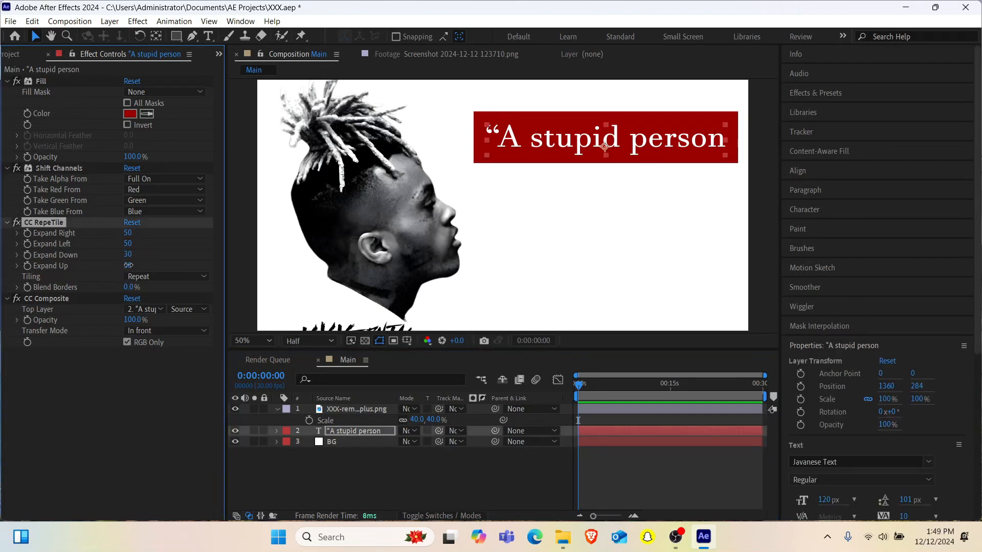
click(128, 265)
text(30)
key(Return)
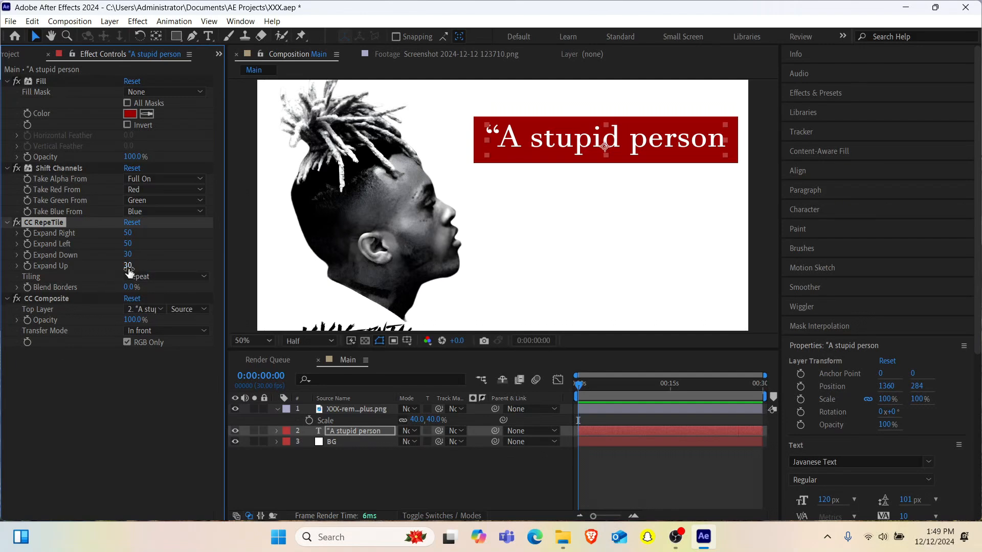
- Set CC RepeTile's Expand Up and Expand Down to 20 on the quote layer and compare with the reference screenshot
click(128, 266)
text(20)
key(Return)
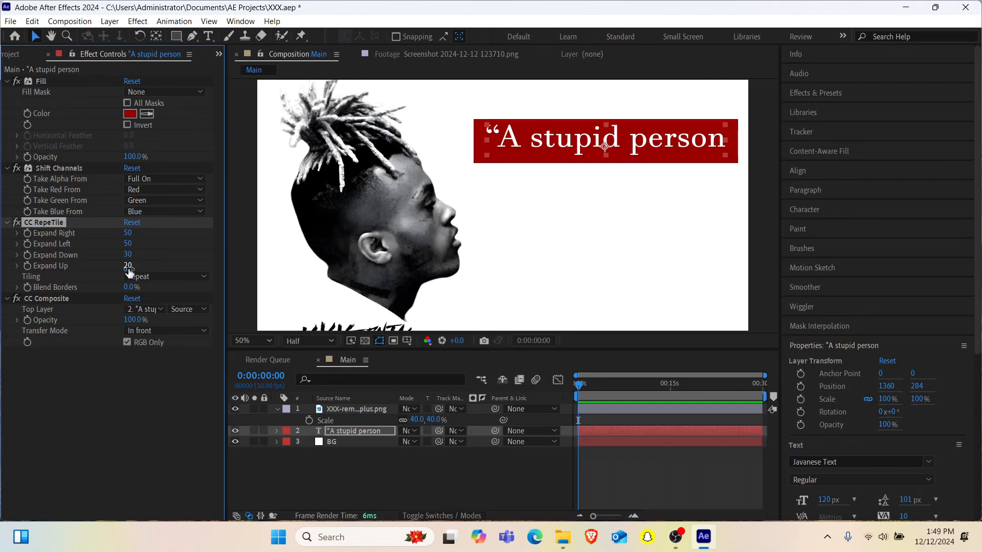
click(128, 254)
text(20)
key(Return)
click(487, 57)
click(303, 56)
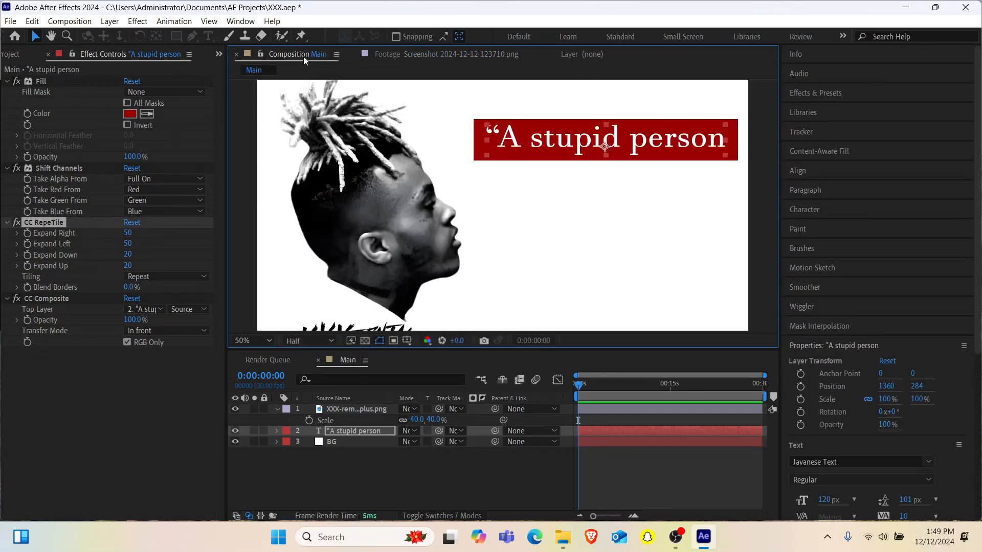
- Add the Turbulent Displace effect to the quote layer
click(115, 413)
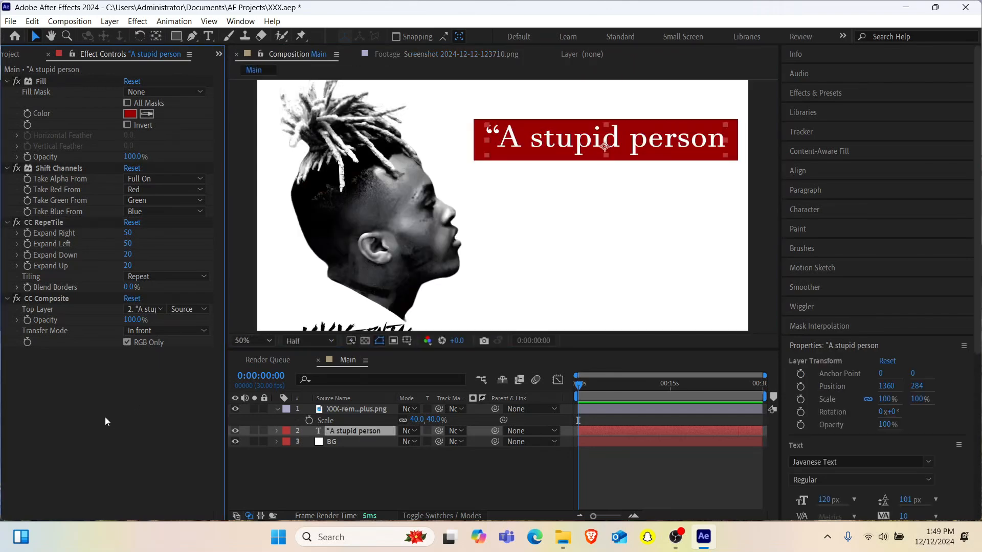
key(ctrl+space)
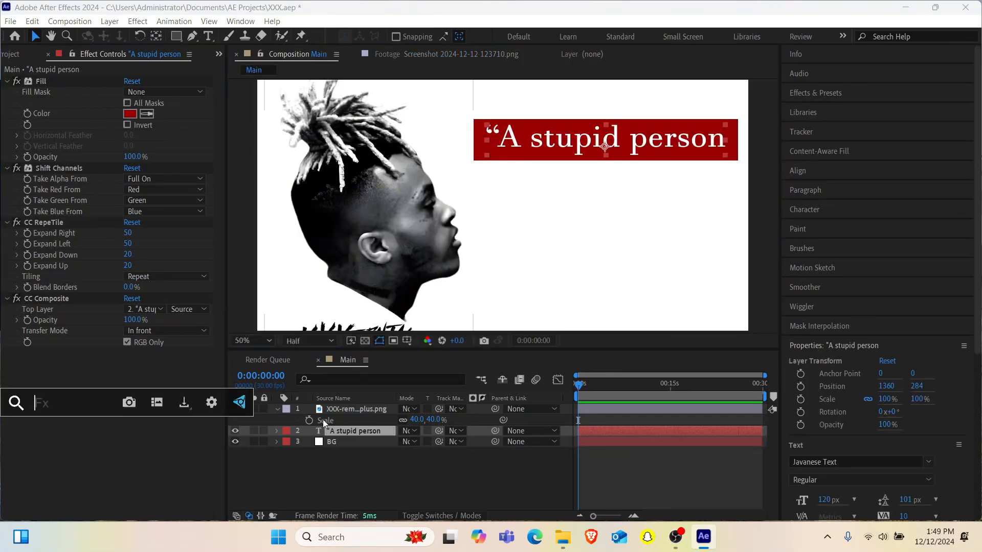
text(tu)
key(Return)
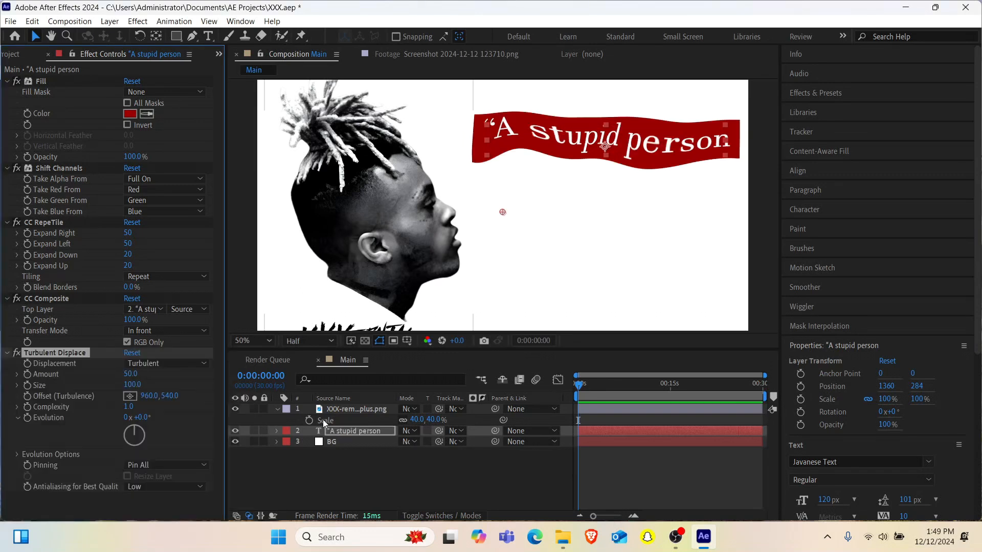
- Set the Turbulent Displace Amount to 20 and Size to 8
click(130, 378)
text(50)
key(BackSpace)
key(BackSpace)
text(20)
key(Return)
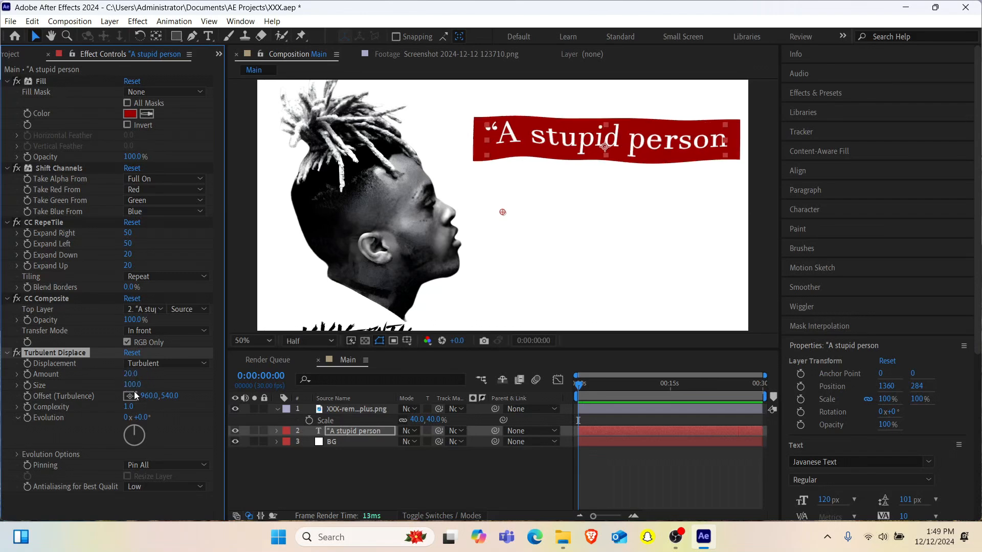
click(132, 385)
text(8)
key(Return)
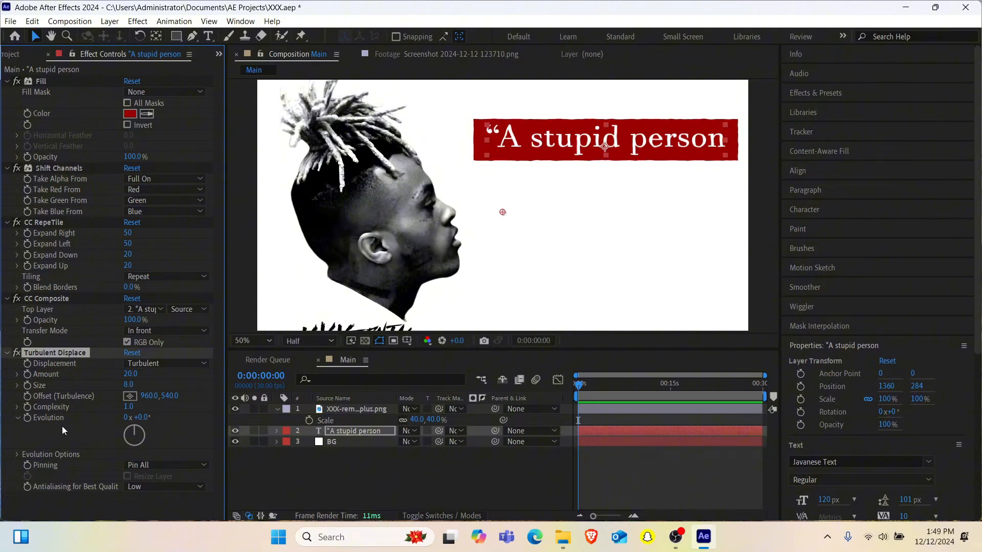
- Give Turbulent Displace's Random Seed a two-line expression: posterizeTime(7) followed by time*200
click(18, 417)
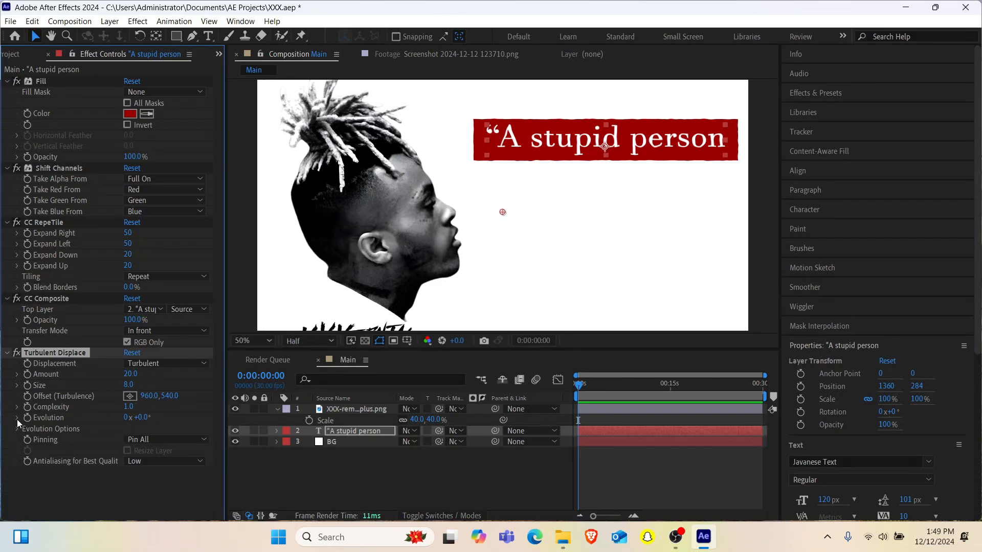
click(17, 418)
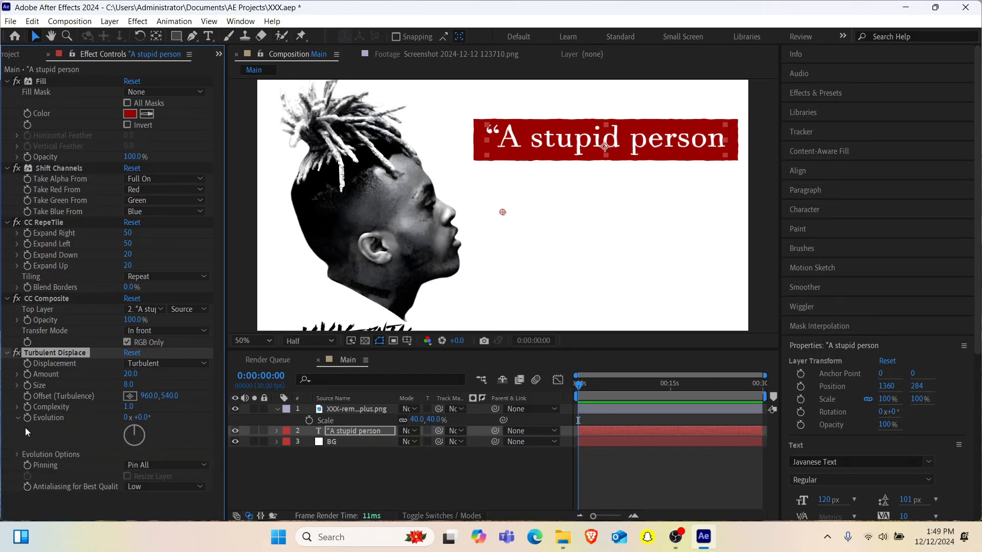
click(18, 454)
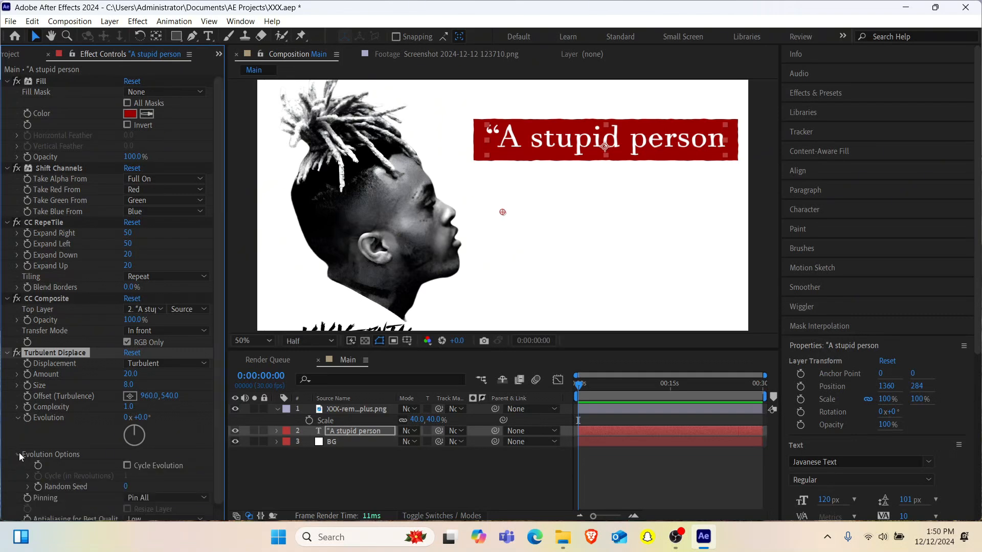
alt+click(38, 489)
text(pos)
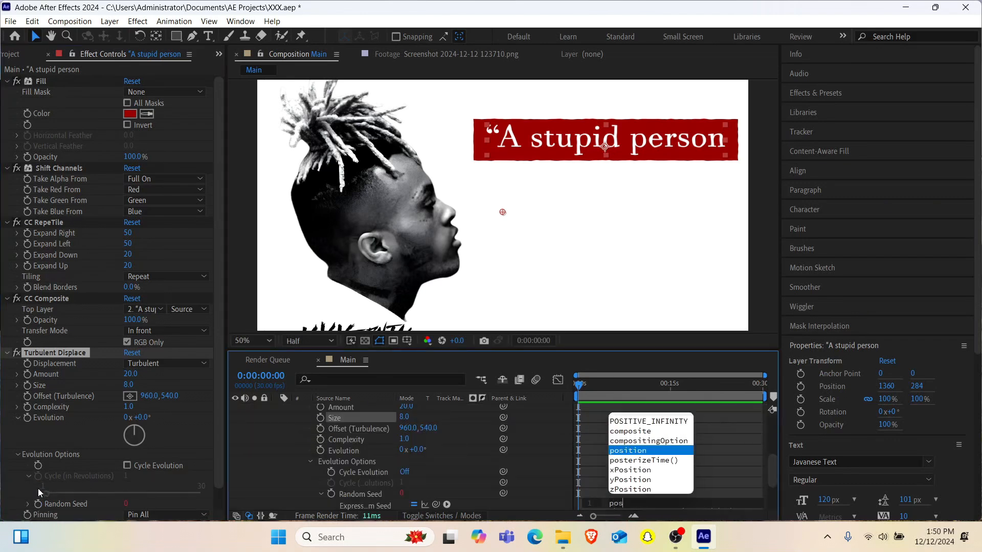
key(Down)
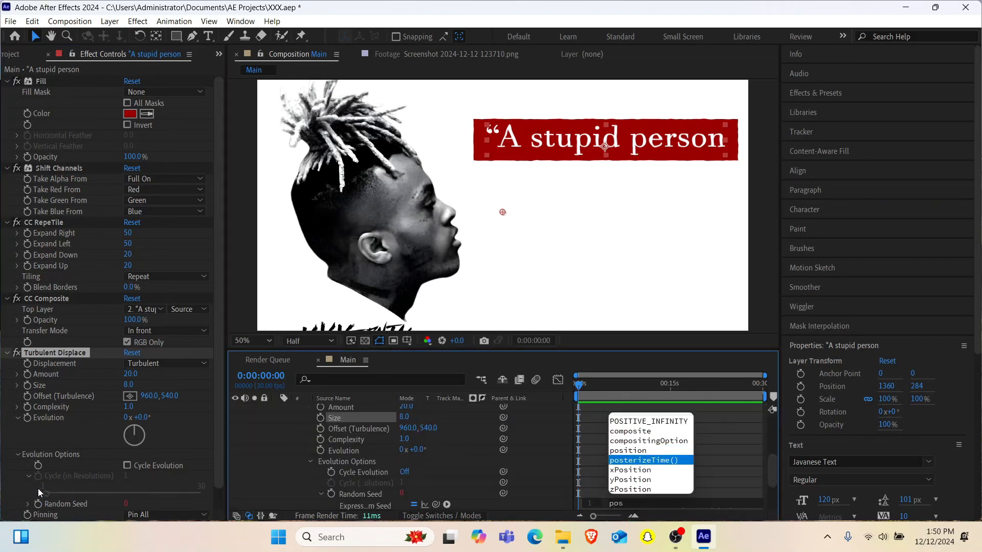
key(Return)
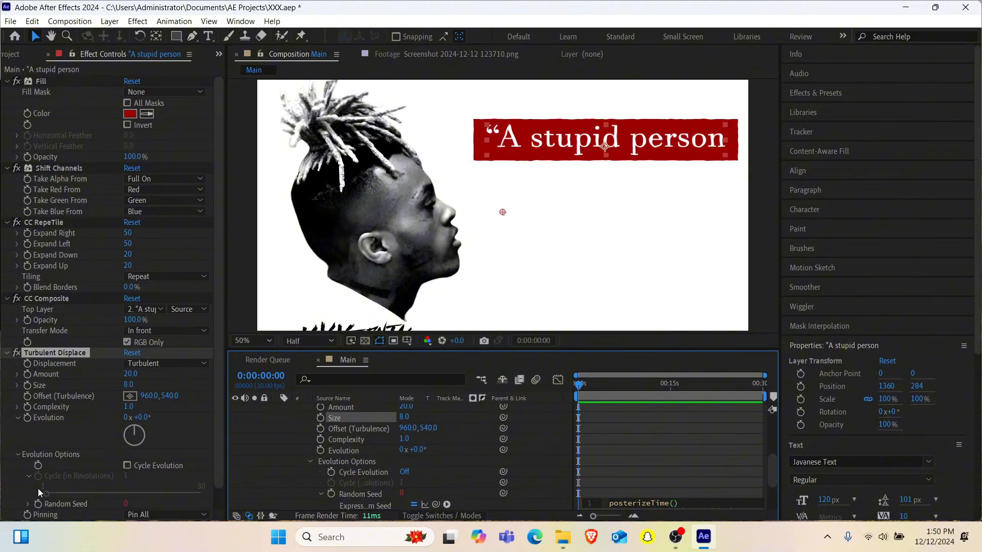
text(7)
key(Return)
text(ti)
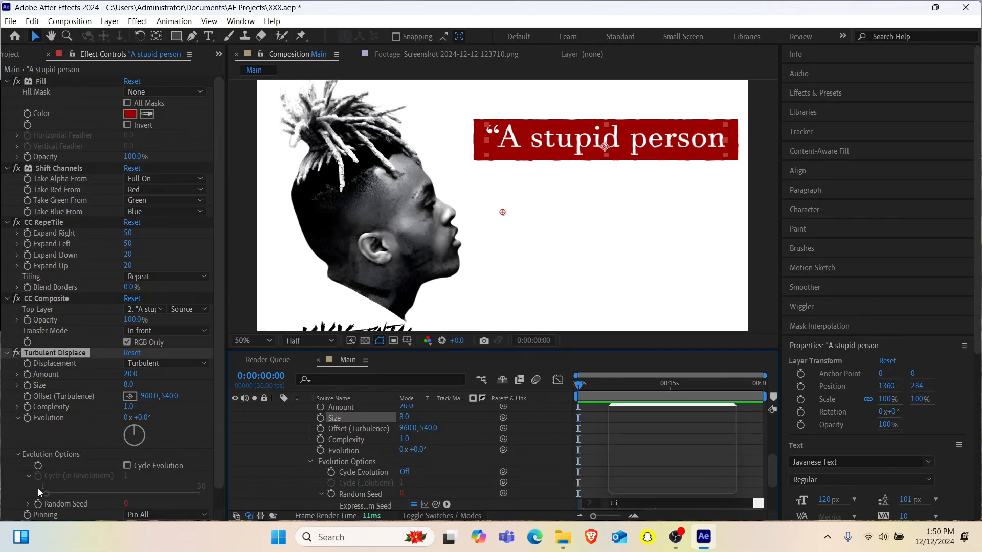
text(me)
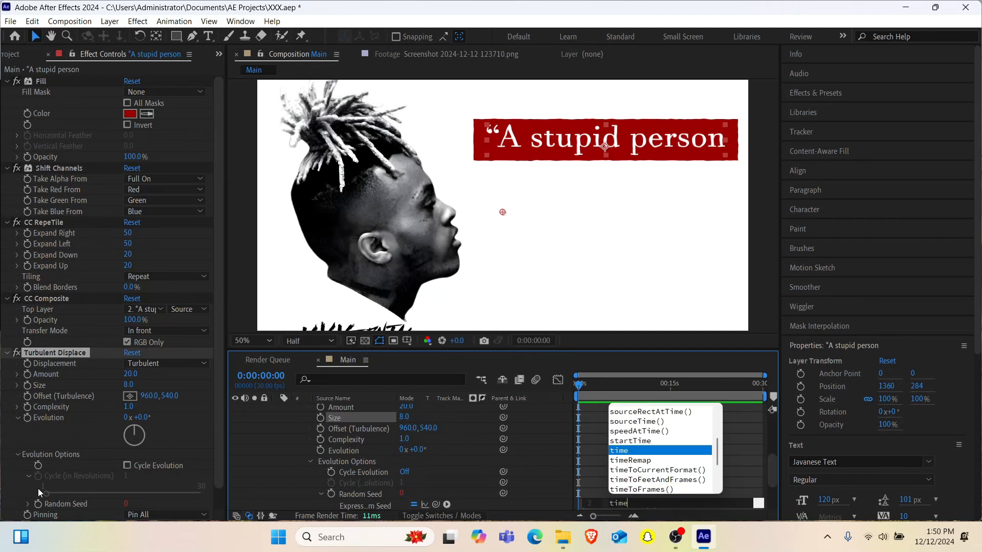
key(Return)
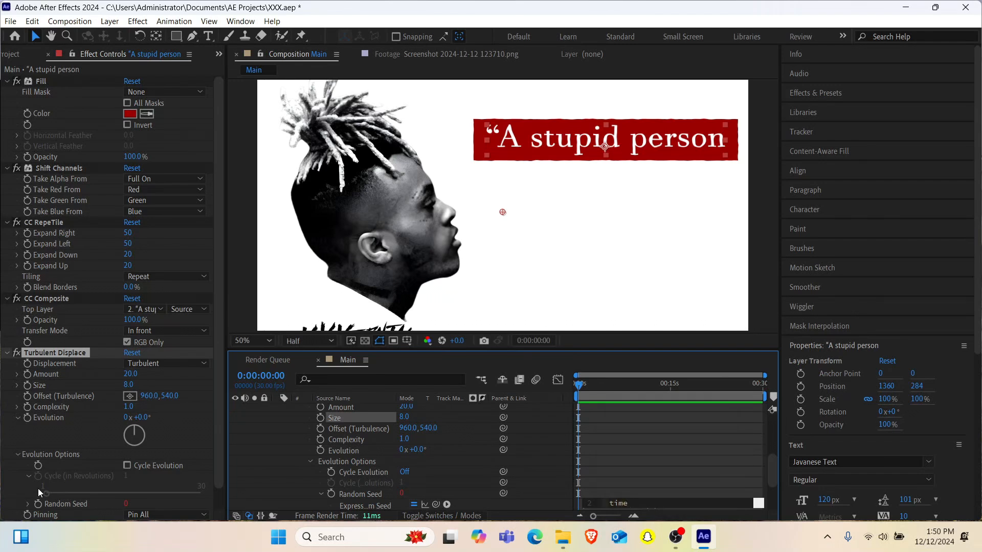
text(*200)
click(593, 394)
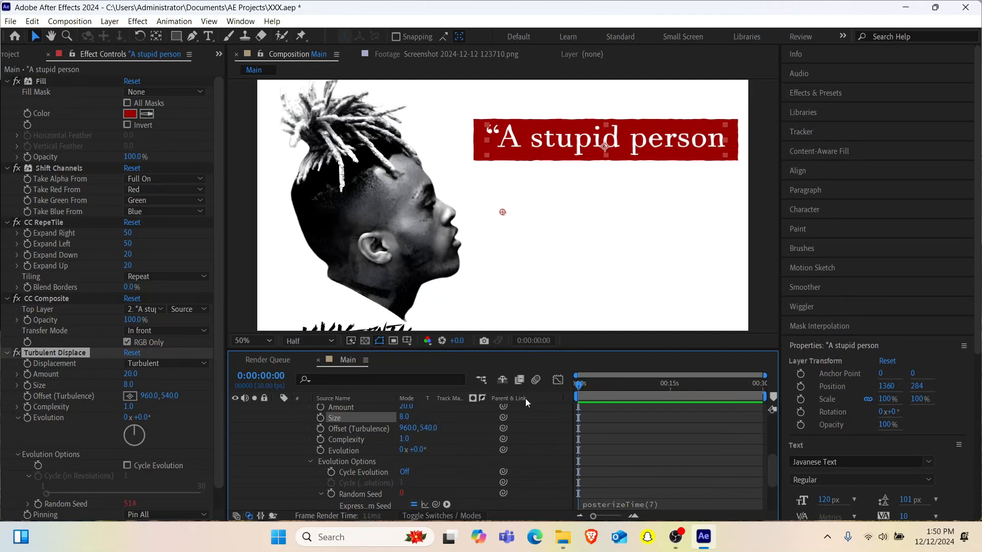
- Preview the quote box's jitter and set the Turbulent Displace Amount to 15
key(space)
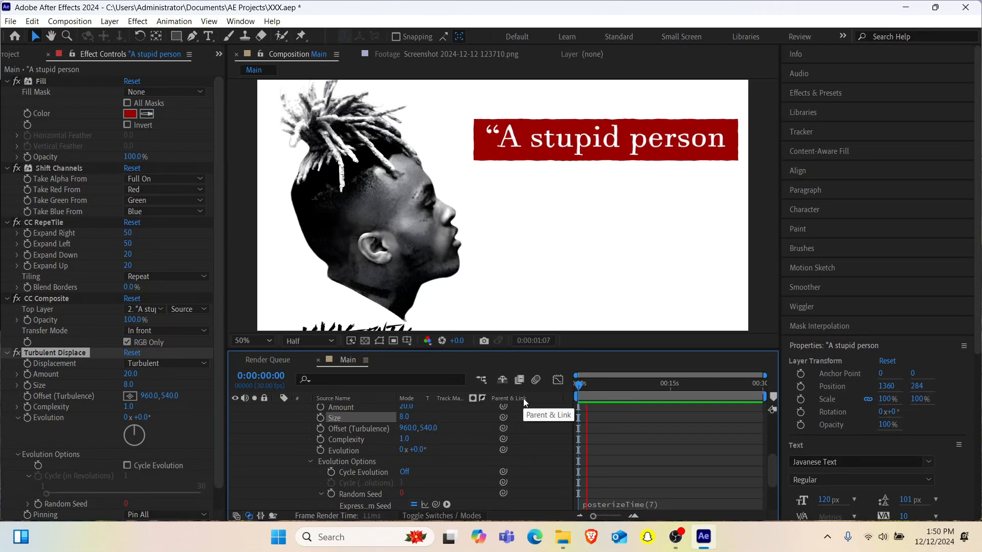
key(space)
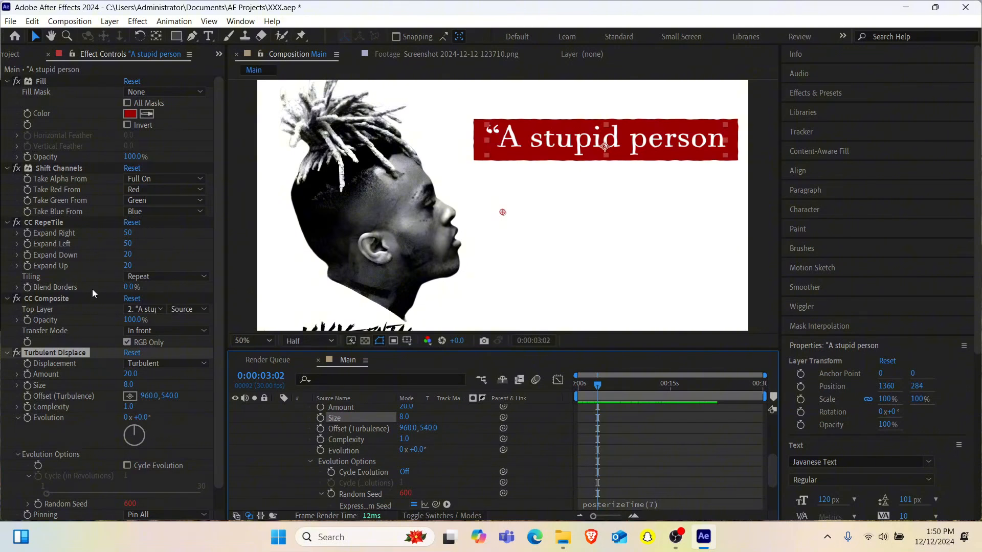
click(130, 374)
text(15)
key(Return)
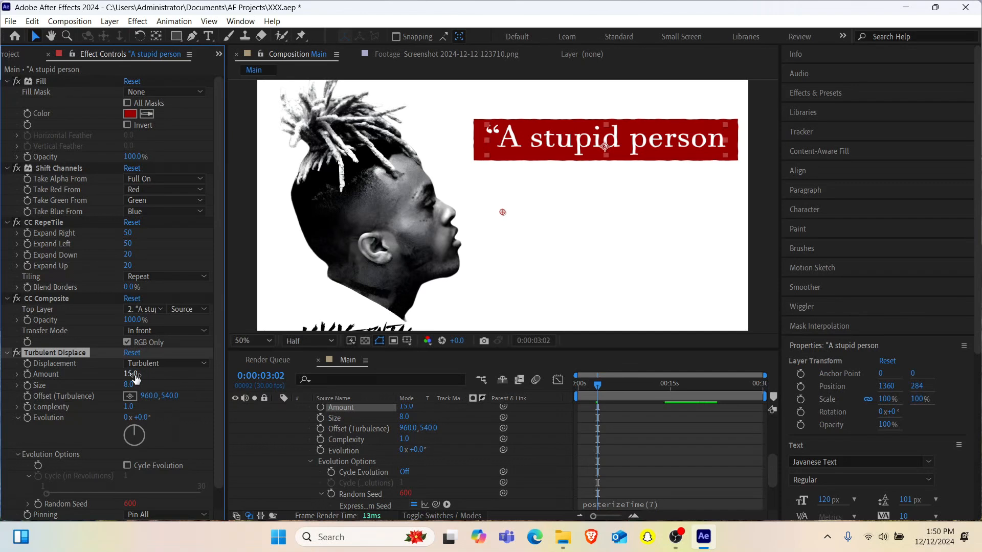
drag(588, 388, 559, 397)
key(space)
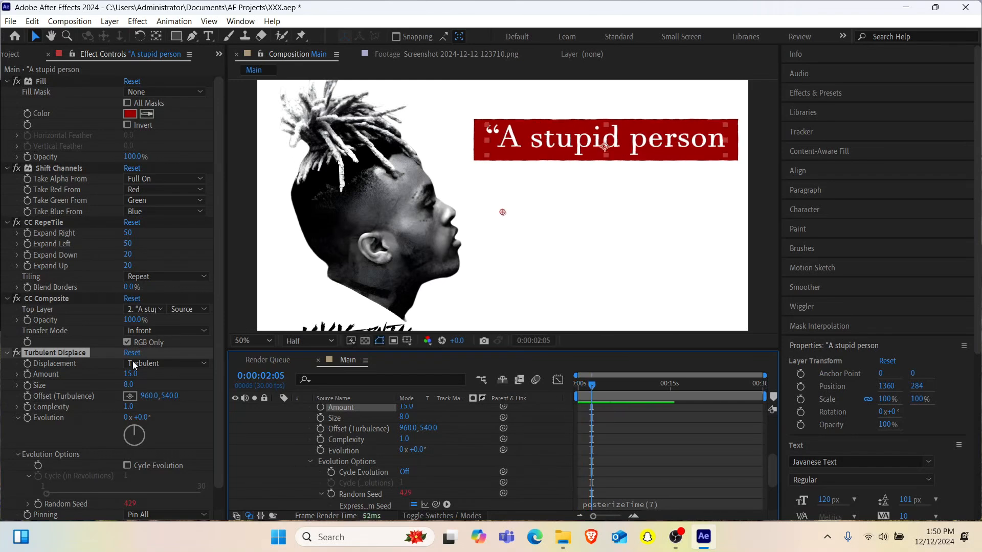
- Add a Drop Shadow effect to the quote layer and slightly increase its shadow distance
click(7, 353)
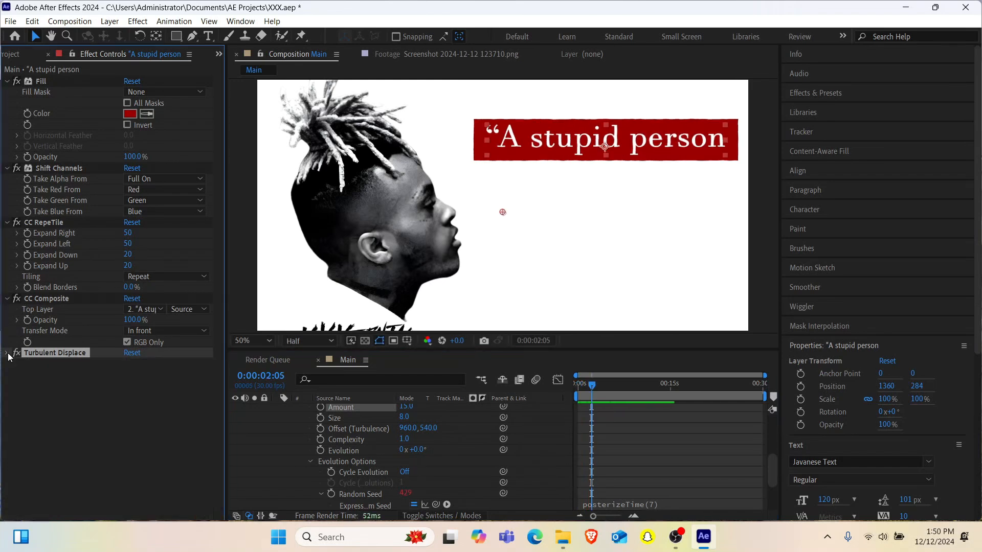
key(ctrl+space)
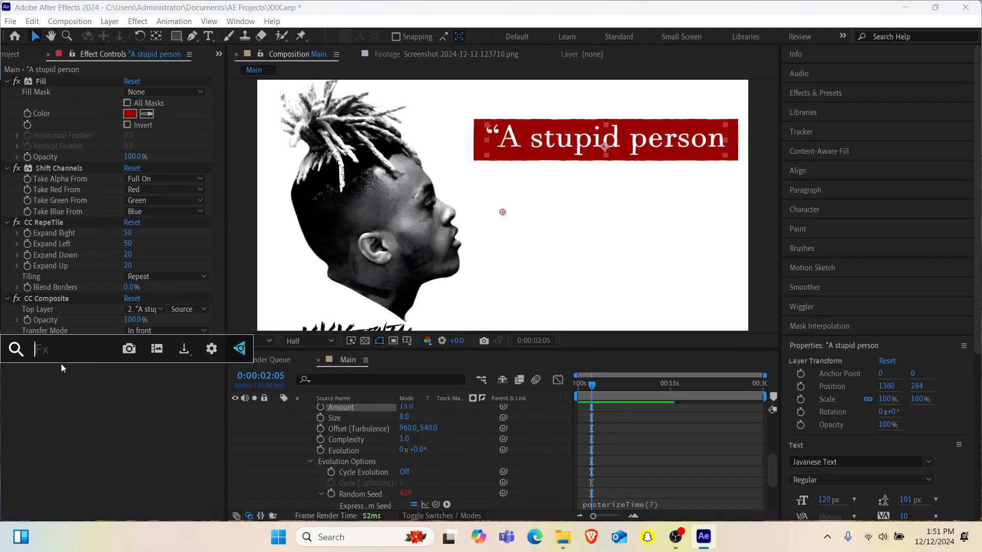
text(drop)
key(Return)
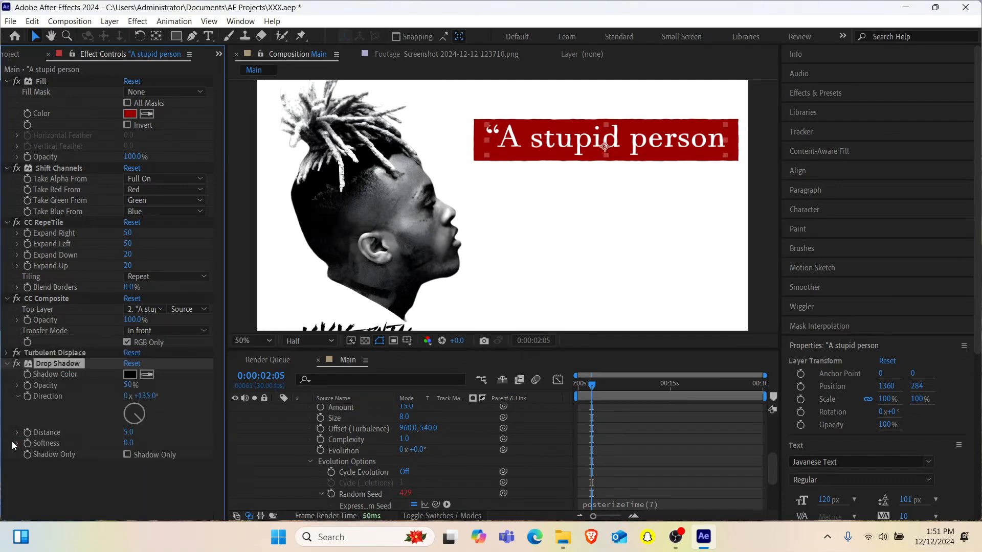
drag(128, 431, 133, 431)
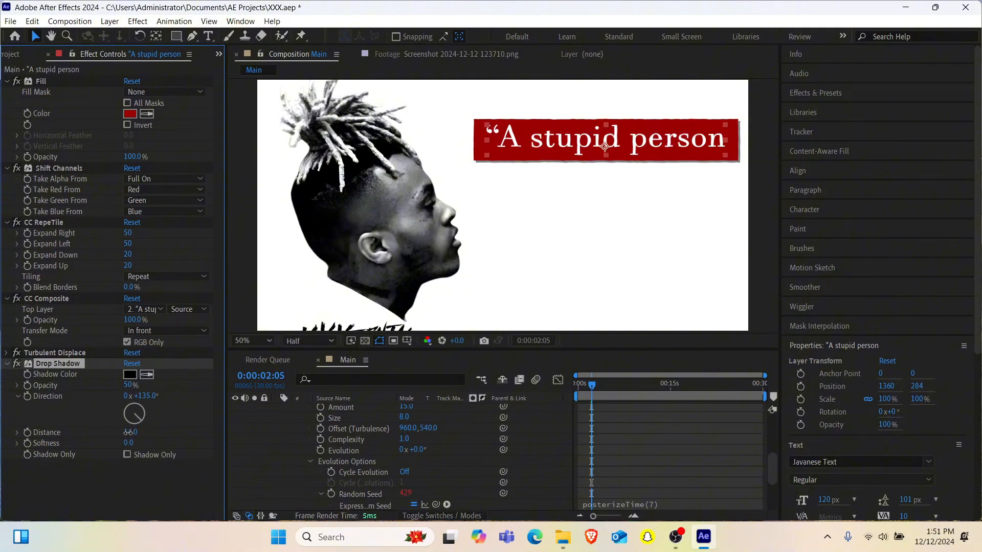
- Set the quote layer's Drop Shadow Distance to 20 and Softness to 15
click(128, 432)
text(15)
key(Return)
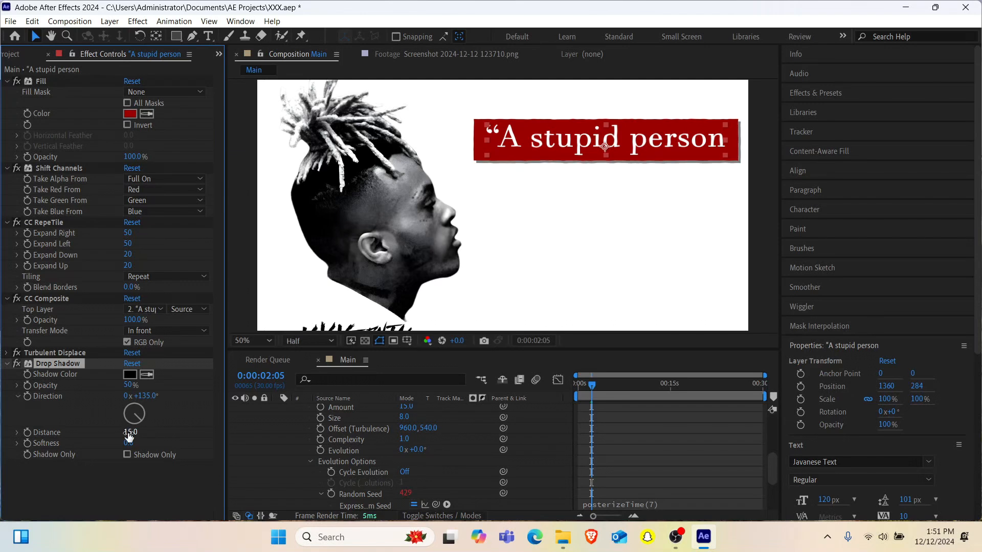
click(128, 443)
text(15)
key(Return)
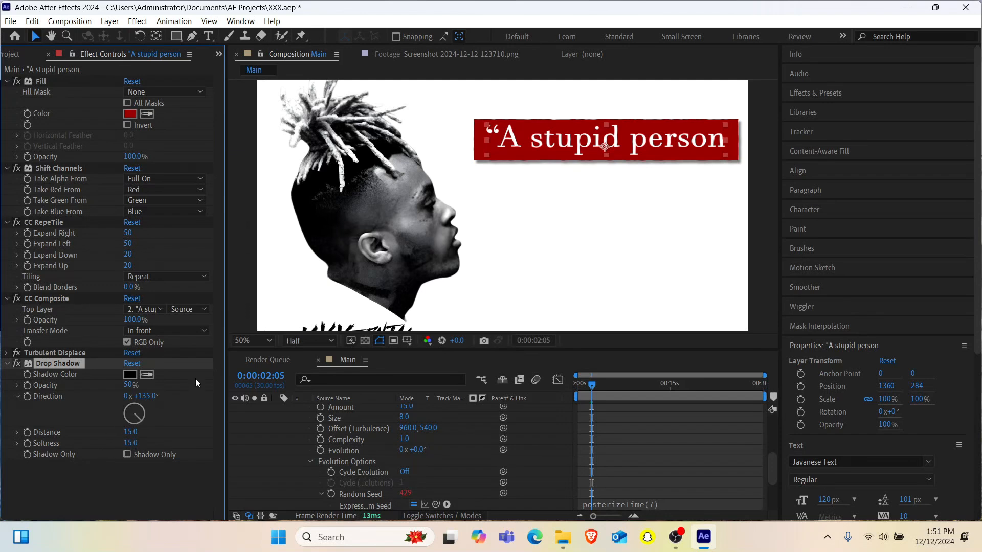
click(130, 432)
text(20)
key(Return)
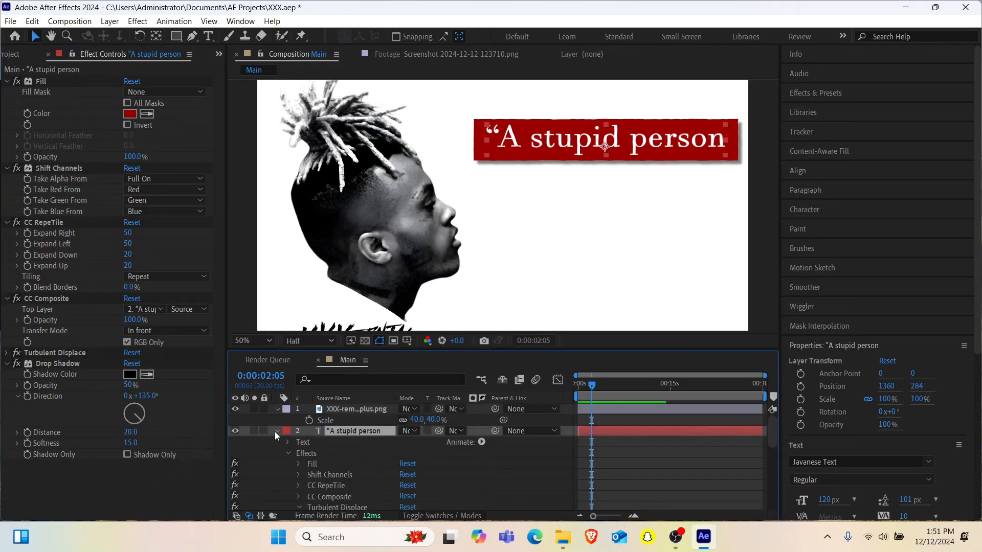
- Collapse the quote layer's properties and add a Linear Wipe effect to it
click(276, 431)
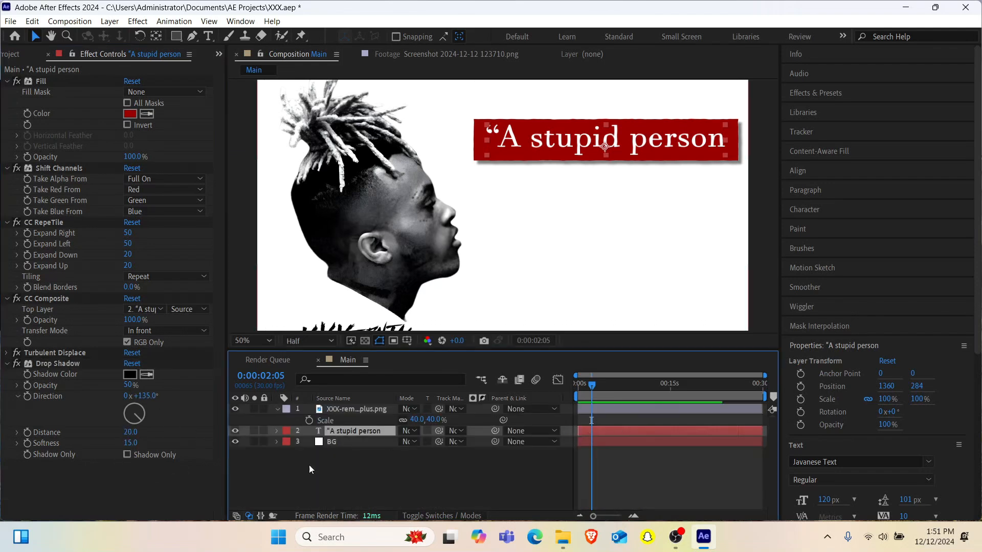
key(ctrl+space)
text(li)
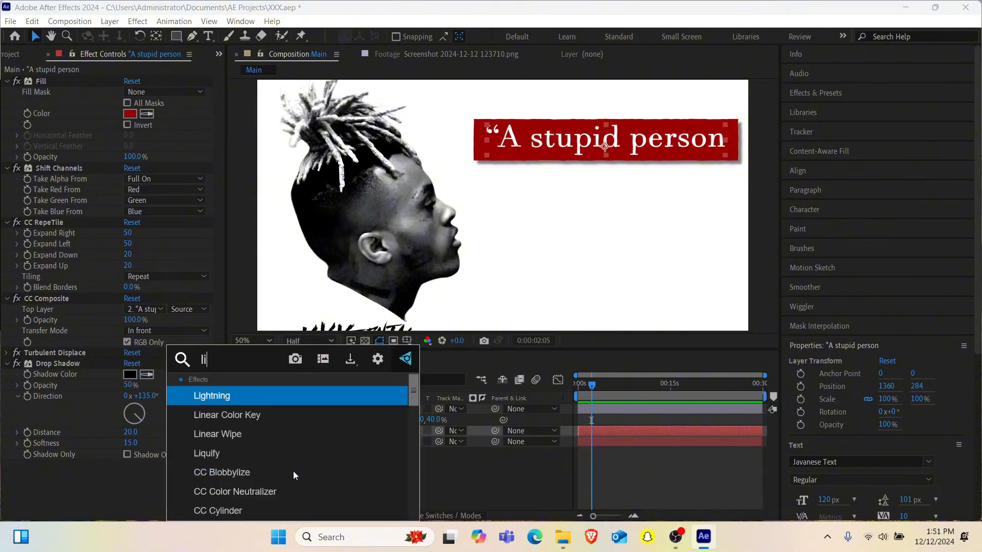
text(near)
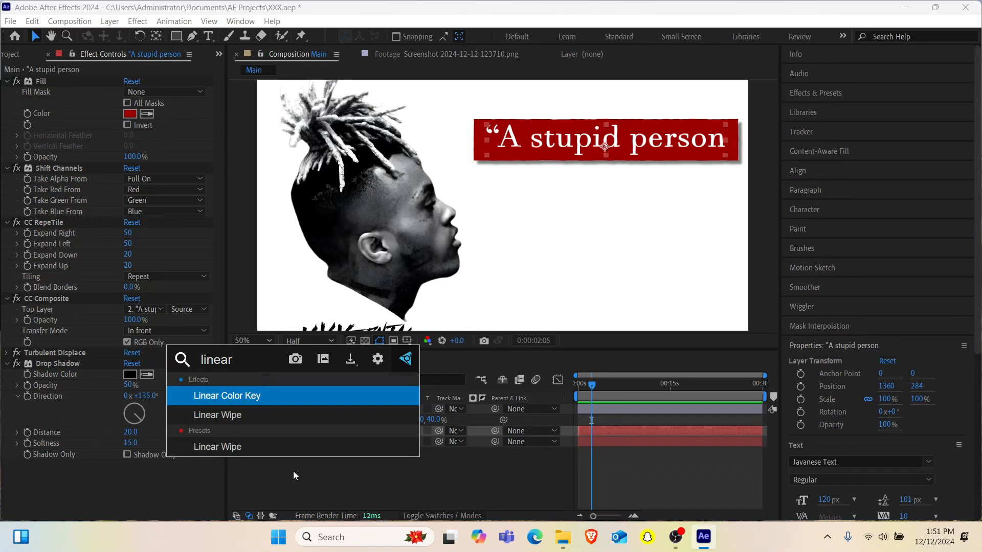
key(Down)
key(Return)
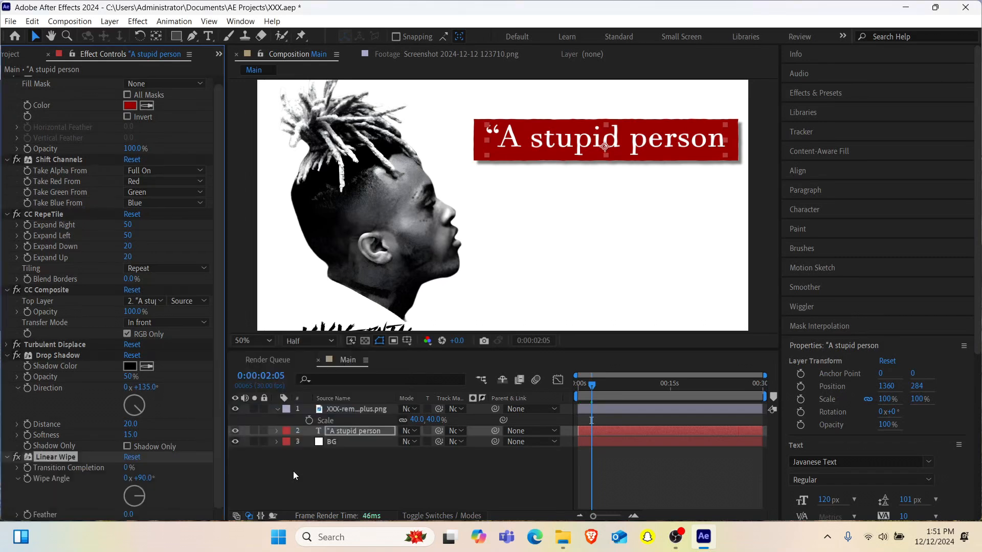
- Set Linear Wipe's Transition Completion to 100%, its Wipe Angle to about 272°, and its Feather to 10
click(139, 500)
drag(129, 515, 90, 495)
click(129, 514)
text(10)
key(Return)
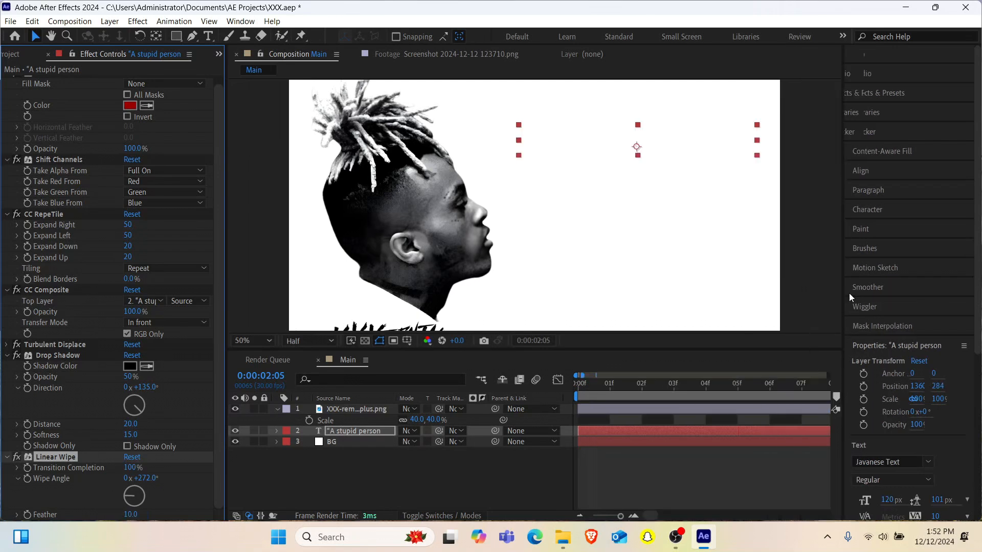
- Keyframe Linear Wipe's Transition Completion from 100% at 0:00:00:00 to 0% at 0:00:00:02
click(590, 385)
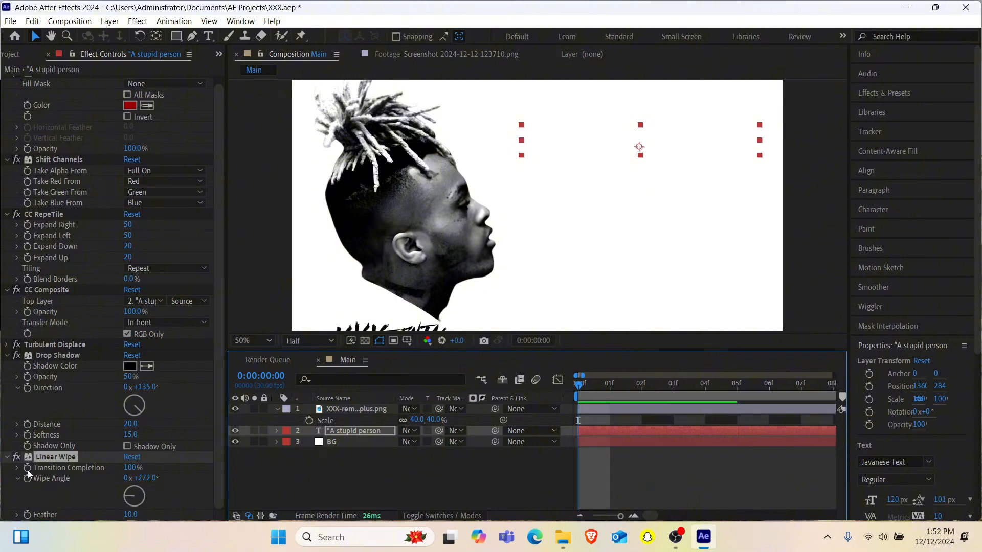
click(27, 468)
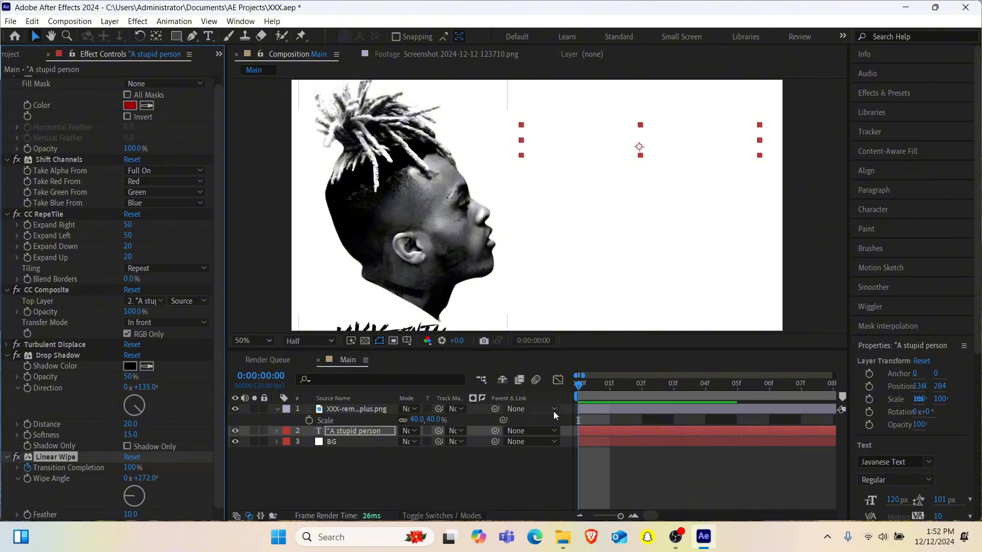
click(642, 391)
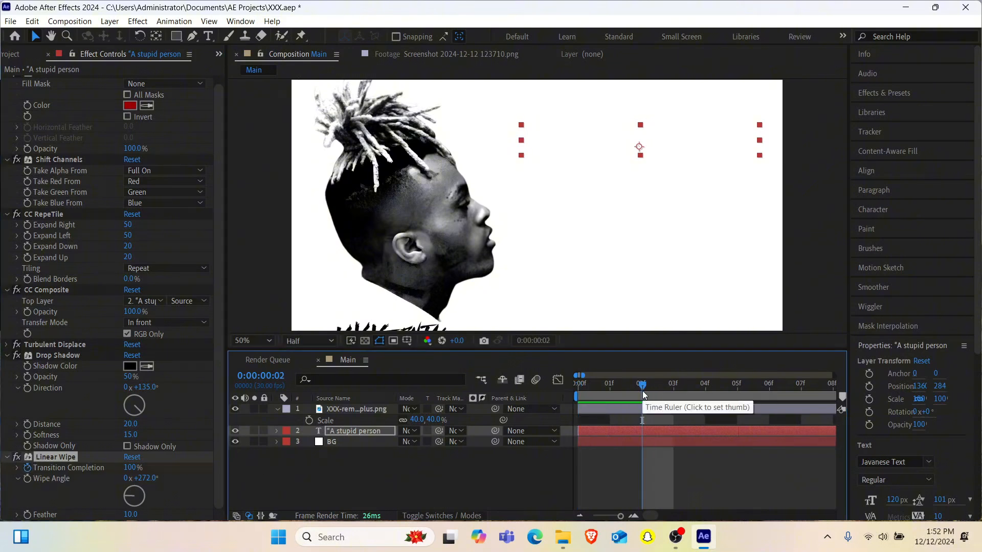
click(131, 467)
text(0)
key(Return)
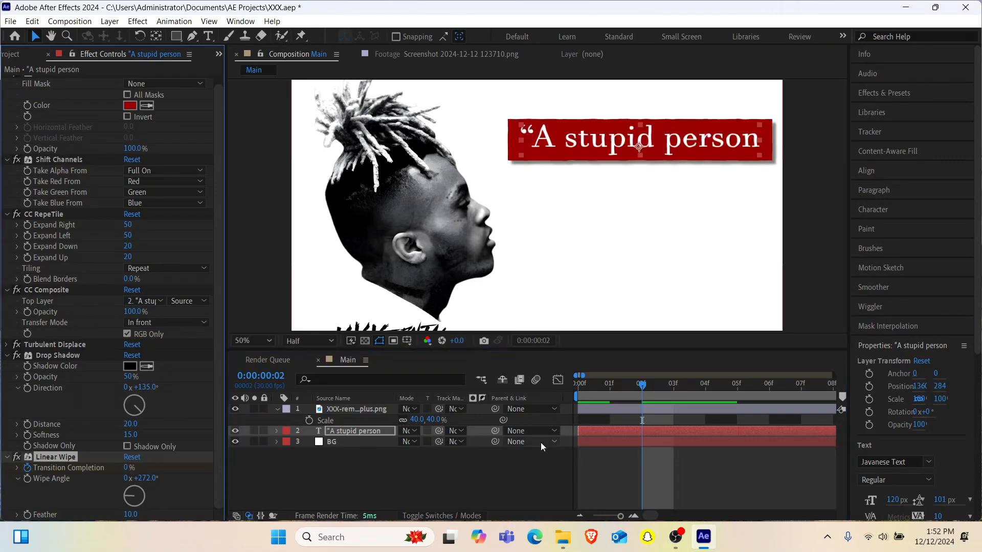
- Apply Flow's cubic easing to both Transition Completion keyframes and preview the wipe
key(u)
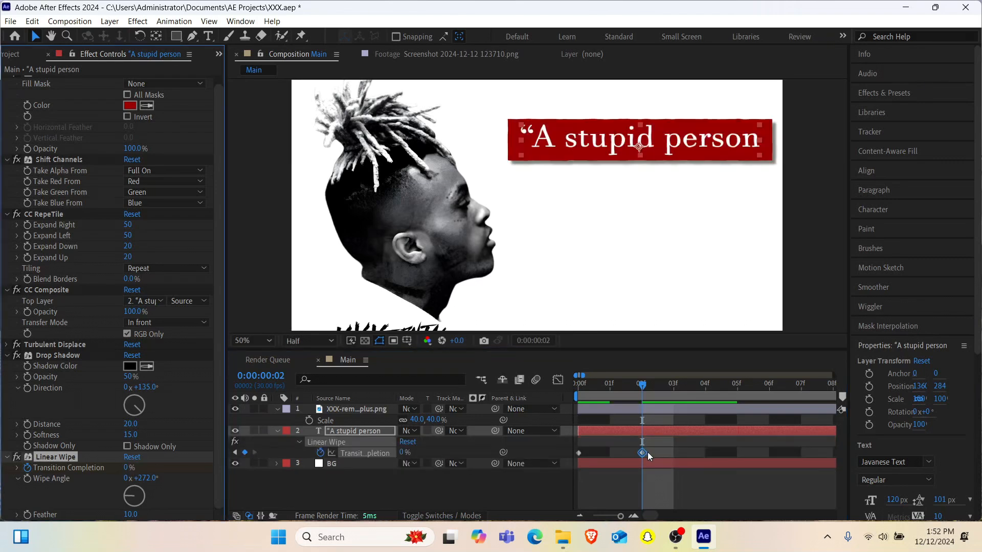
drag(647, 452, 575, 465)
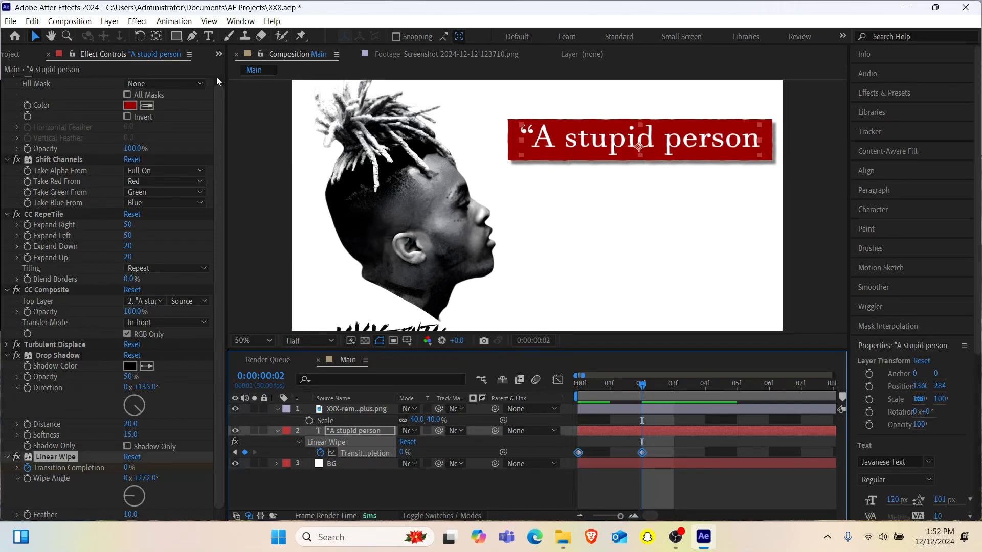
click(218, 53)
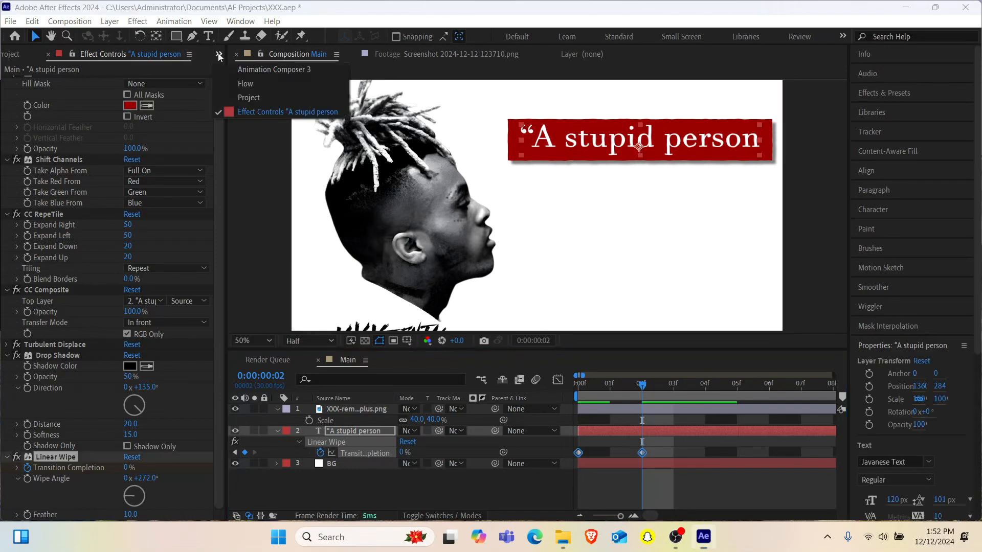
click(237, 78)
click(157, 243)
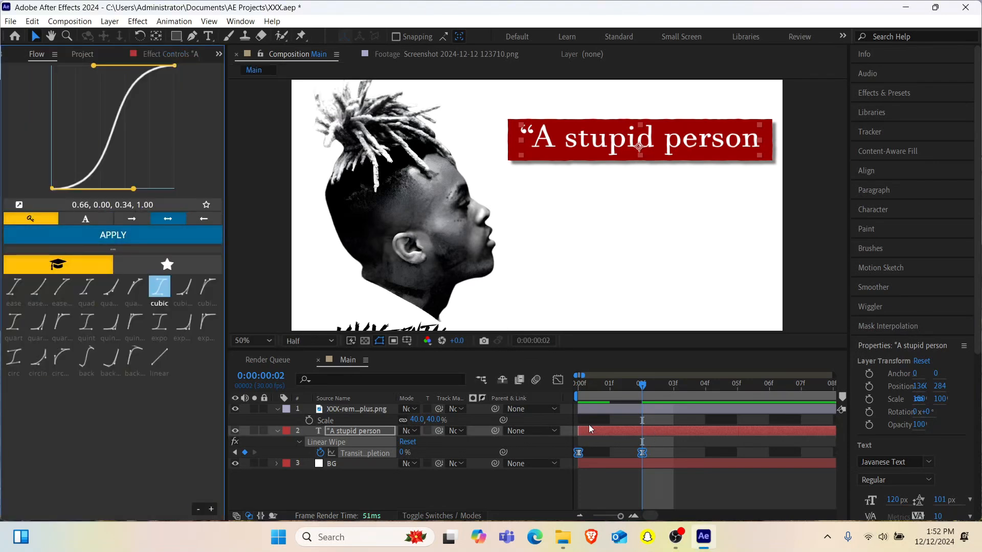
drag(618, 390, 485, 406)
key(space)
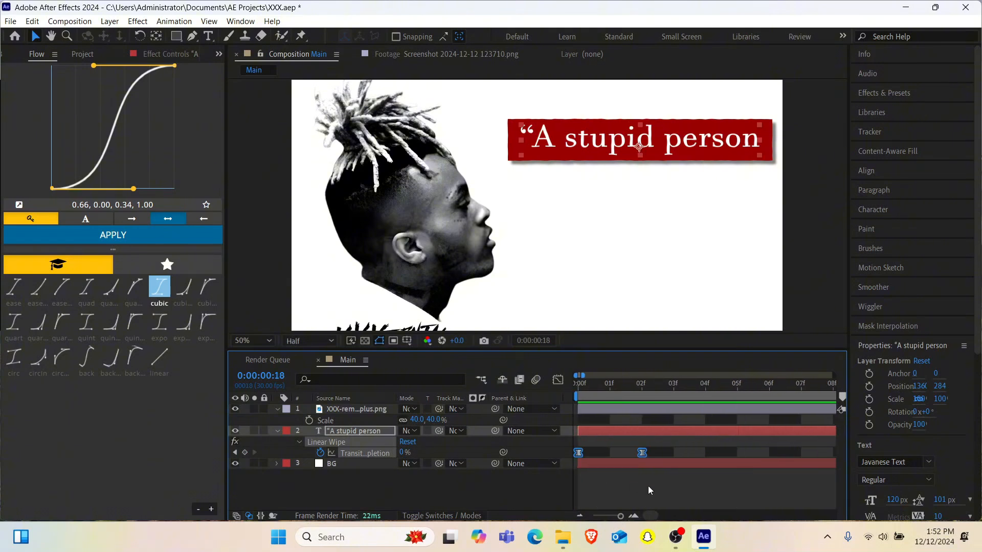
- Slow the wipe by moving its ending keyframe to about 0:00:00:28, and preview the reveal from the start
mouse_move(620, 517)
mouse_down()
mouse_move(593, 518)
mouse_move(618, 516)
mouse_up()
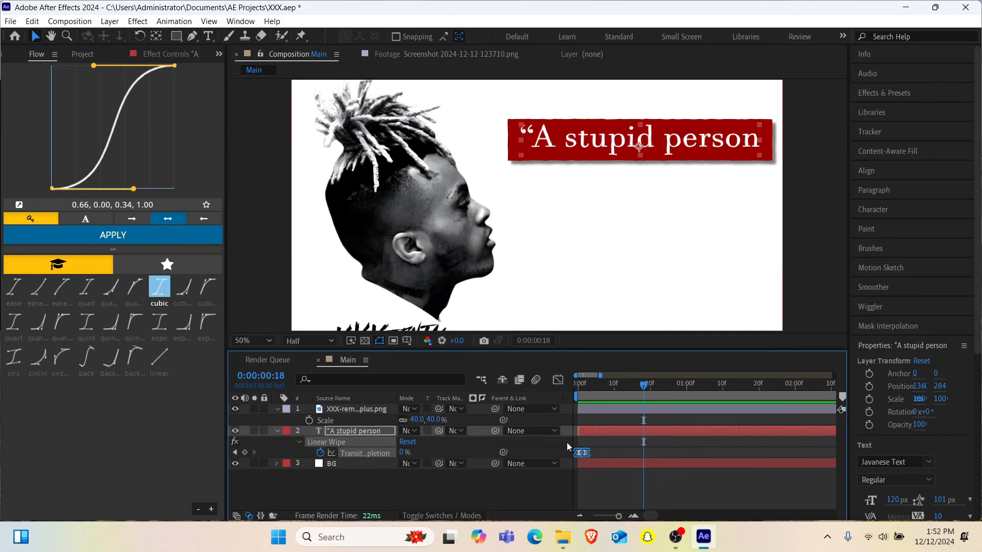
drag(567, 442, 725, 443)
click(629, 391)
key(space)
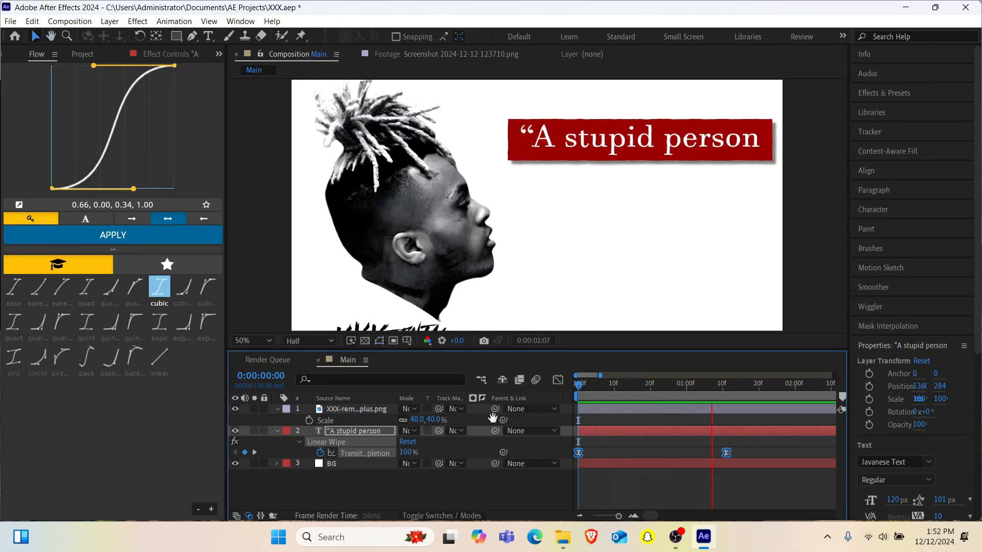
key(space)
drag(730, 453, 679, 468)
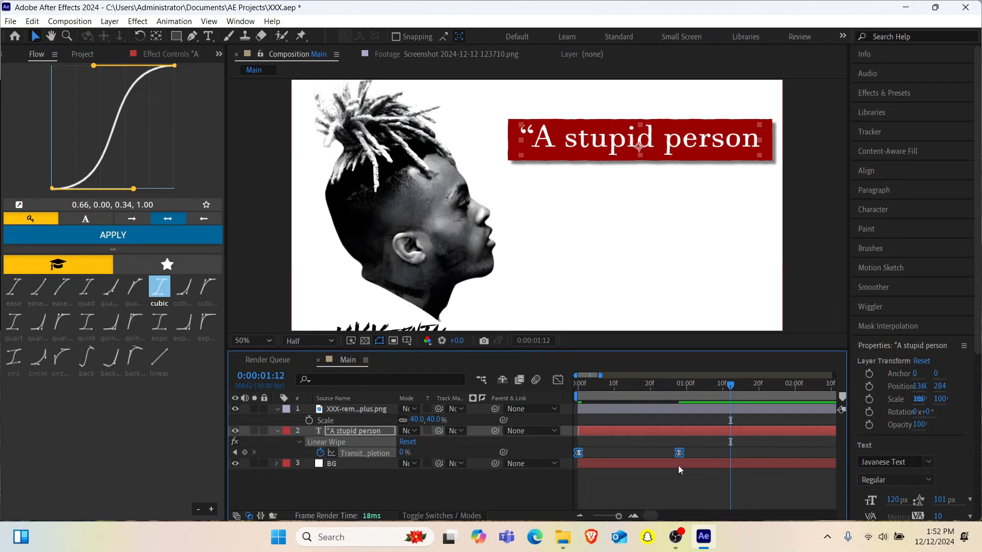
key(Home)
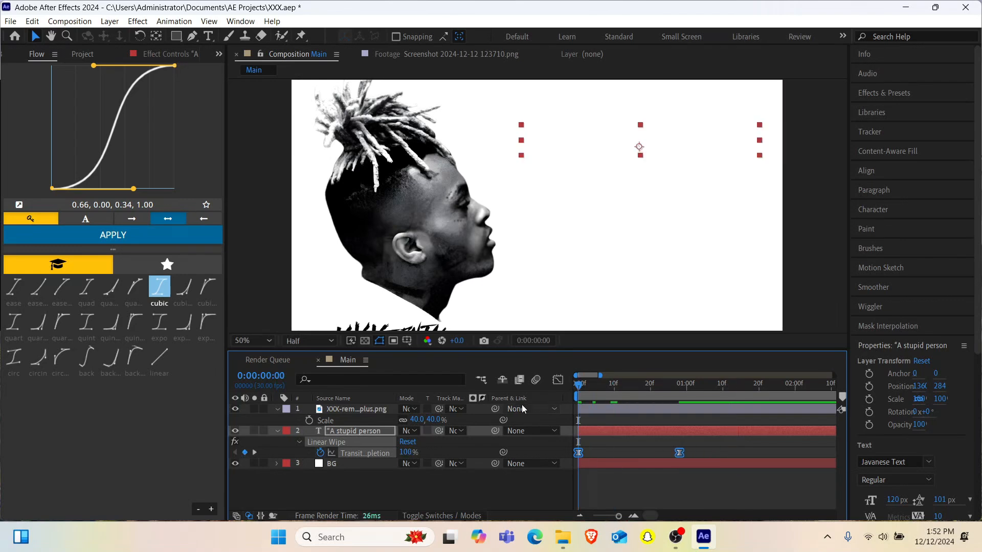
key(space)
key(space)
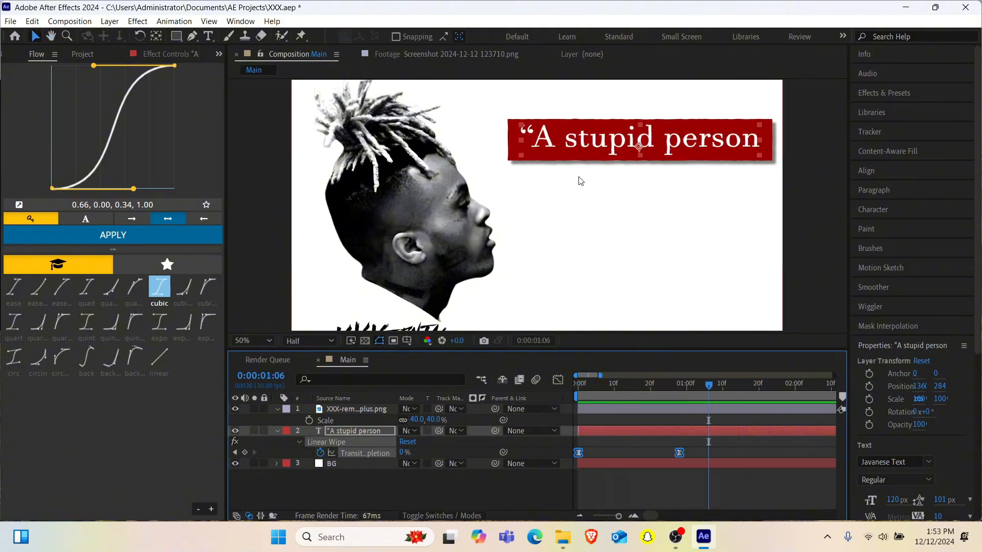
- Pre-compose the quote layer as Text with all attributes moved into it, and return to the Main composition
click(276, 408)
click(345, 423)
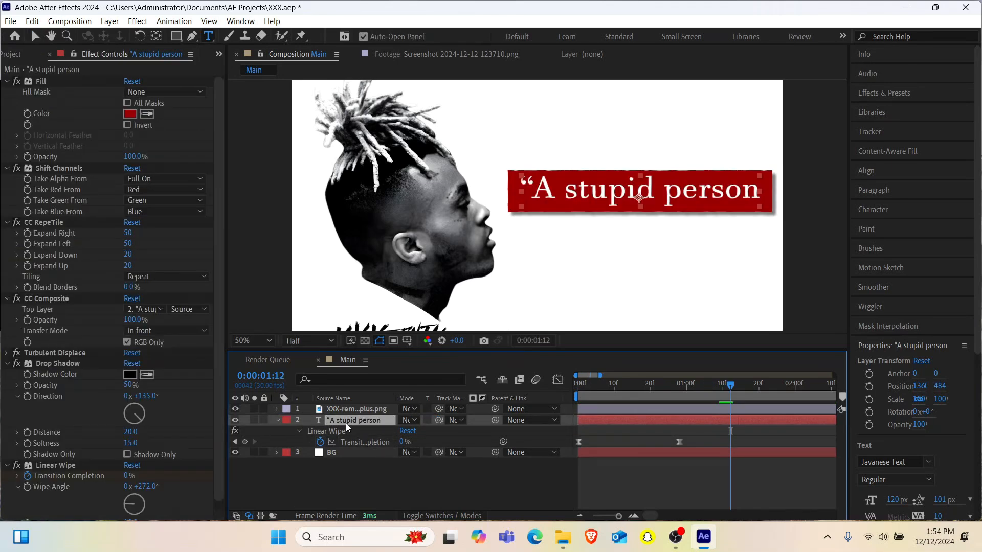
key(ctrl+shift+c)
text(Text)
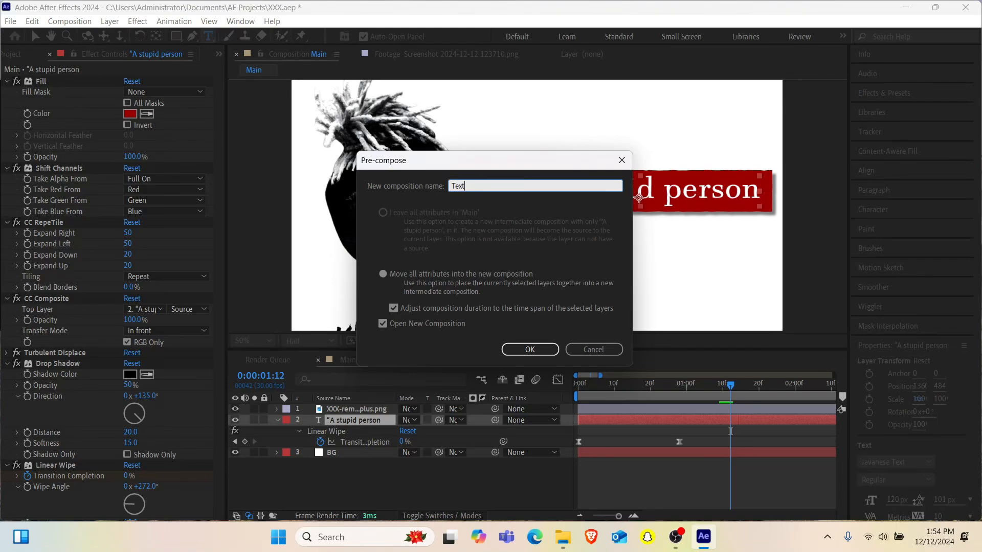
key(Return)
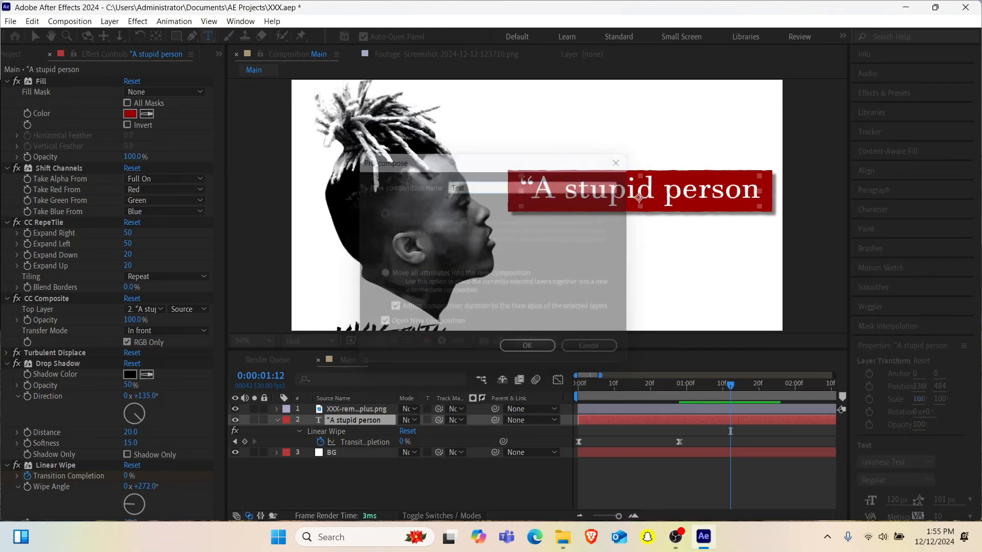
click(350, 362)
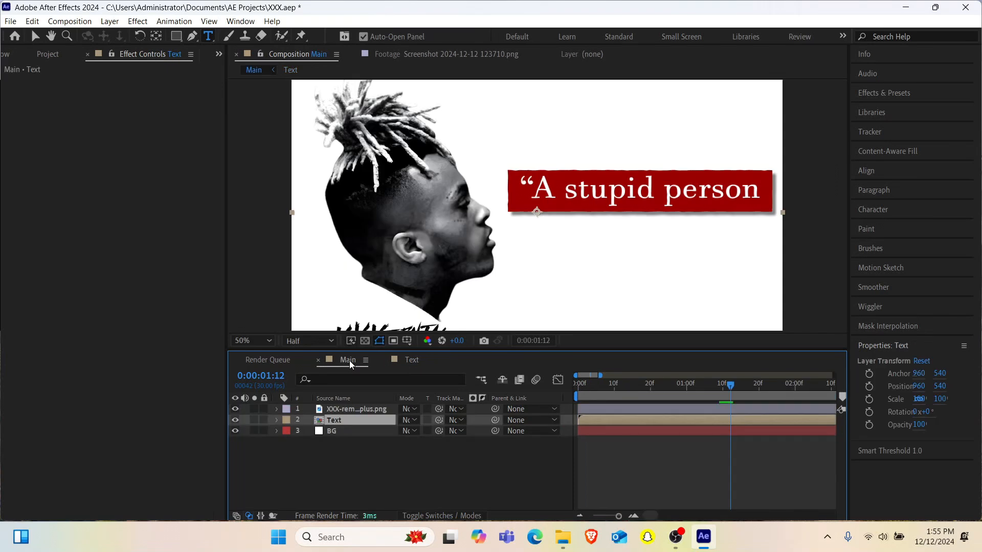
- Duplicate the Text composition in the project and add the copy to the Main composition
click(219, 53)
click(261, 98)
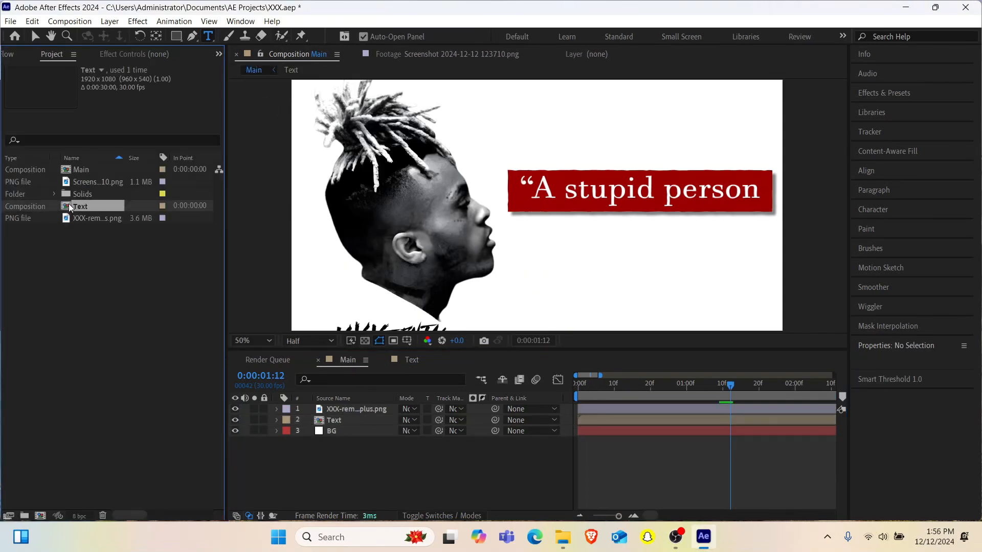
key(ctrl+d)
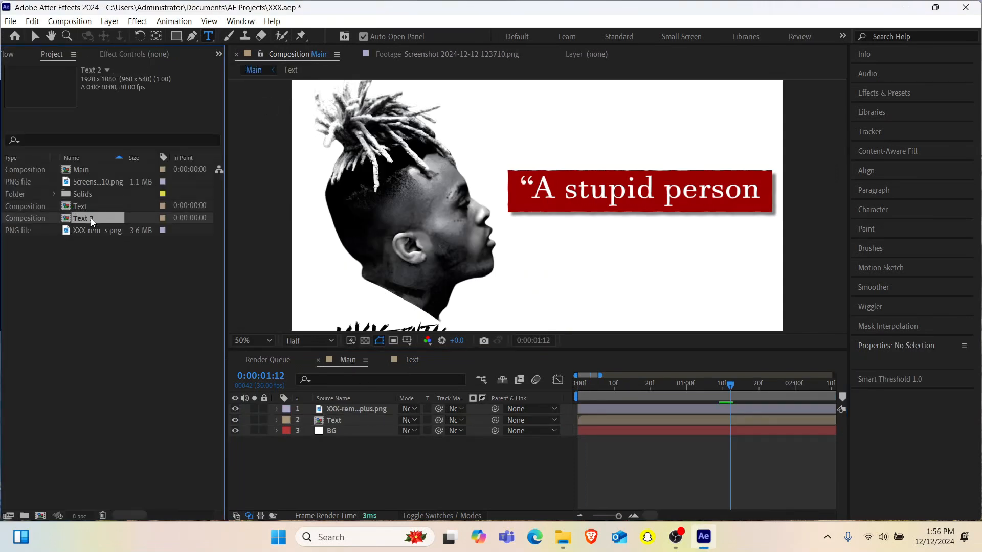
drag(92, 222, 575, 243)
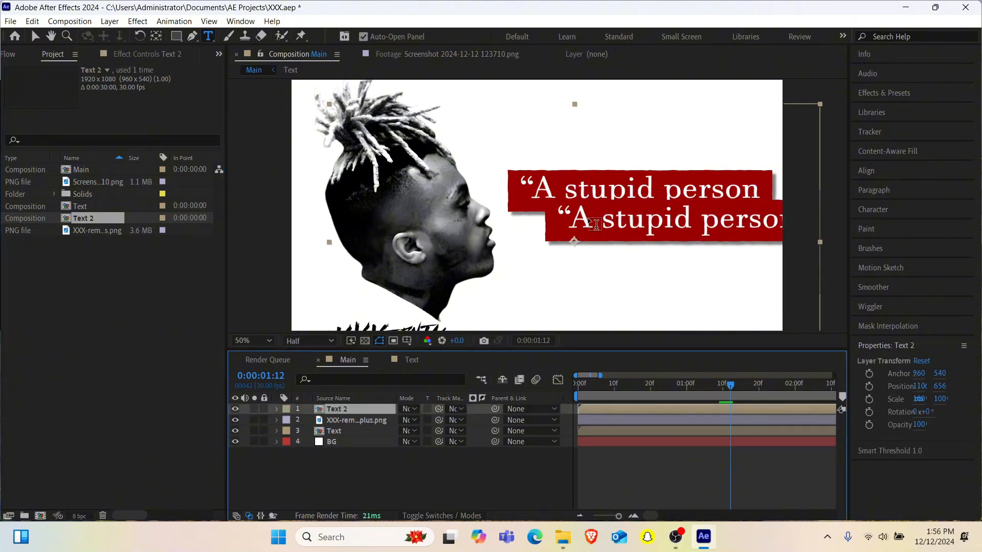
- Position the duplicated quote box directly beneath the first one, at about 954, 716
key(v)
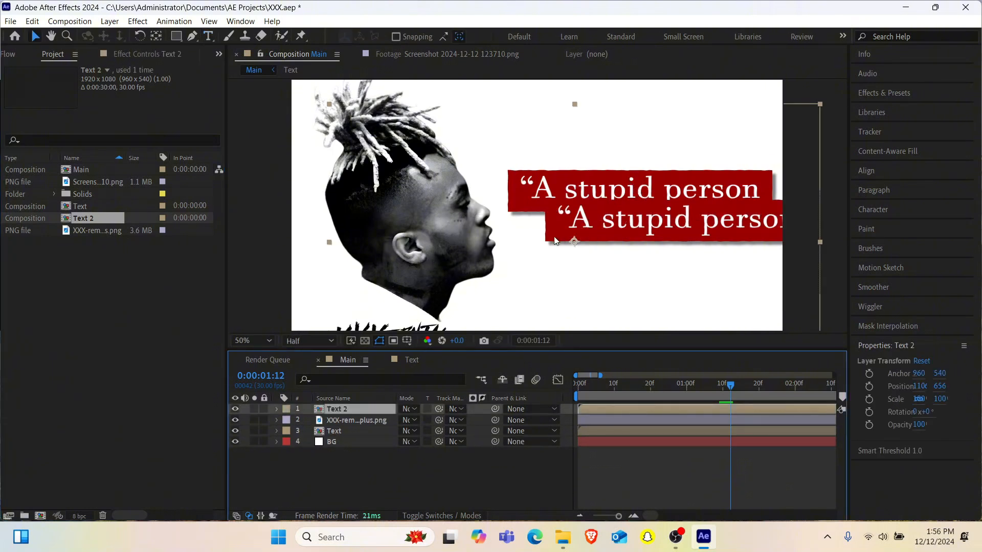
drag(556, 241, 520, 257)
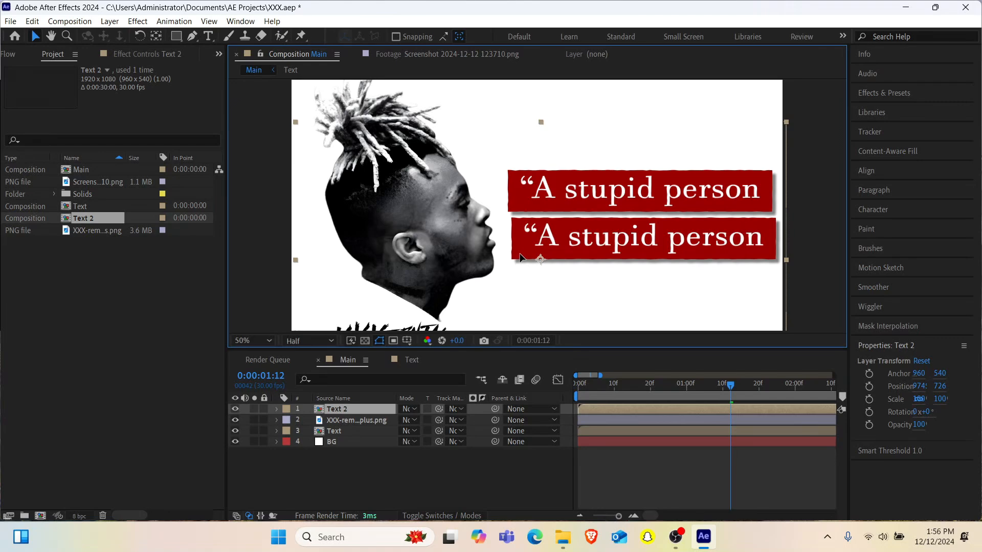
key(comma)
key(comma)
key(period)
key(period)
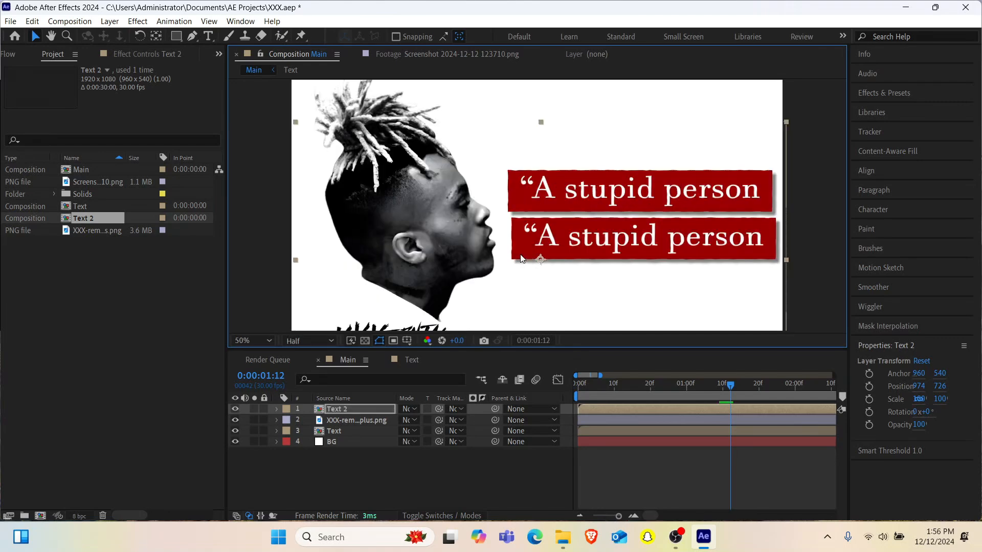
drag(543, 236, 538, 233)
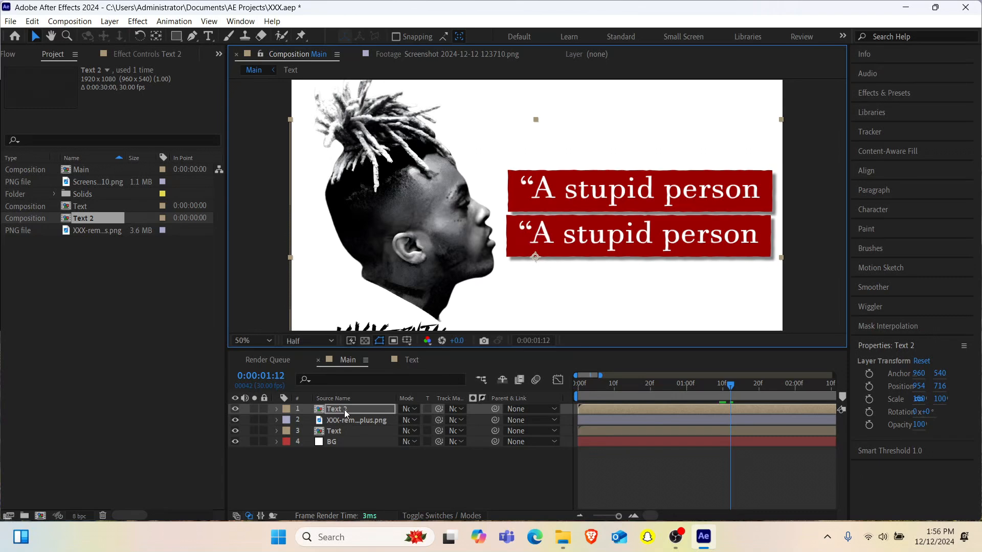
- Move the Text 2 layer below the Text layer and open the Text 2 composition
drag(345, 410, 338, 433)
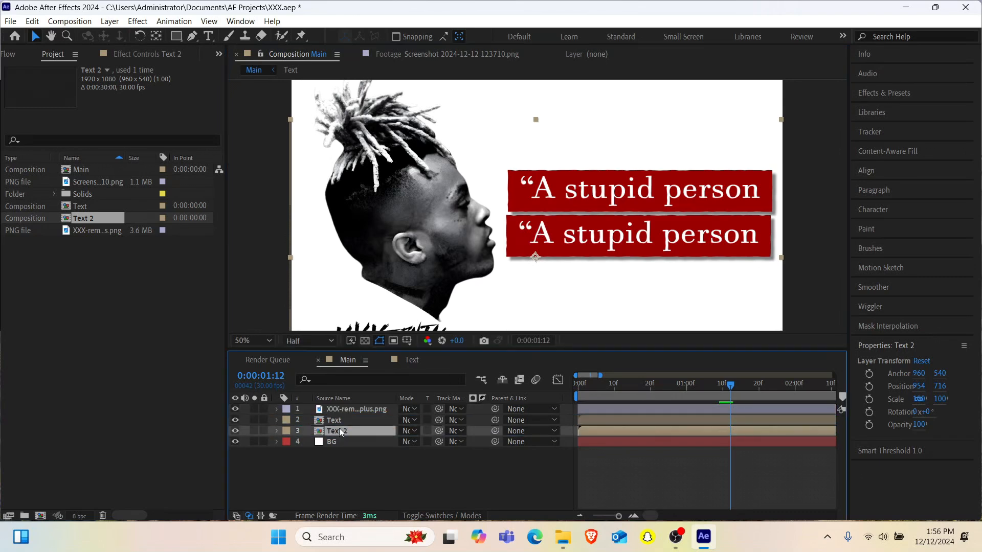
double_click(341, 432)
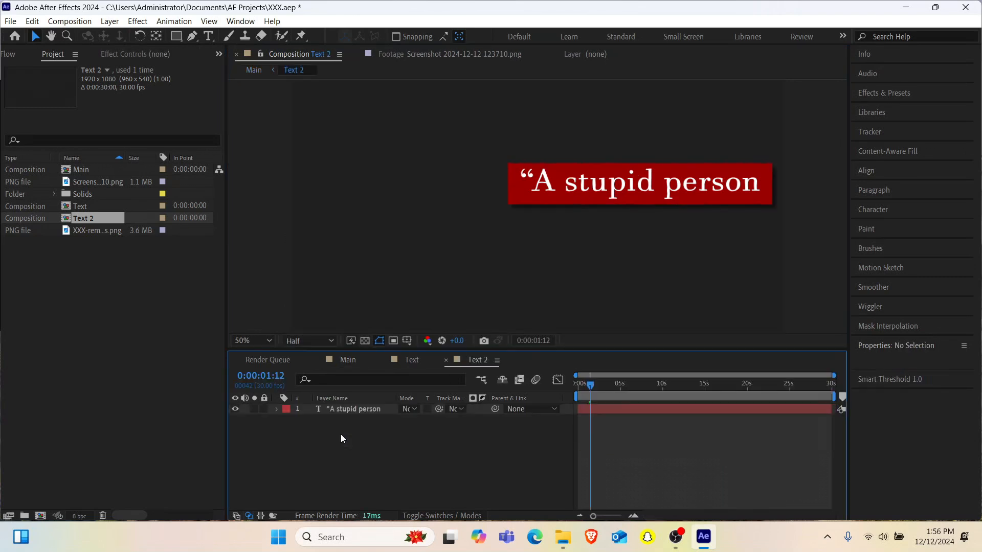
- Replace the quote line in the Text 2 composition with "who doesn't care about", checking the wording against the reference screenshot
double_click(354, 409)
text(who doesn)
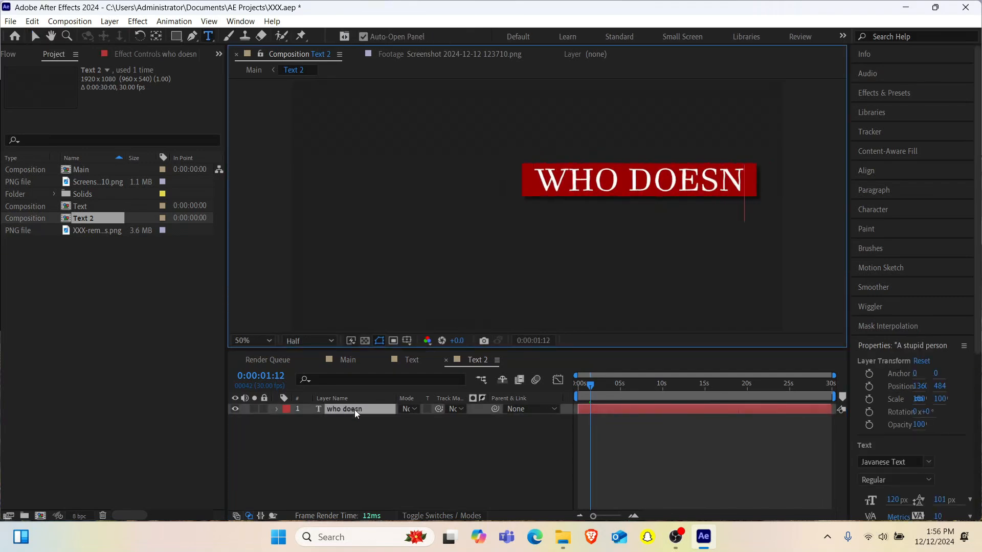
text('t cafre)
key(BackSpace)
key(BackSpace)
key(BackSpace)
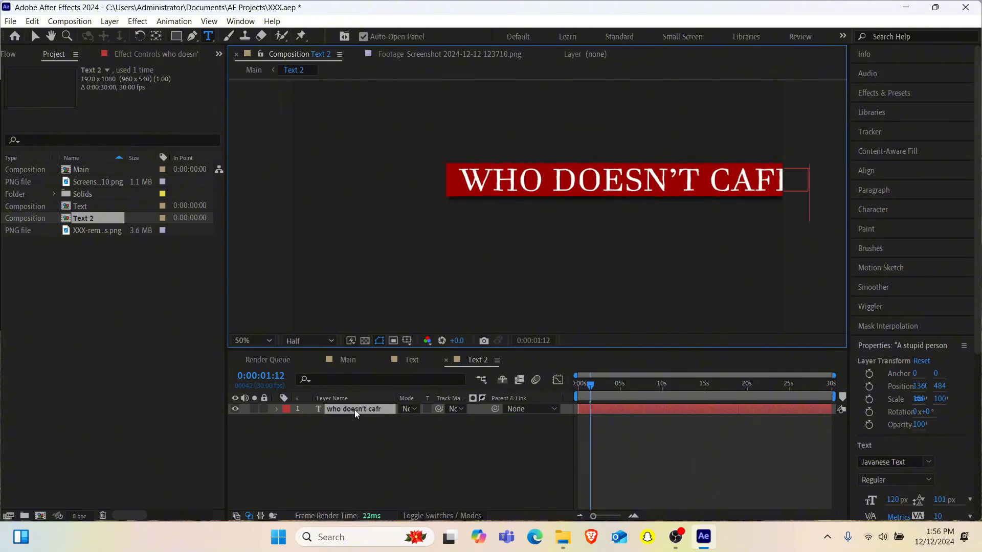
text(re)
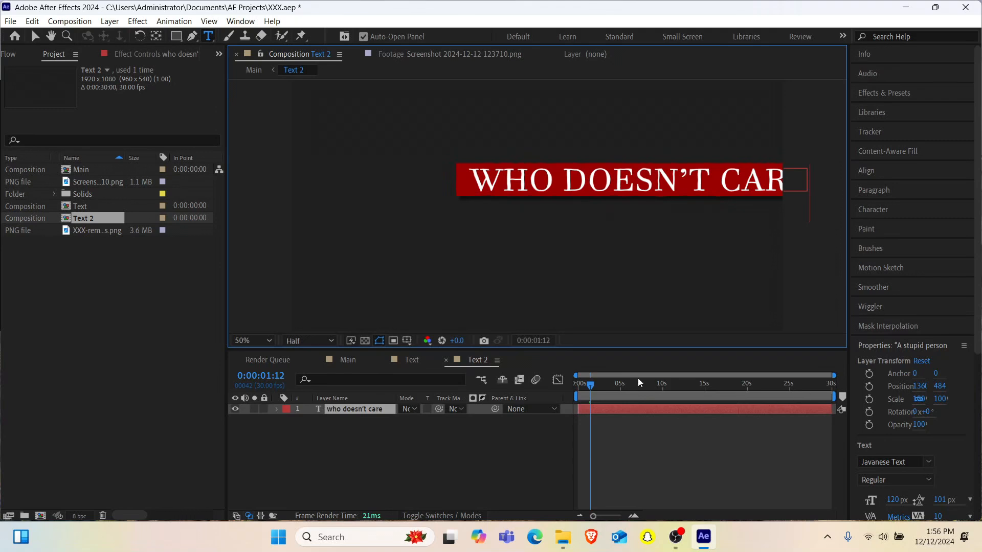
click(464, 61)
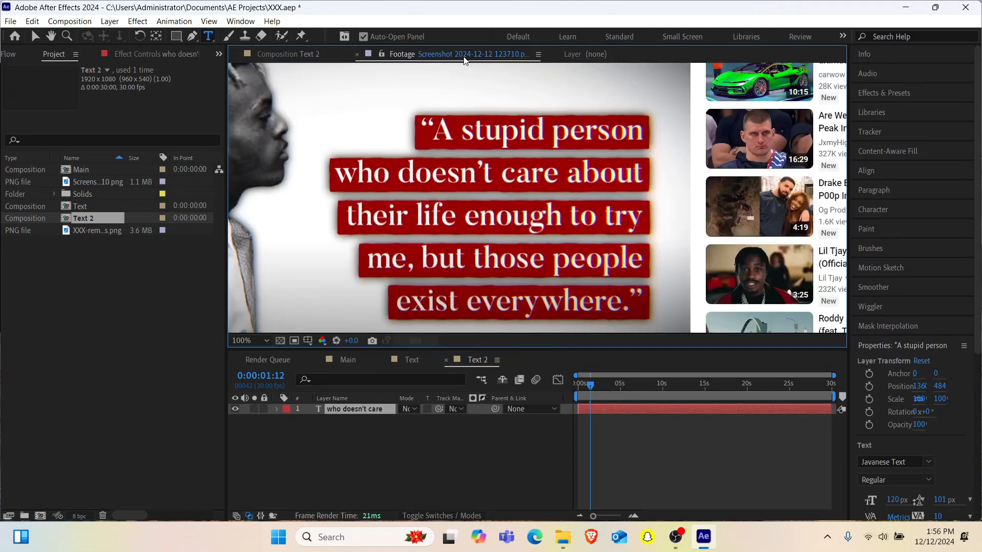
click(289, 54)
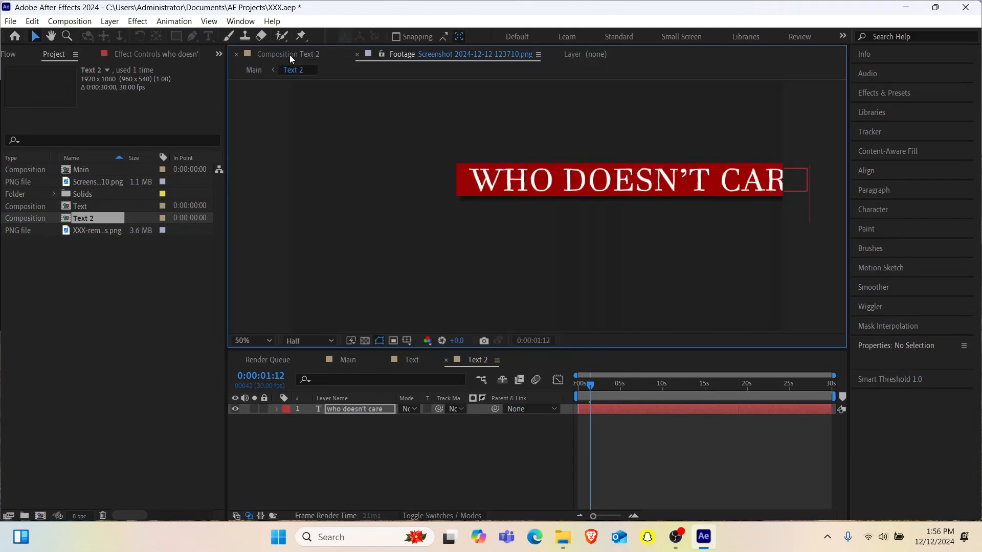
double_click(372, 411)
text(about)
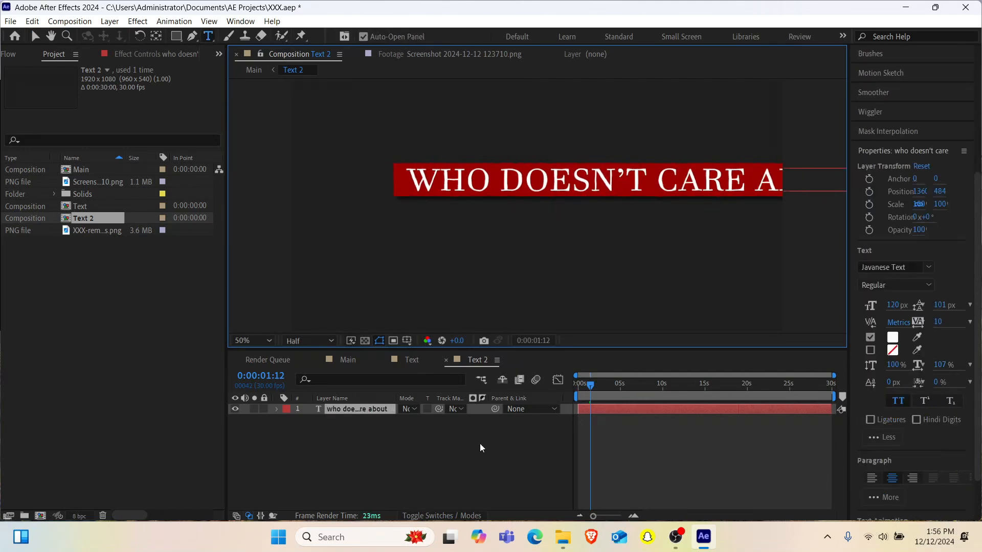
- Turn off All Caps for every letter after the first W and move the line left to about 1178, 484
drag(442, 180, 913, 178)
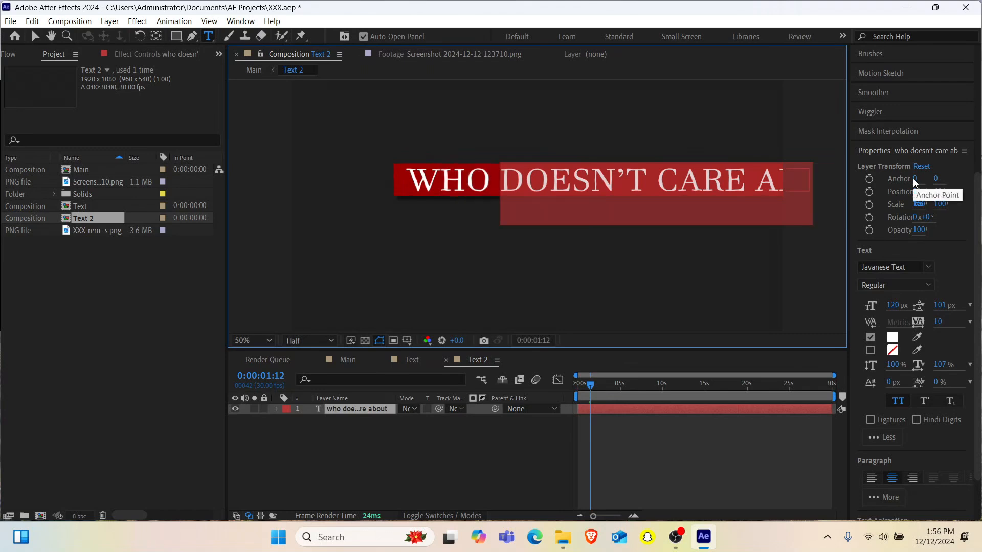
key(ctrl+shift+k)
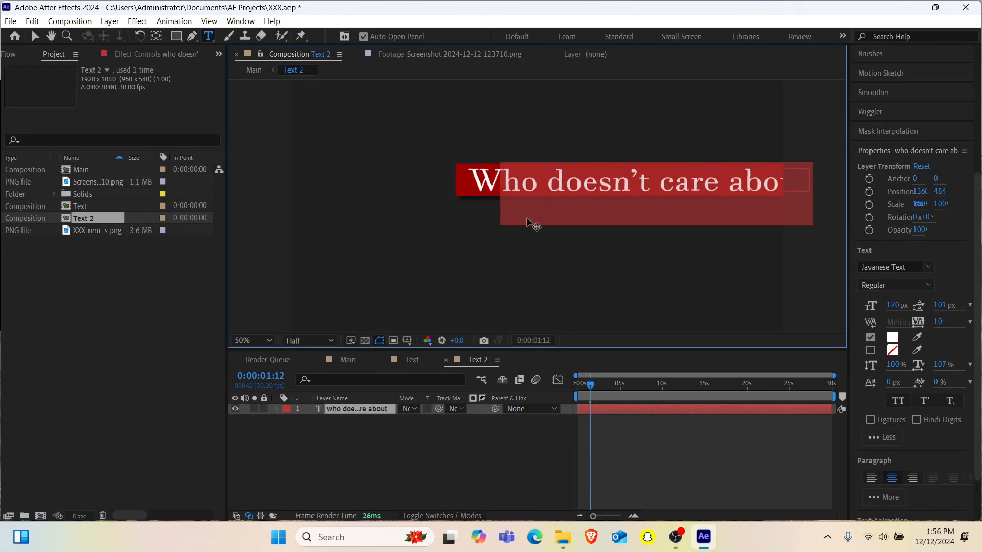
click(370, 409)
key(shift+Left)
key(shift+Left)
key(shift+Left)
key(shift+Left)
key(shift+Left)
key(shift+Left)
key(shift+Left)
key(shift+Left)
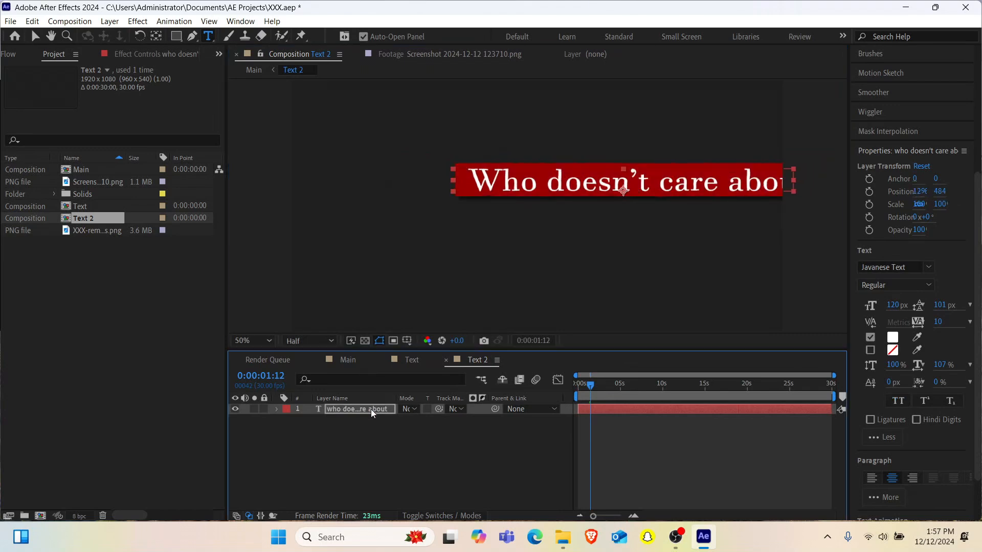
key(shift+Left)
key(shift+Left)
key(shift+Left)
key(shift+Left)
key(shift+Left)
key(shift+Left)
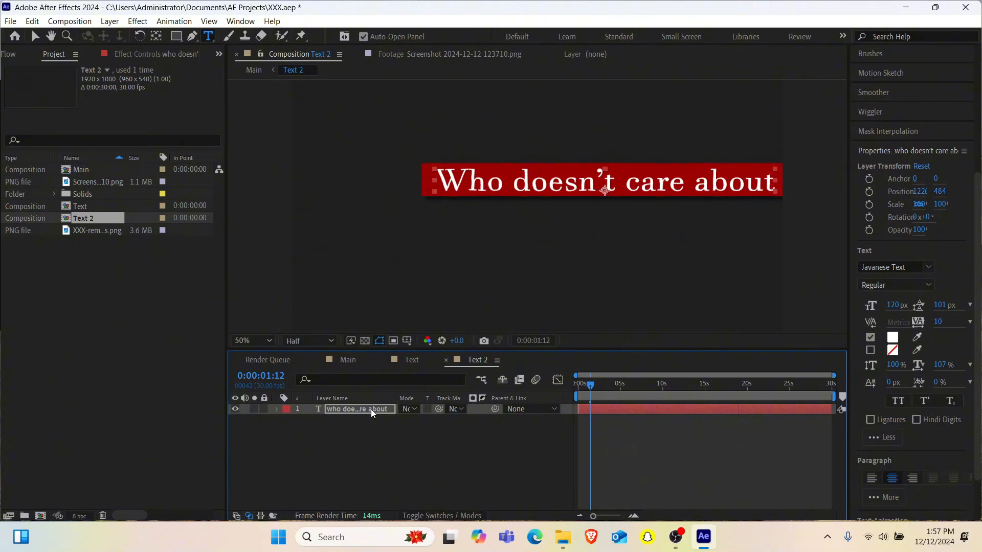
key(shift+Left)
key(shift+Left)
key(shift+Left)
key(shift+Left)
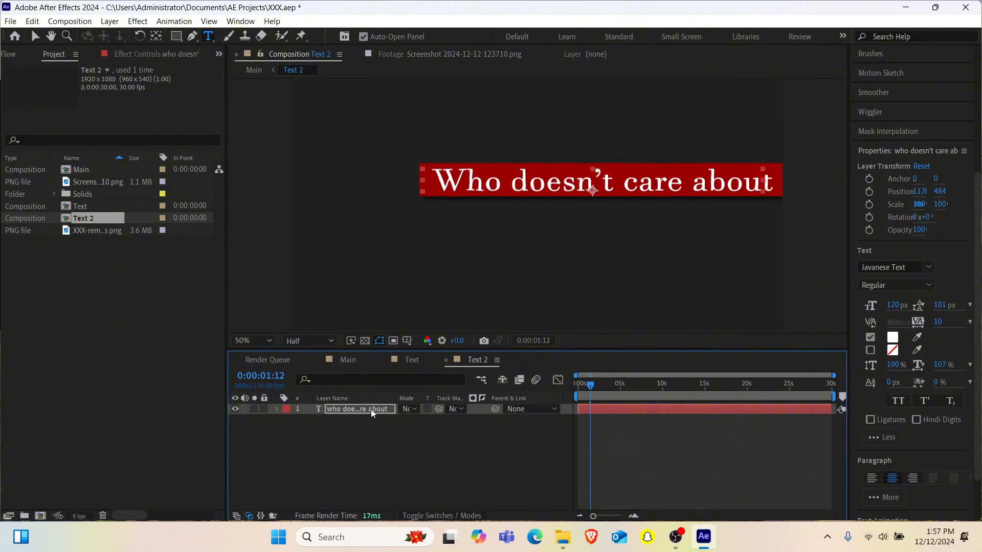
- Return to the Main composition and raise the Text layer to 960, 474
click(357, 358)
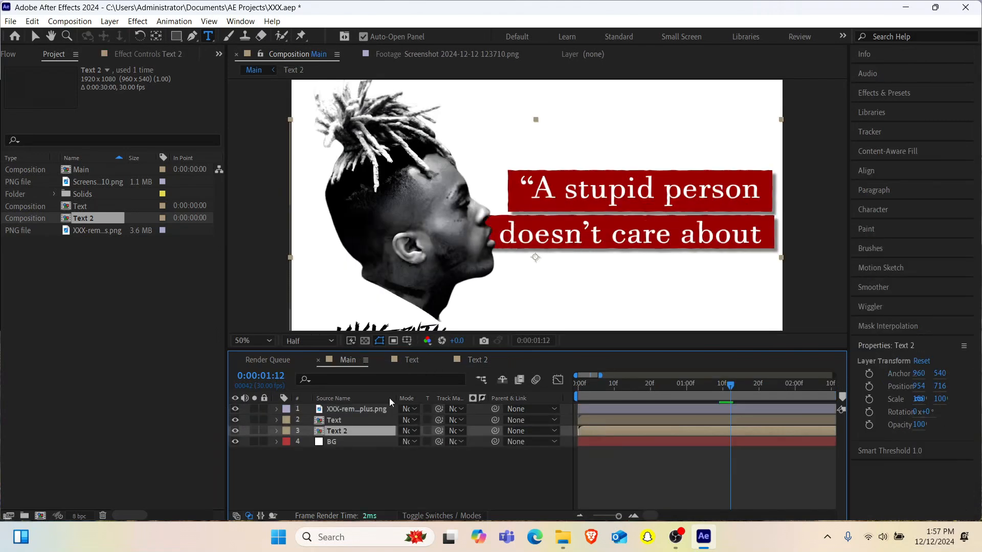
click(337, 420)
key(v)
key(Up)
key(Up)
key(Up)
key(Up)
key(Up)
key(Up)
key(Up)
key(Up)
key(Up)
key(Up)
key(Up)
key(Up)
key(Up)
key(Up)
key(Up)
key(Up)
key(Up)
key(Up)
key(Up)
key(Up)
key(Up)
key(Up)
key(Up)
key(Up)
key(Up)
key(Up)
key(Up)
key(Up)
key(Up)
key(Up)
key(Up)
key(Up)
key(Up)
key(Up)
key(Up)
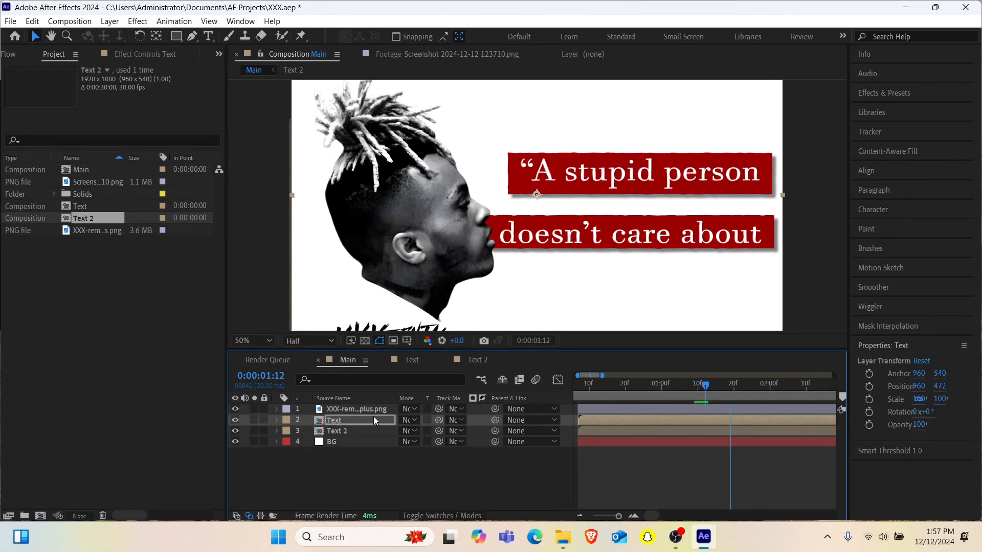
key(s)
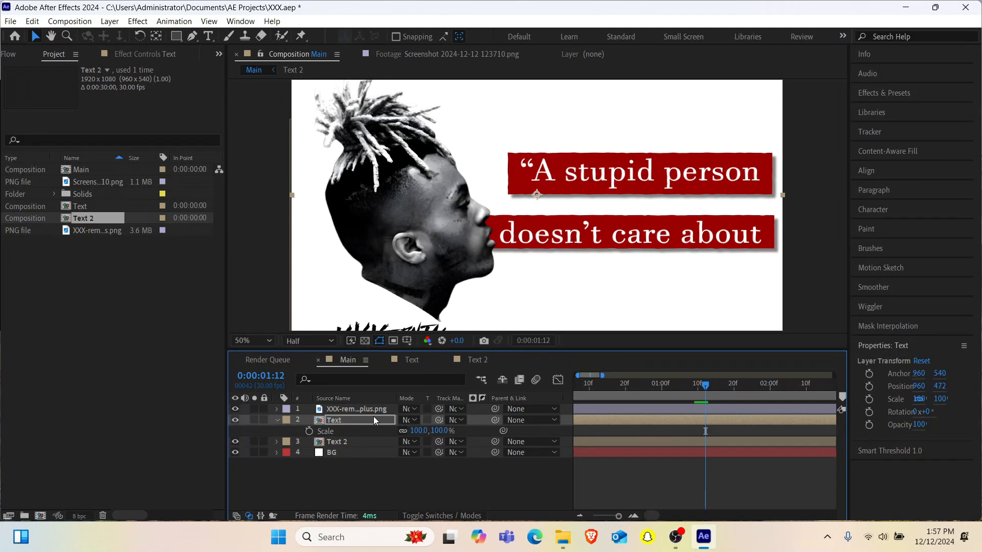
key(Down)
key(Down)
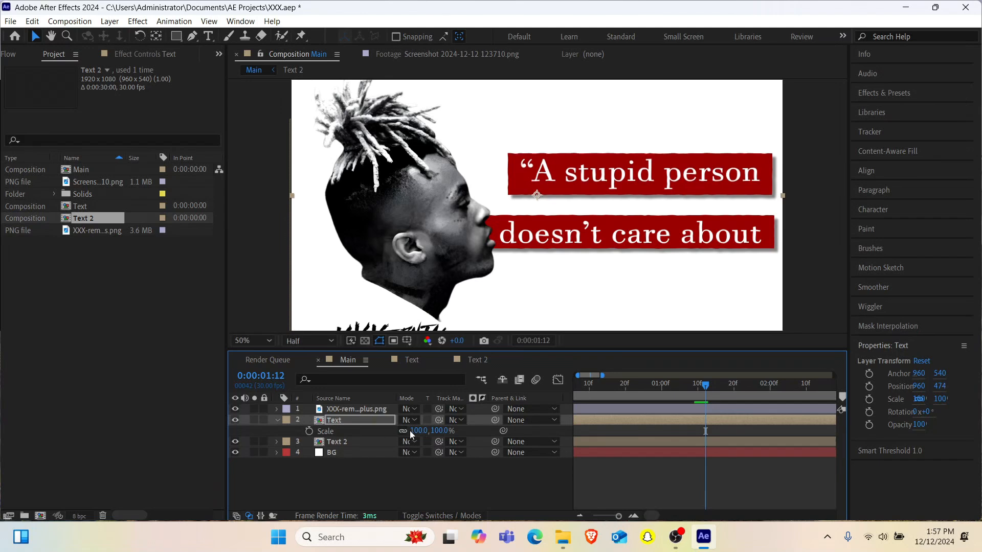
- Scale the Text layer to 85%
click(415, 431)
text(80)
key(Return)
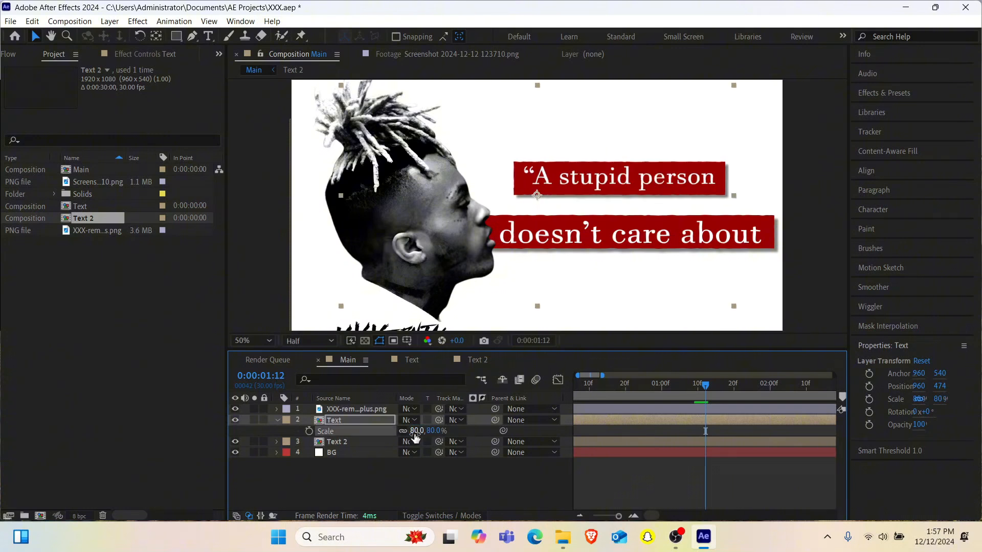
click(414, 431)
text(85)
key(Return)
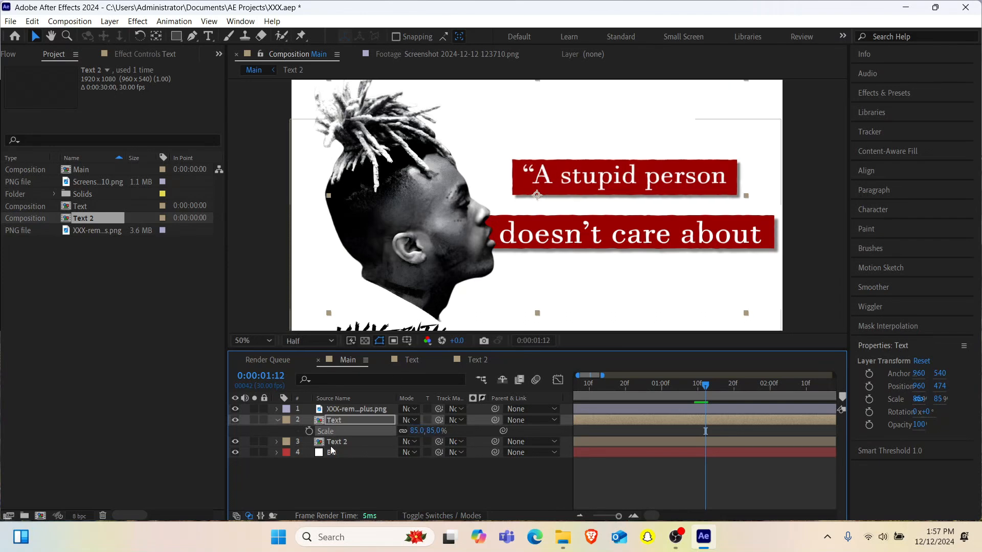
- Scale the Text 2 layer to 85%
click(331, 443)
key(s)
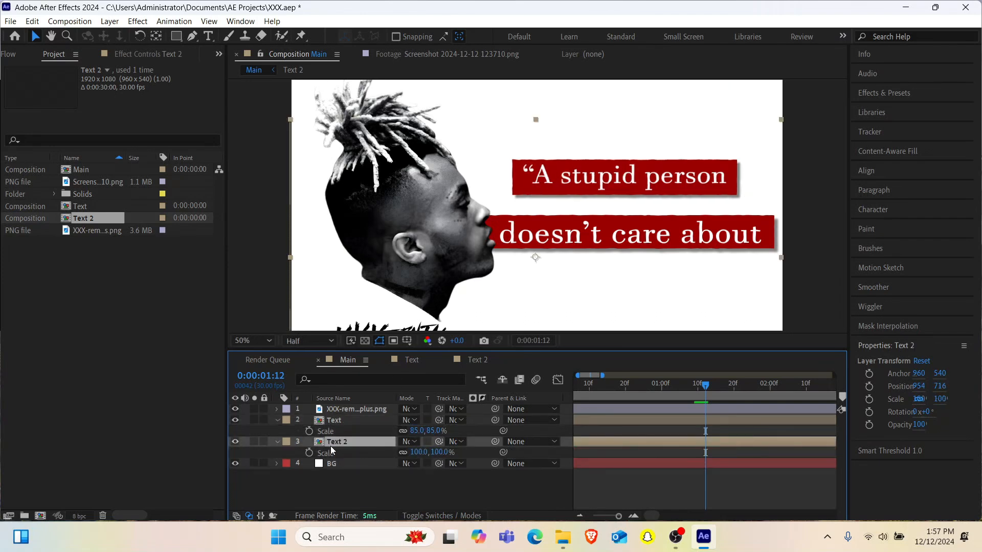
click(414, 452)
text(80)
key(Return)
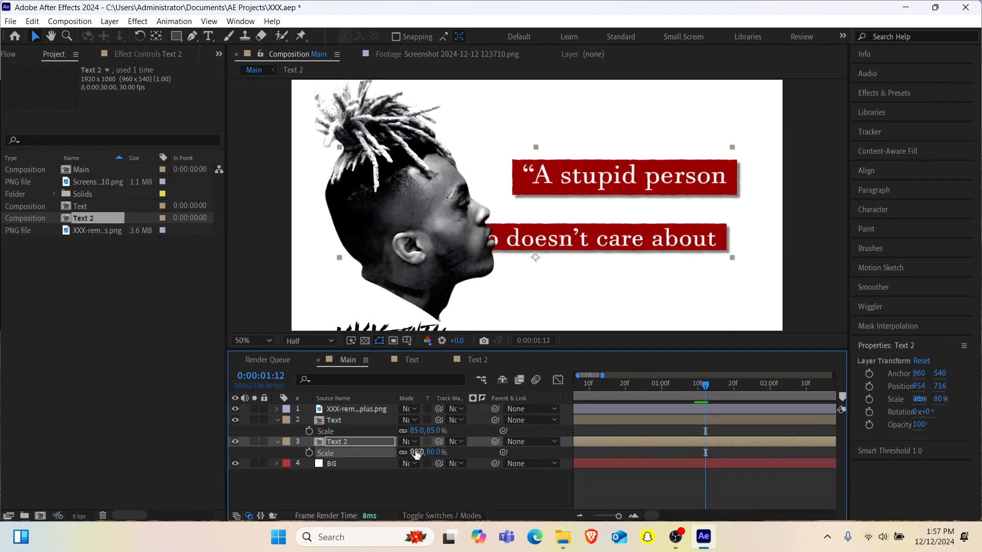
click(416, 453)
text(85)
key(Return)
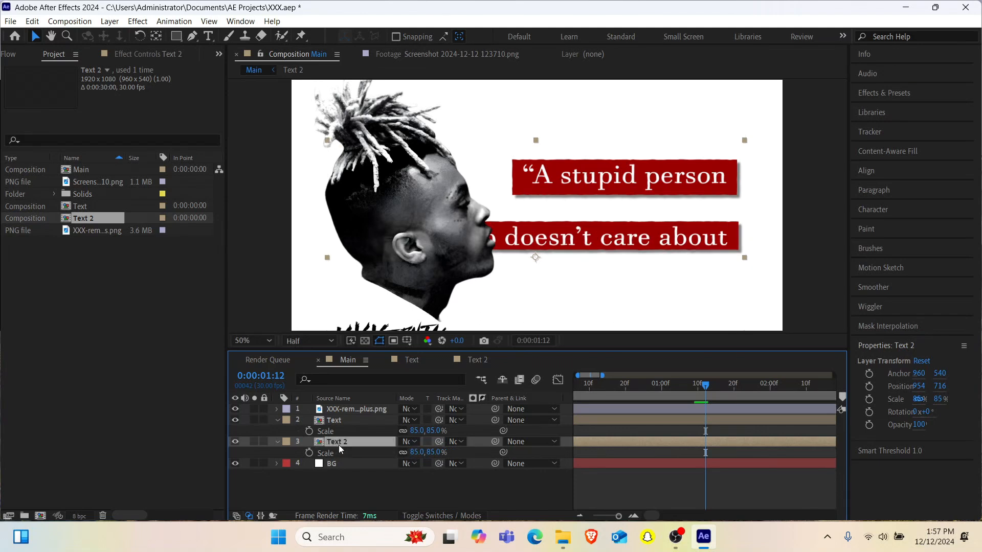
- Move the second quote box up and to the right, to about 1084, 658
key(Up)
key(Up)
key(Up)
key(Up)
key(Up)
key(Up)
key(Up)
key(Up)
key(Up)
key(Up)
key(Up)
key(Up)
key(Up)
key(Up)
key(Up)
key(Up)
key(Up)
key(Up)
key(Up)
key(Up)
key(Up)
key(Up)
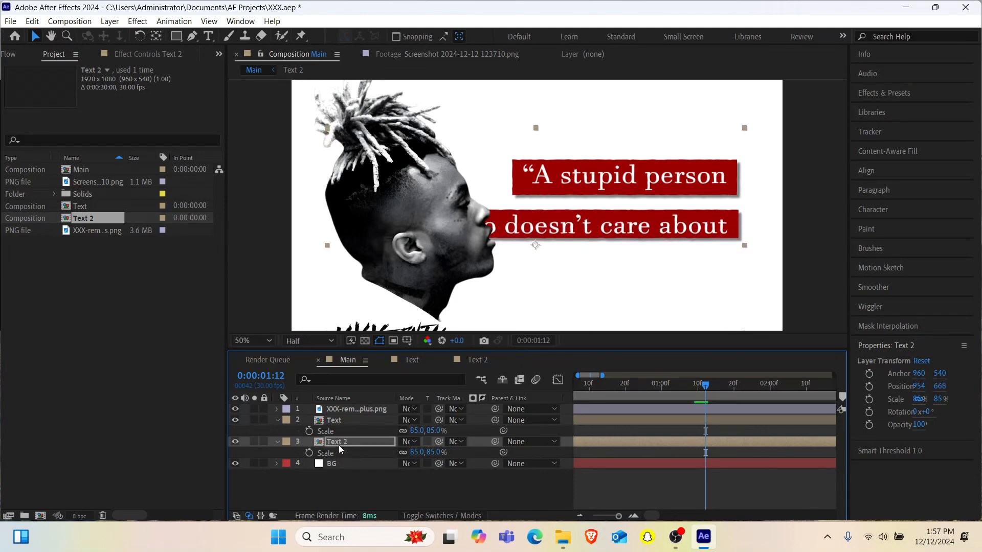
key(Up)
key(Up)
key(Up)
key(Up)
key(Right)
key(Right)
key(Right)
key(Right)
key(Right)
key(Right)
key(Right)
key(Right)
key(Right)
key(Right)
key(Right)
key(Right)
key(Right)
key(Right)
key(Right)
key(Right)
key(Right)
key(Right)
key(Right)
key(Right)
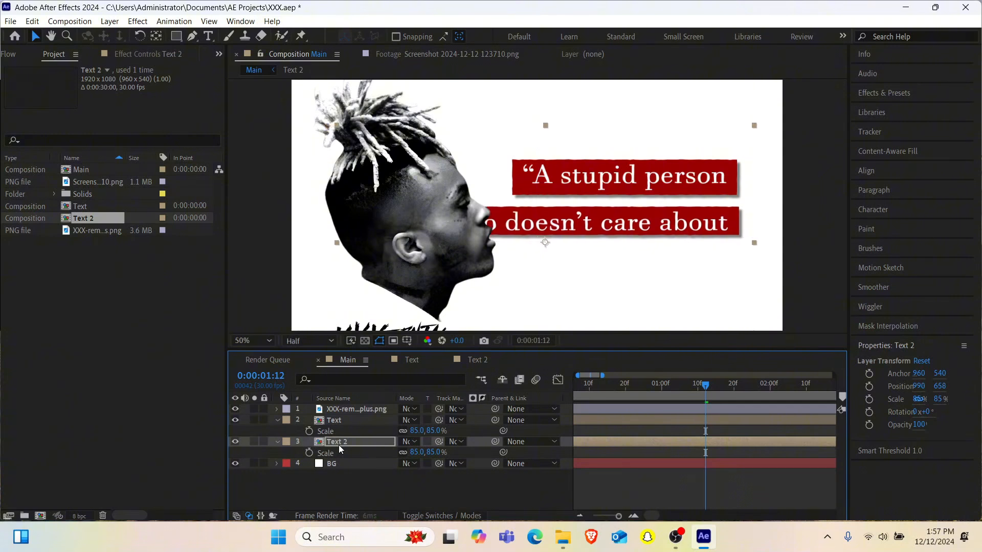
key(Right)
key(Right)
key(Right)
key(Right)
key(Right)
key(Right)
key(Right)
key(Right)
key(Right)
key(Right)
key(Right)
key(Right)
key(Right)
key(Right)
key(Right)
key(Right)
key(Right)
key(Right)
key(Right)
key(Right)
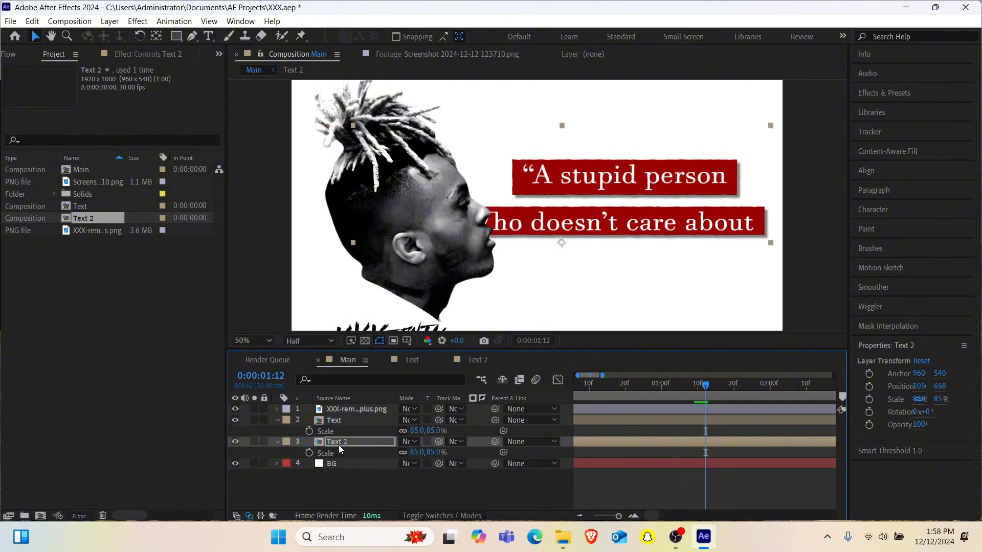
key(Right)
key(Right)
key(Right)
key(Right)
key(Right)
key(Right)
key(Right)
key(Right)
key(Right)
key(Right)
key(Right)
key(Right)
key(Right)
key(Right)
key(Right)
key(Right)
key(Right)
key(Right)
key(Right)
key(Right)
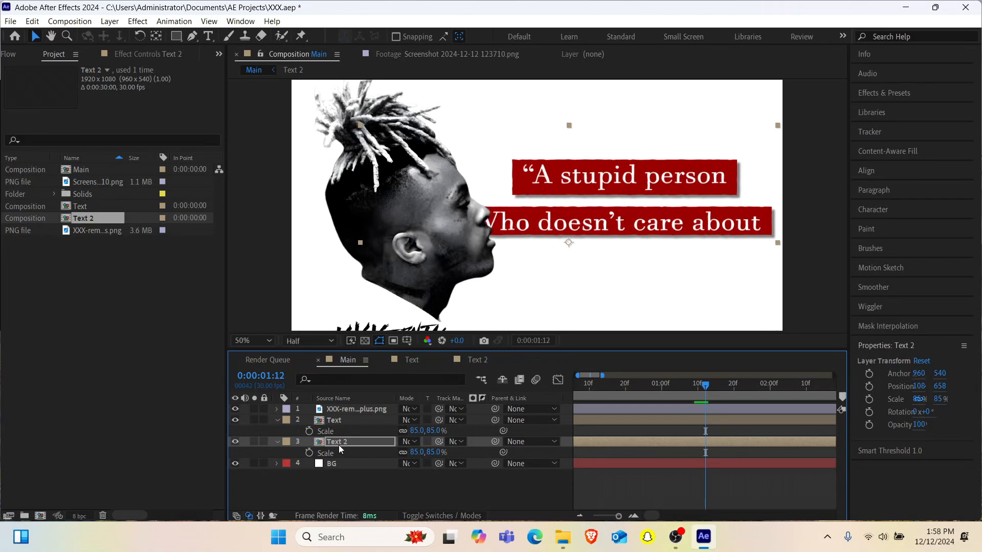
- Raise the first quote box to 960, 446 and the second one to about 1084, 606
click(361, 421)
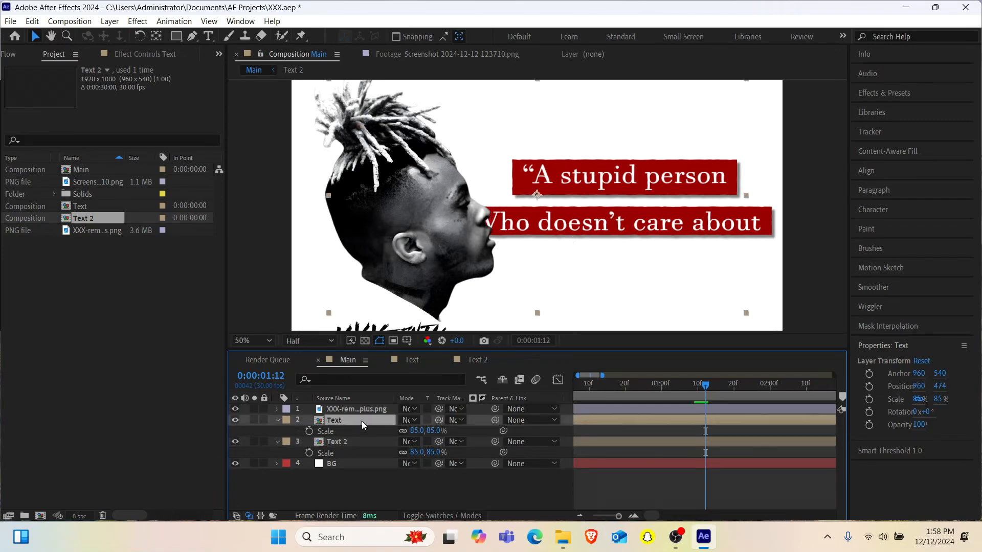
key(Up)
key(Up)
key(Up)
key(Up)
key(Up)
key(Up)
key(Up)
key(Up)
key(Up)
key(Up)
key(Up)
key(Up)
key(Up)
key(Up)
key(Up)
key(Up)
key(Up)
key(Up)
key(Up)
key(Up)
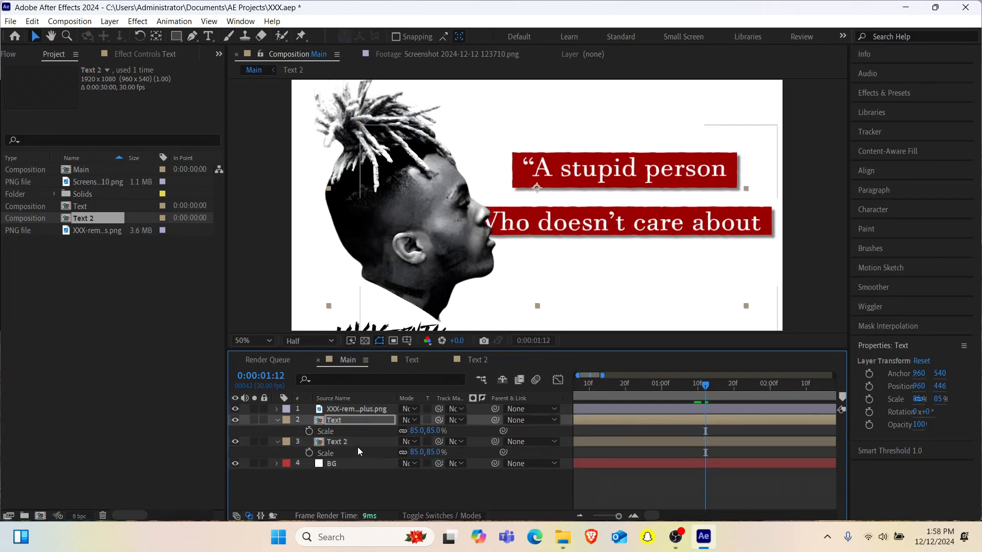
click(357, 446)
key(Up)
key(Up)
key(Up)
key(Up)
key(Up)
key(Up)
key(Up)
key(Up)
key(Up)
key(Up)
key(Up)
key(Up)
key(Up)
key(Up)
key(Up)
key(Up)
key(Up)
key(Up)
key(Up)
key(Up)
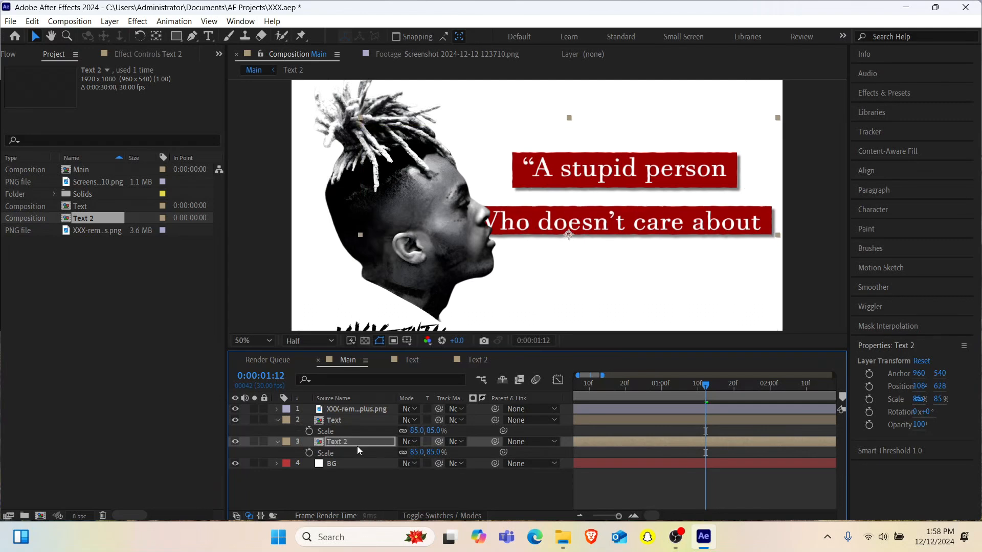
key(Up)
key(Up)
key(Up)
key(Up)
key(Up)
key(Up)
key(Up)
key(Up)
key(Up)
key(Up)
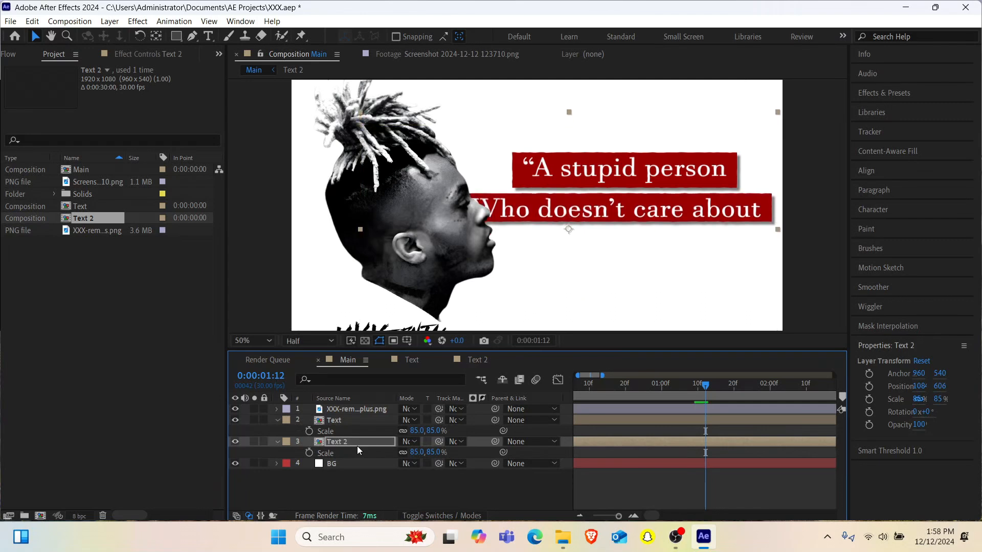
- Shift the first quote box right until its right edge lines up with the second box, nudging it slightly upward
click(340, 420)
key(Up)
key(Up)
key(Up)
key(Up)
key(Up)
key(Up)
key(Up)
key(Up)
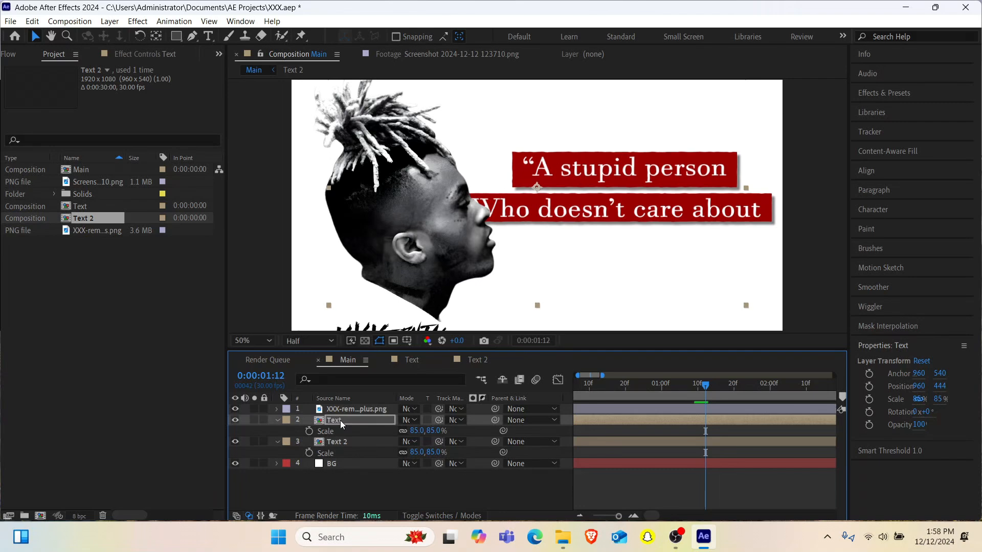
key(Down)
key(Down)
key(shift+Right)
key(shift+Right)
key(shift+Right)
key(shift+Right)
key(shift+Right)
key(shift+Right)
key(Right)
key(Right)
key(Right)
key(Right)
key(Right)
key(Right)
- Reduce the Text 2 layer's scale to 75%
click(339, 442)
key(s)
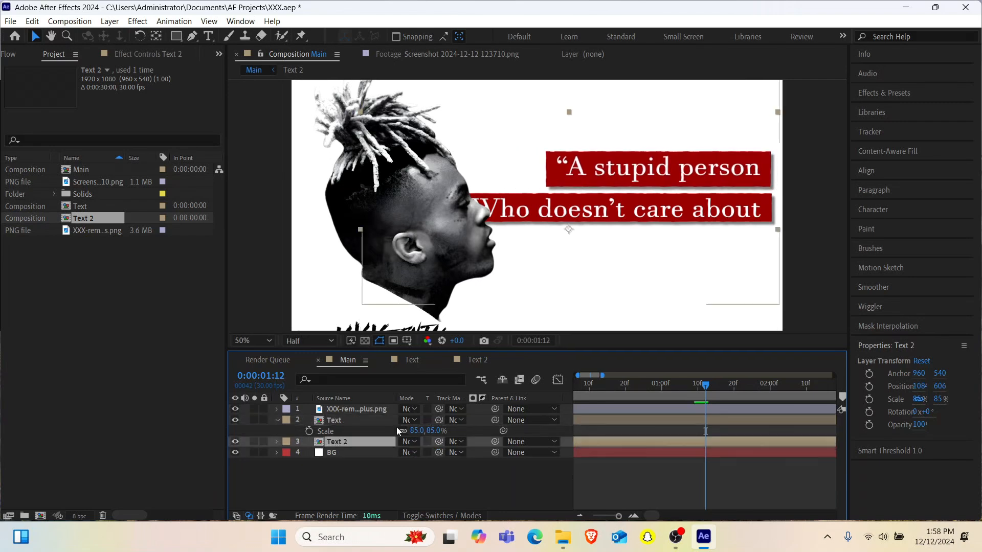
key(s)
click(416, 452)
text(8)
key(BackSpace)
text(75)
- Reposition the second quote box just beneath the first with right edges aligned, at about 1185, 580
click(354, 441)
key(shift+Right)
key(shift+Right)
key(shift+Right)
key(shift+Right)
key(shift+Right)
key(shift+Right)
key(shift+Right)
key(shift+Right)
key(shift+Right)
key(shift+Right)
key(Up)
key(Up)
key(Up)
key(Up)
key(Up)
key(Up)
key(Up)
key(Up)
key(Up)
key(Up)
key(Up)
key(Up)
key(Up)
key(Up)
key(Up)
key(Up)
key(Up)
key(Up)
key(Up)
key(Up)
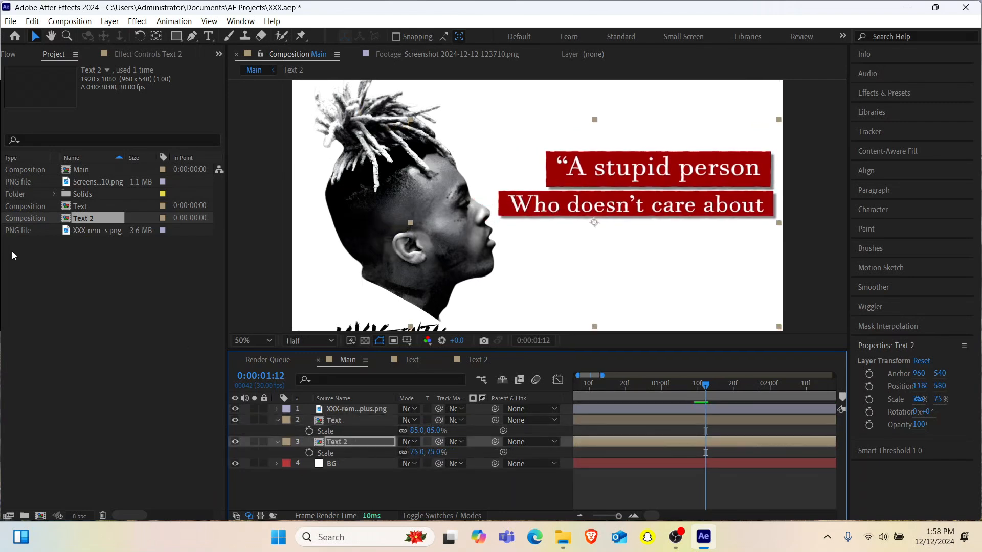
- Scrub the Main timeline to 0:00:00:28 and collapse the Text layer's Scale property
click(618, 387)
drag(618, 390, 679, 398)
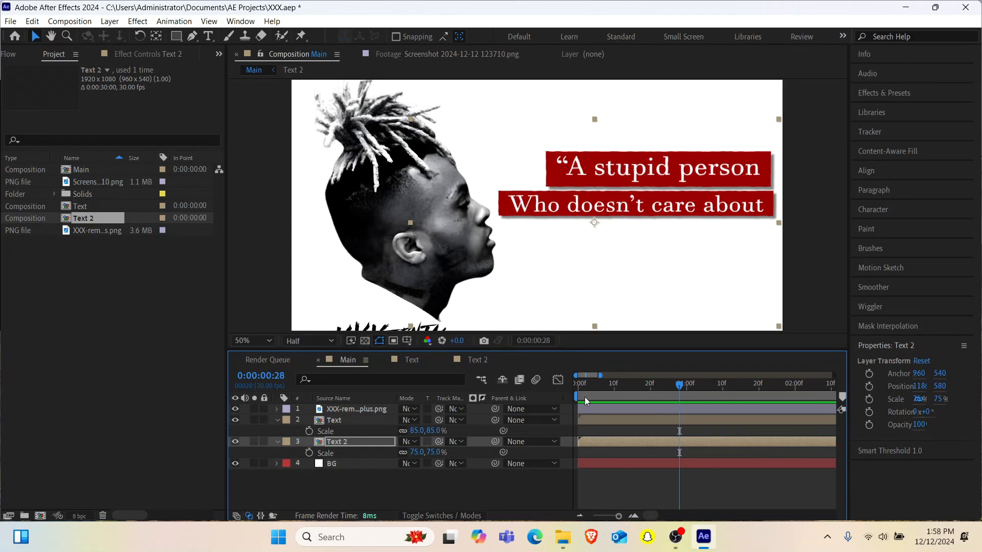
click(277, 419)
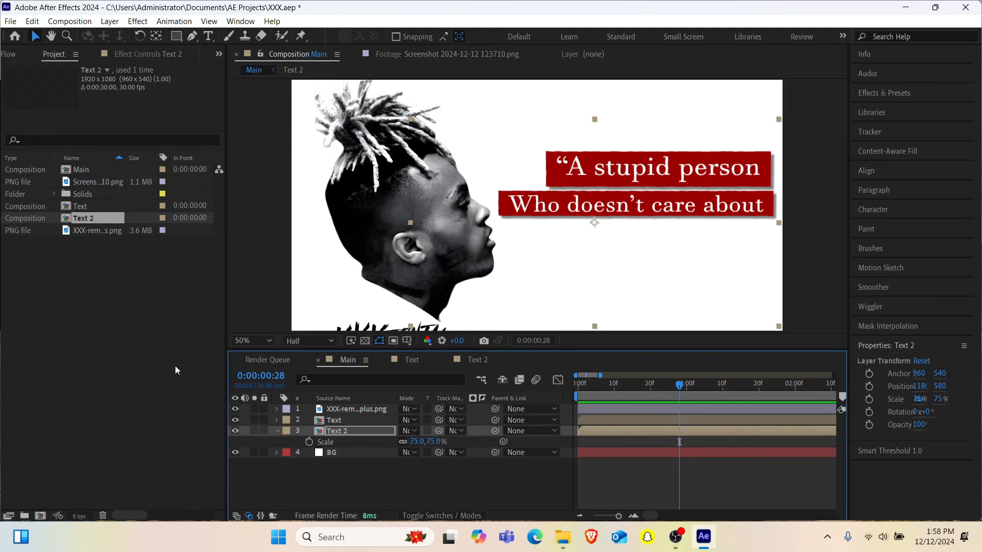
- Duplicate the Text 2 composition in the project and place the copy below the Text 2 layer in Main
click(83, 217)
key(ctrl+d)
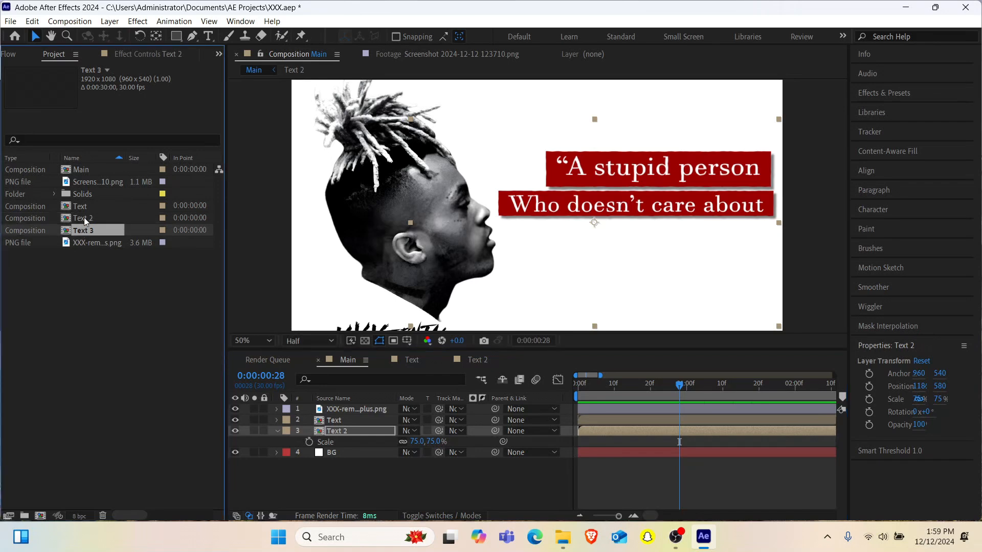
drag(85, 231, 363, 437)
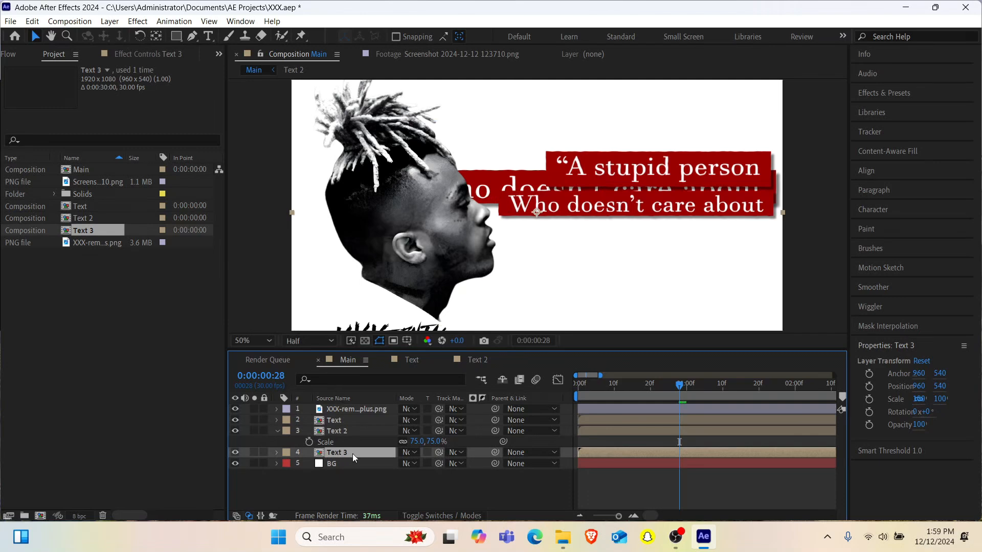
- Move the Text 3 layer straight down below the second quote box, to position 960, 736
key(Down)
key(Down)
key(Down)
key(Down)
key(Down)
key(Down)
key(Down)
key(Down)
key(Down)
key(Down)
key(Down)
key(Down)
key(Down)
key(Down)
key(Down)
key(Down)
key(Down)
key(Down)
key(Down)
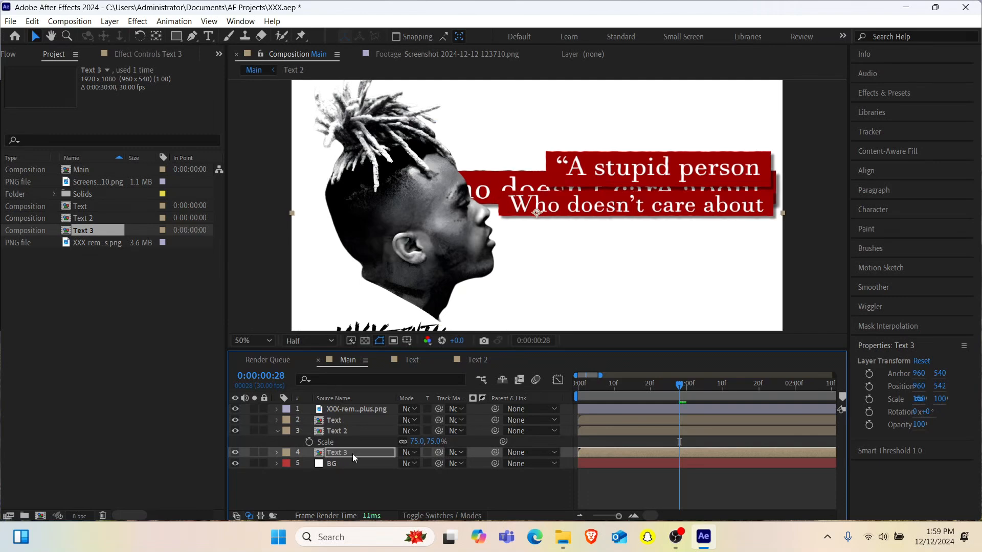
key(Down)
key(Down)
key(Down)
key(Down)
key(Down)
key(Down)
key(Down)
key(Down)
key(Down)
key(Down)
key(Down)
key(Down)
key(Down)
key(Down)
key(Down)
key(Down)
key(Down)
key(Down)
key(Down)
key(Down)
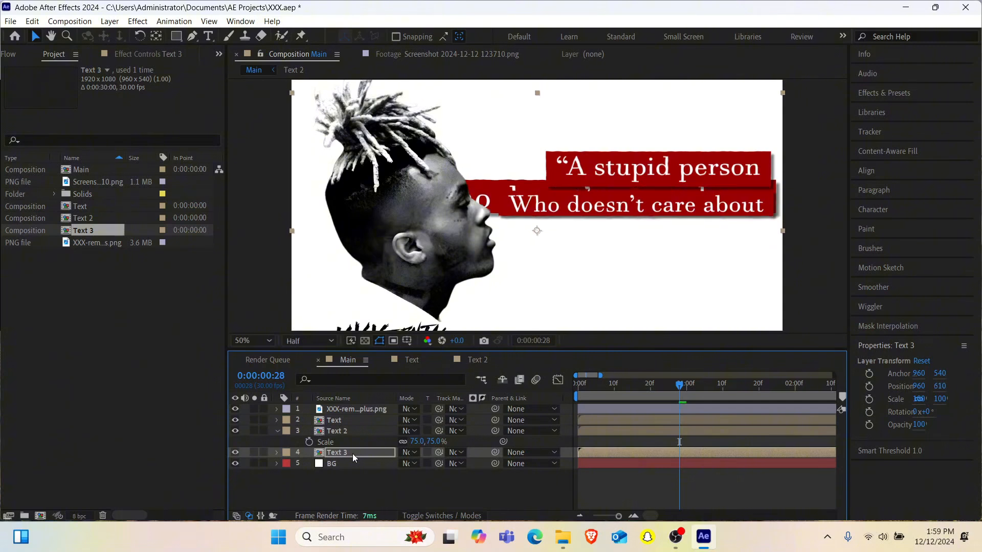
key(Down)
key(Down)
key(Down)
key(Down)
key(Down)
key(Down)
key(Down)
key(Down)
key(Down)
key(Down)
key(Down)
key(Down)
key(Down)
key(Down)
key(Down)
key(Down)
key(Down)
key(Down)
key(Down)
key(Down)
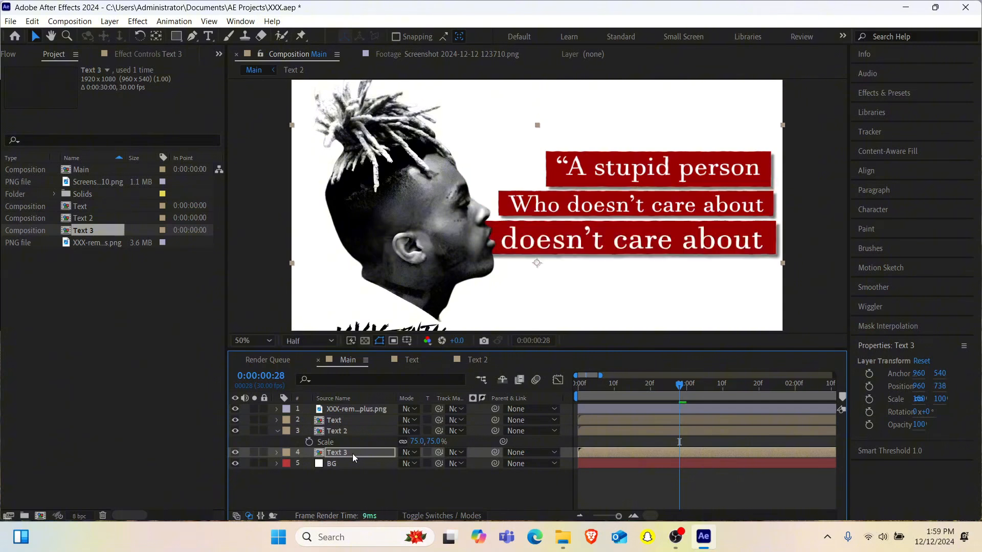
key(Up)
key(Up)
key(Up)
key(Up)
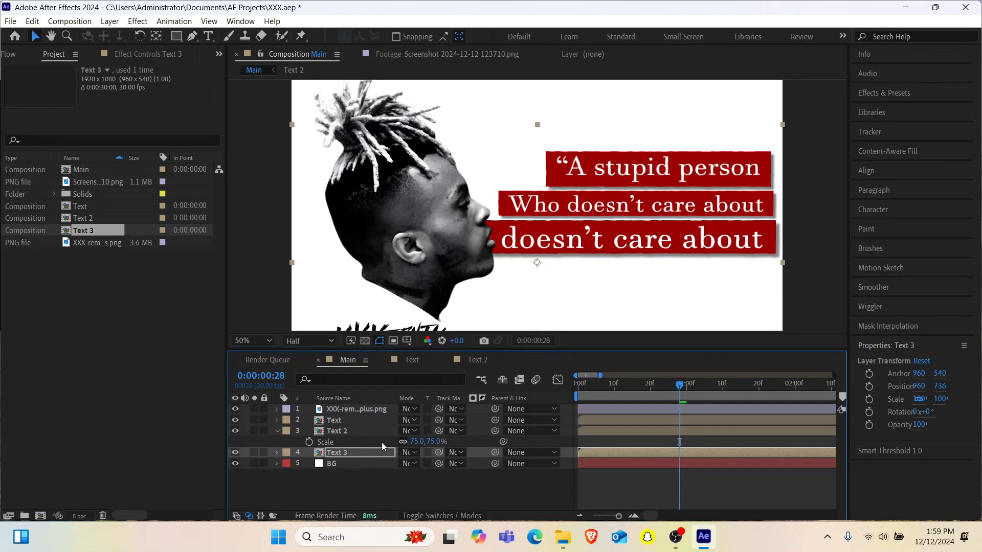
- Reduce the Text 3 layer's scale to 75%
key(s)
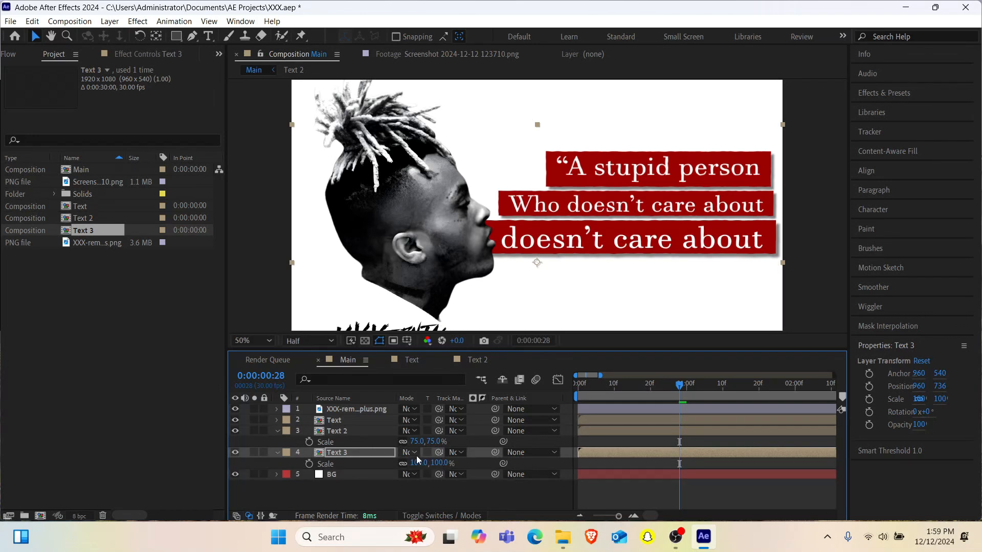
click(418, 462)
text(74)
key(Return)
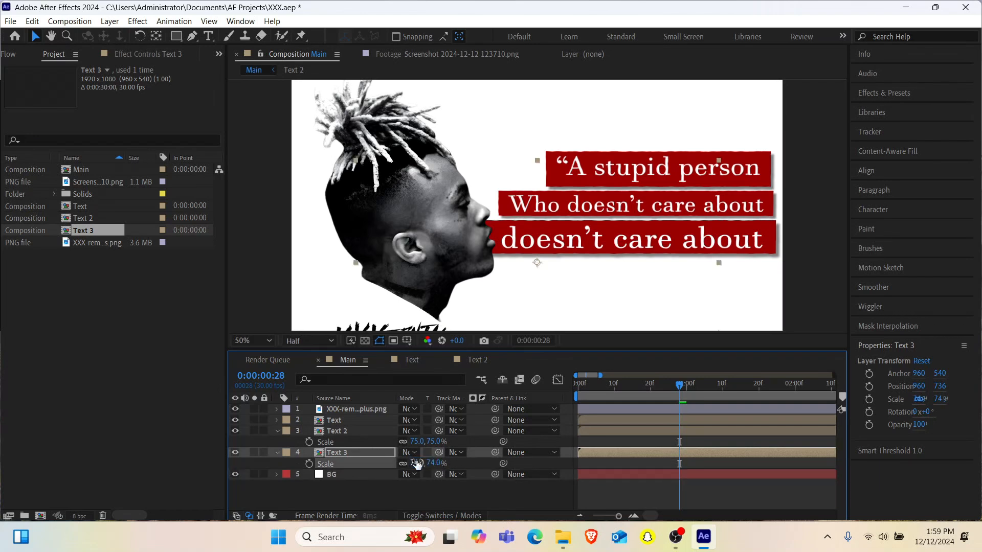
click(417, 462)
text(75)
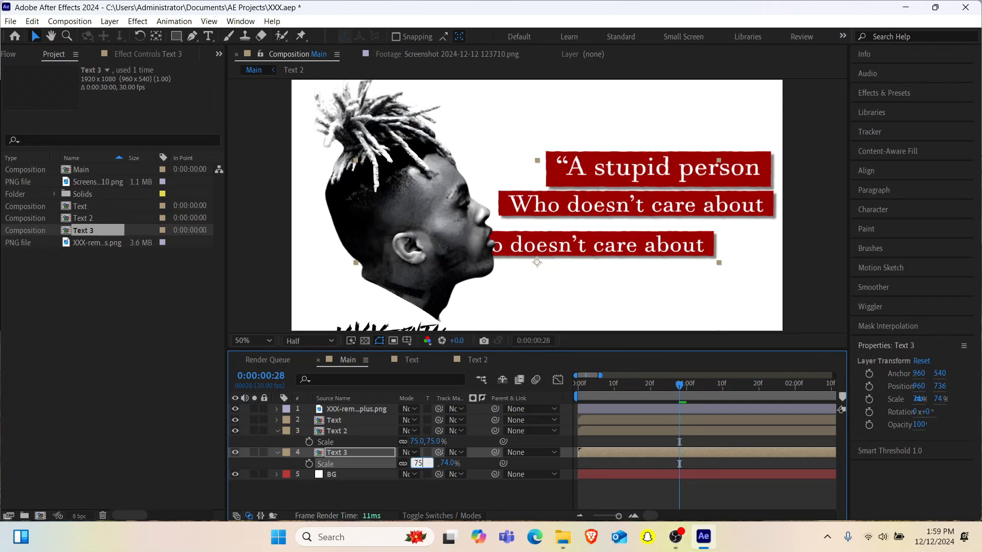
key(Return)
- Nudge the third quote box up to Y 708 and right until its right edge aligns with the second box
click(351, 452)
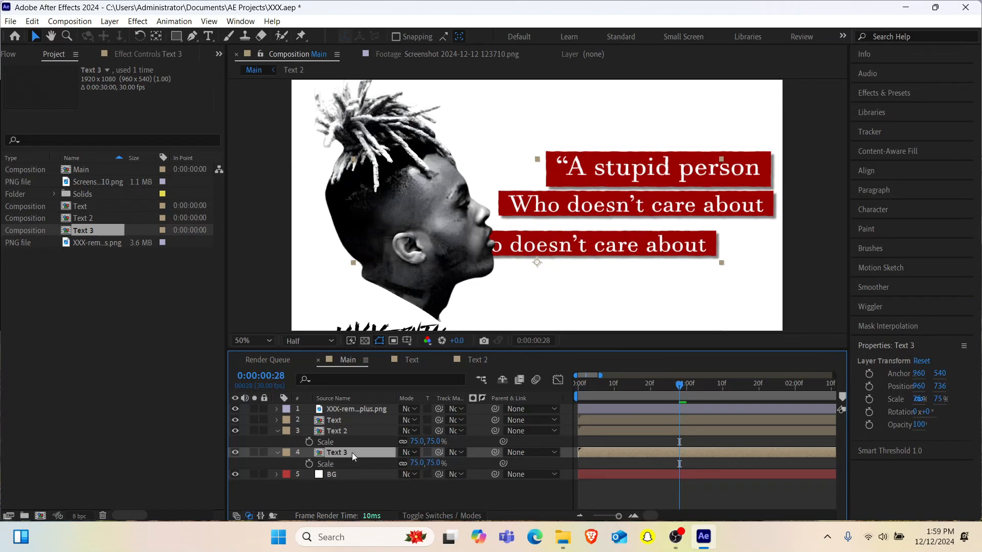
key(Up)
key(Up)
key(Up)
key(Up)
key(Up)
key(Up)
key(Up)
key(Up)
key(Up)
key(Up)
key(Up)
key(Up)
key(Up)
key(Up)
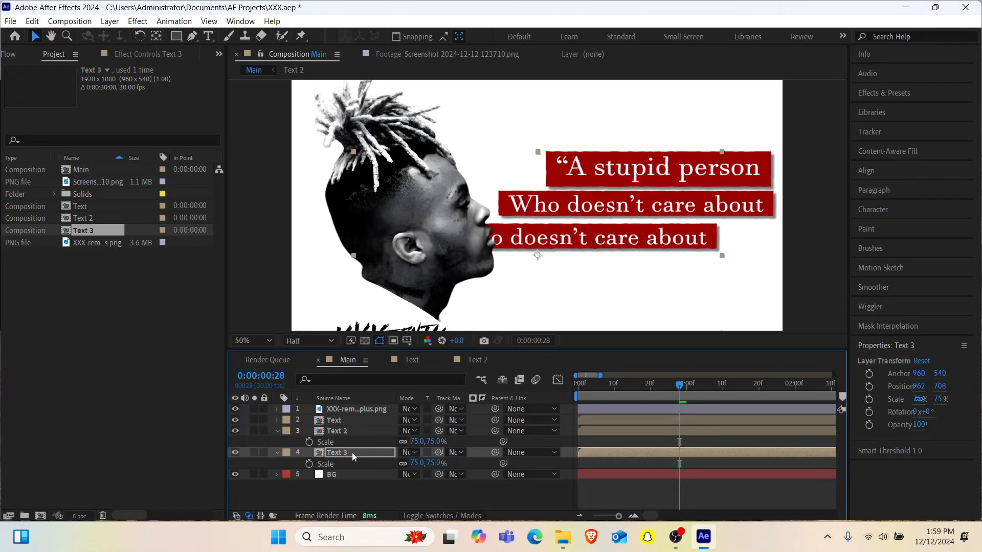
key(Right)
key(Right)
key(Right)
key(Right)
key(Right)
key(Right)
key(Right)
key(Right)
key(Right)
key(Right)
key(Right)
key(Right)
key(Right)
key(Right)
key(Right)
key(Right)
key(Right)
key(Right)
key(Right)
key(Right)
key(Right)
key(Right)
key(Right)
key(Right)
key(Right)
key(Right)
key(Right)
key(Right)
key(Right)
key(Right)
key(Right)
key(Right)
key(Right)
key(Right)
key(Right)
key(Right)
key(Right)
key(Right)
key(Right)
key(Right)
key(Right)
key(Right)
key(Right)
key(Right)
key(Right)
key(Right)
key(Right)
key(Right)
key(Right)
key(Right)
key(Right)
key(Right)
key(Right)
key(Right)
key(Right)
key(Right)
key(Right)
key(Right)
key(Right)
key(Right)
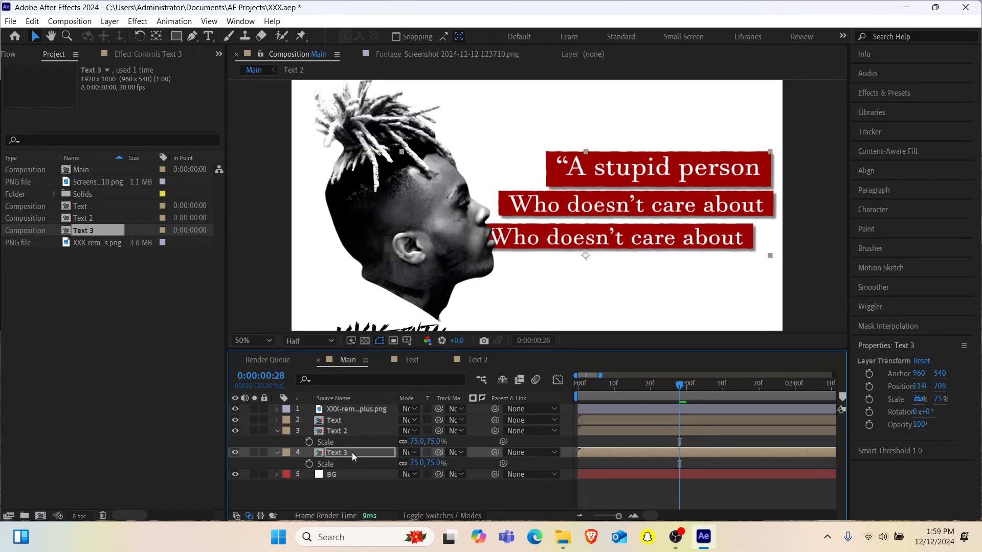
key(Right)
key(Right)
key(Right)
key(Right)
key(Right)
key(Right)
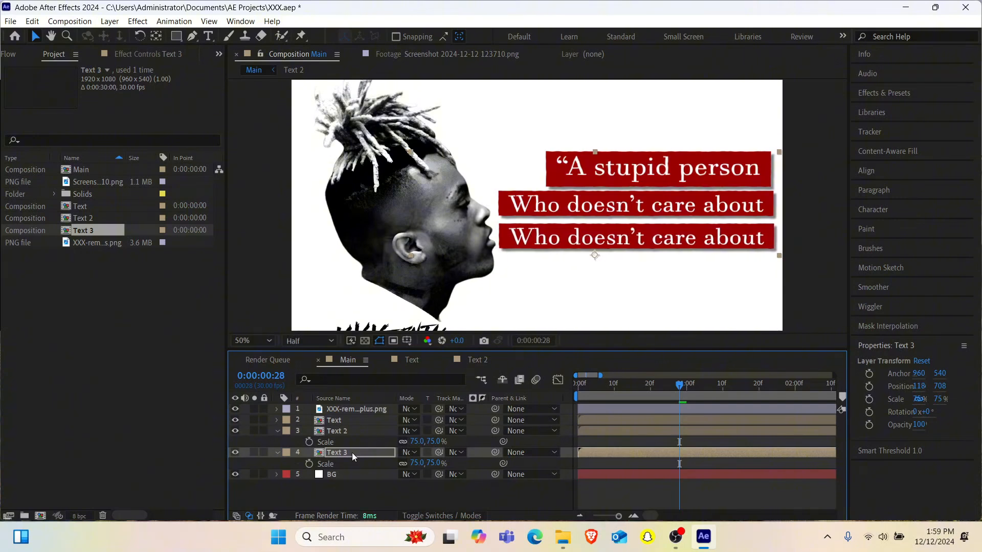
- Check the third line in the reference screenshot and replace the Text 3 composition's text with "thier life enough to try"
click(443, 55)
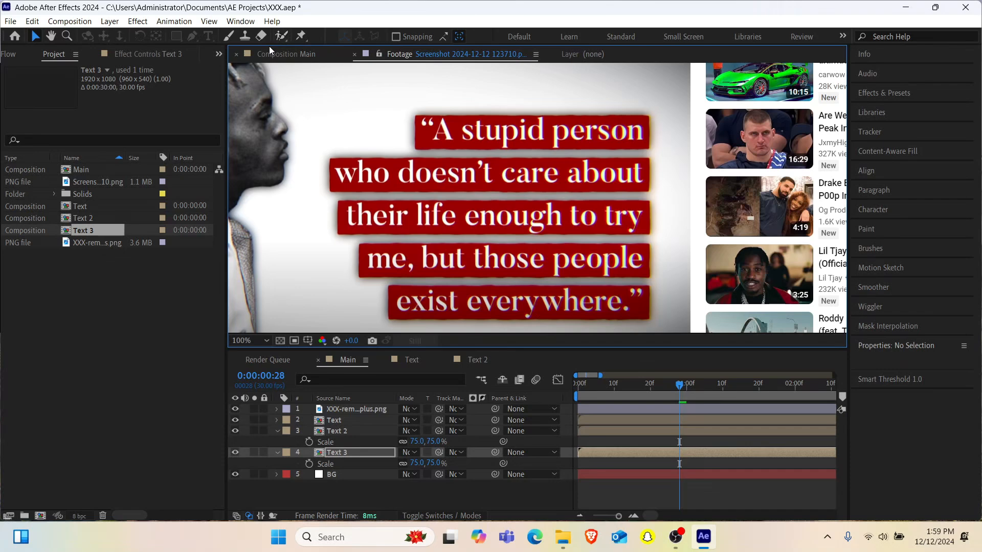
click(285, 54)
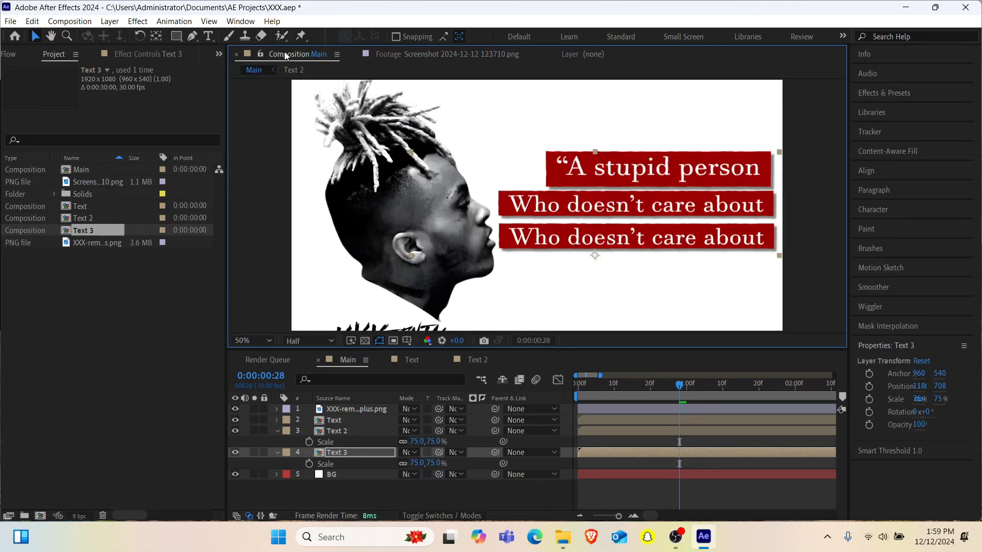
double_click(338, 454)
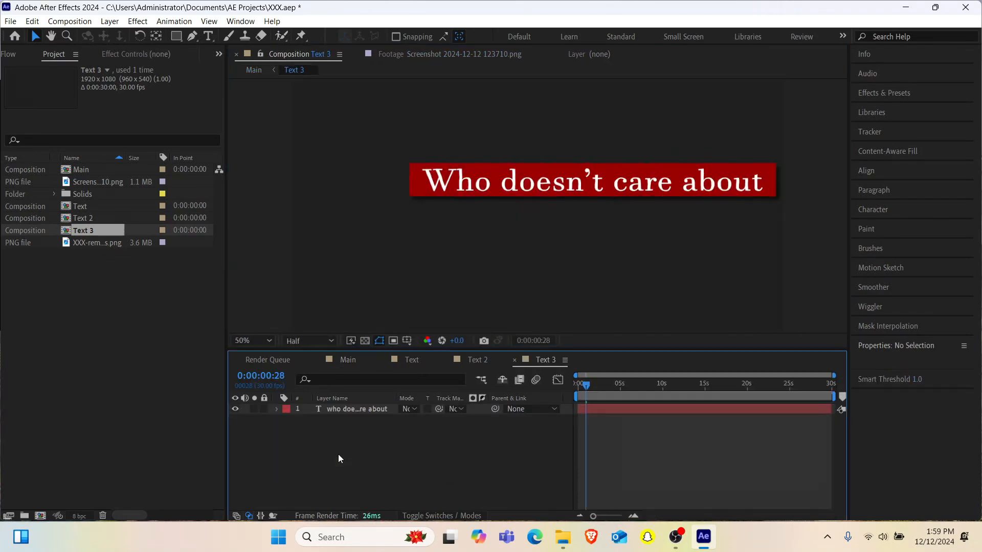
double_click(345, 405)
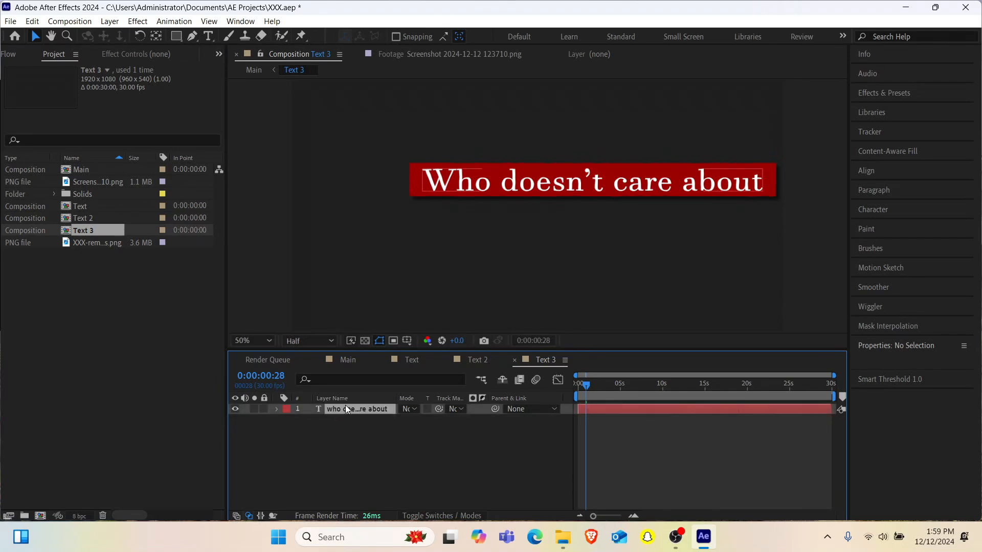
text(thi)
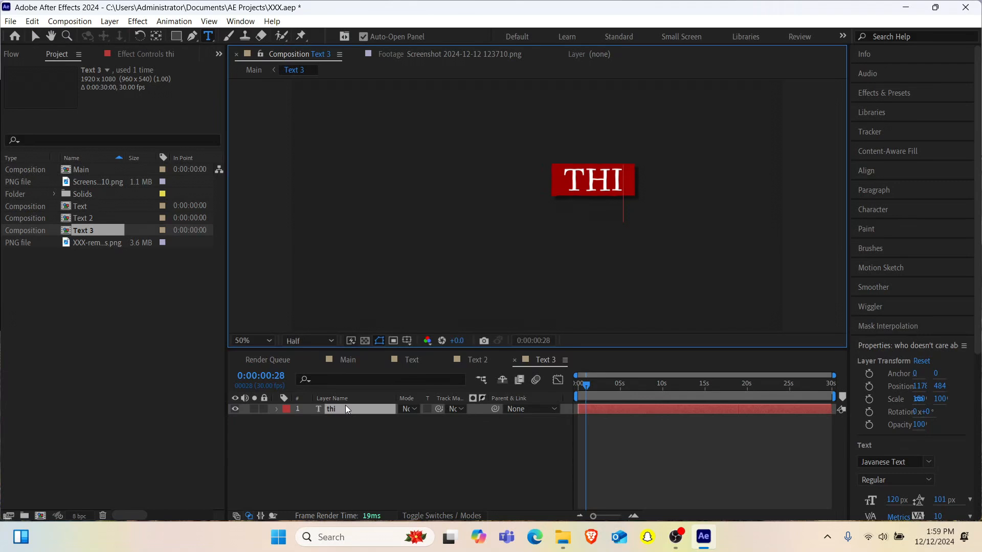
text(er life e)
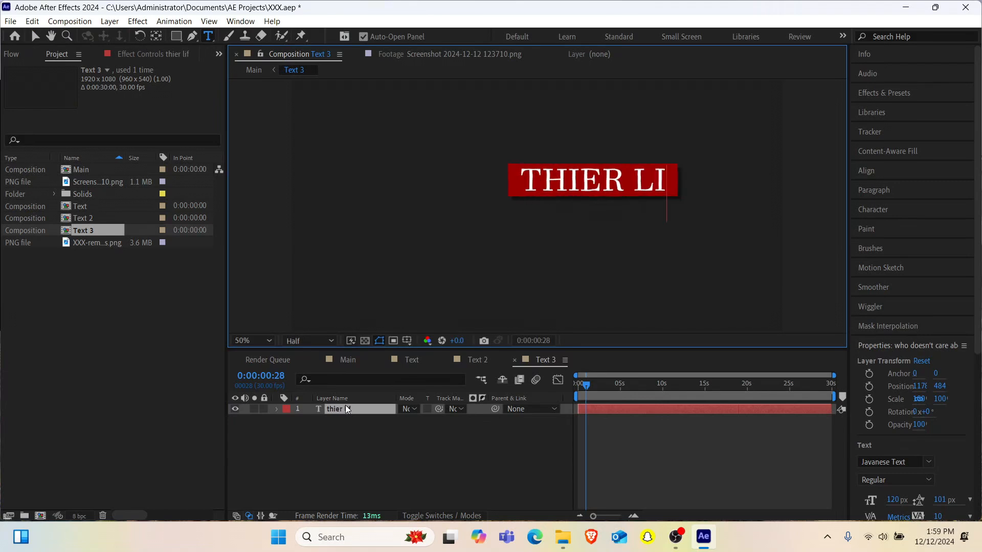
text(nogh)
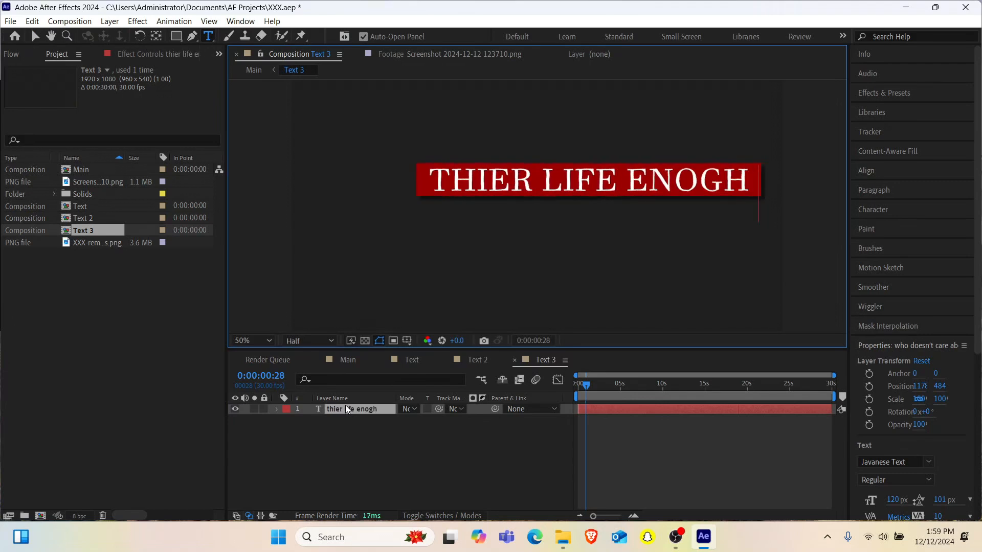
key(BackSpace)
key(BackSpace)
text(ugh)
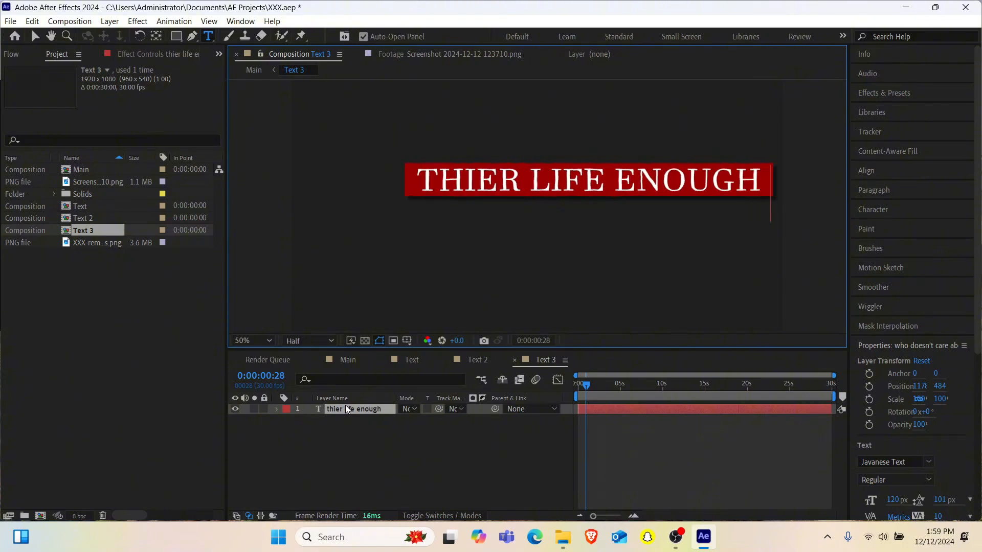
text( to try)
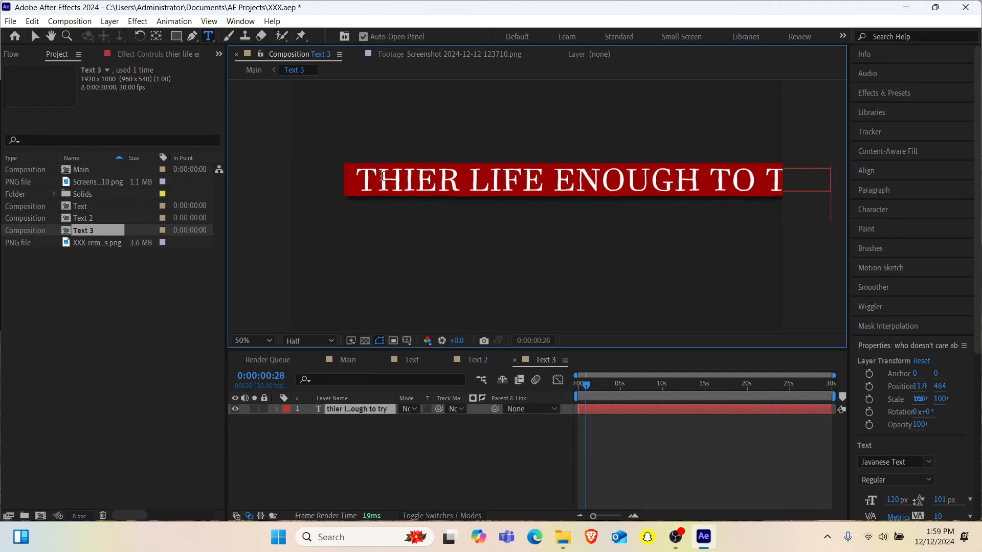
- Turn off All Caps for everything after the initial T in the third line and compare it with the reference screenshot
drag(383, 177, 854, 154)
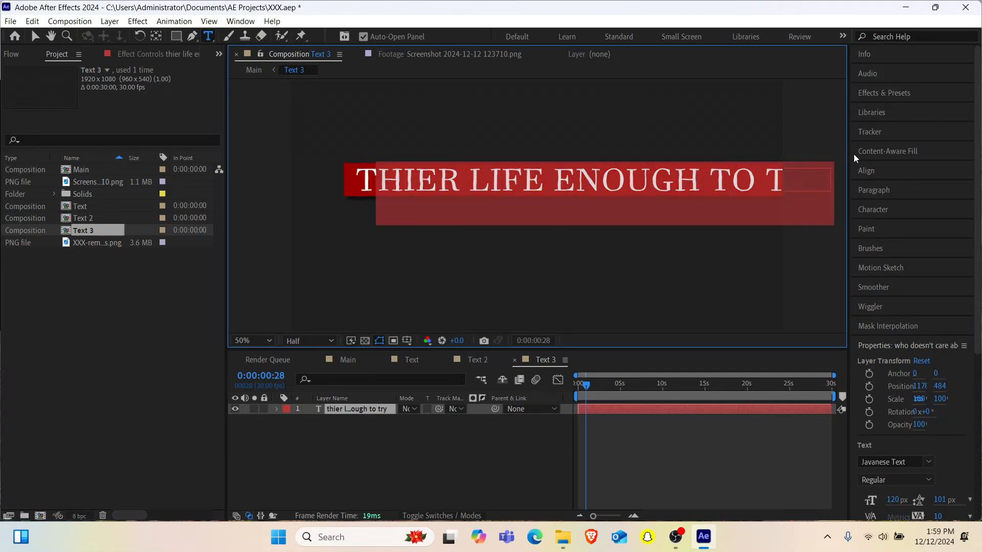
key(ctrl+shift+k)
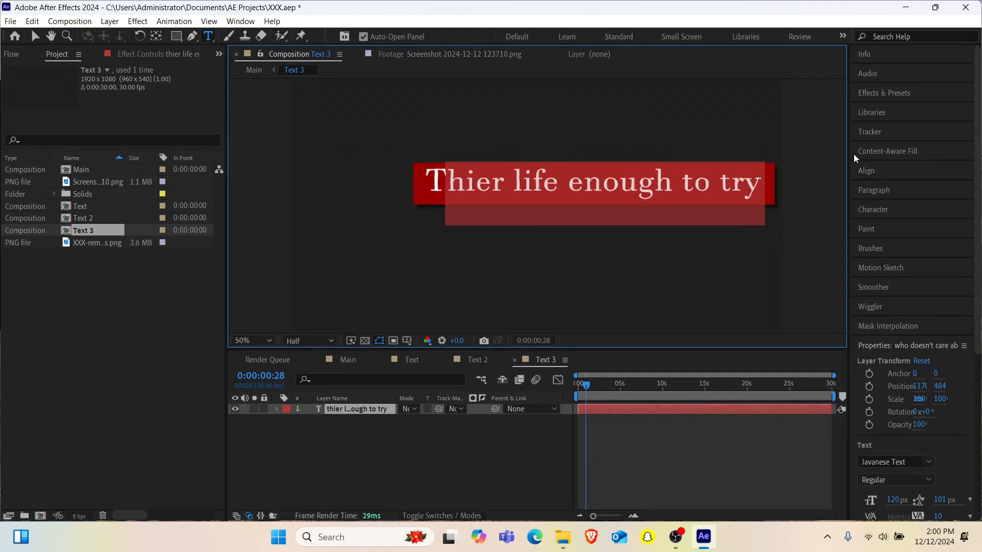
click(449, 53)
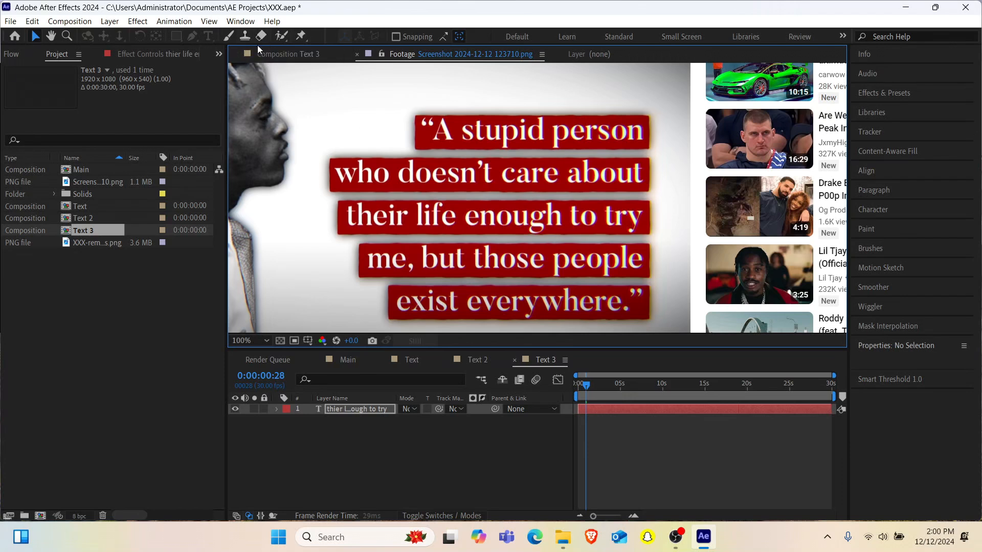
click(278, 54)
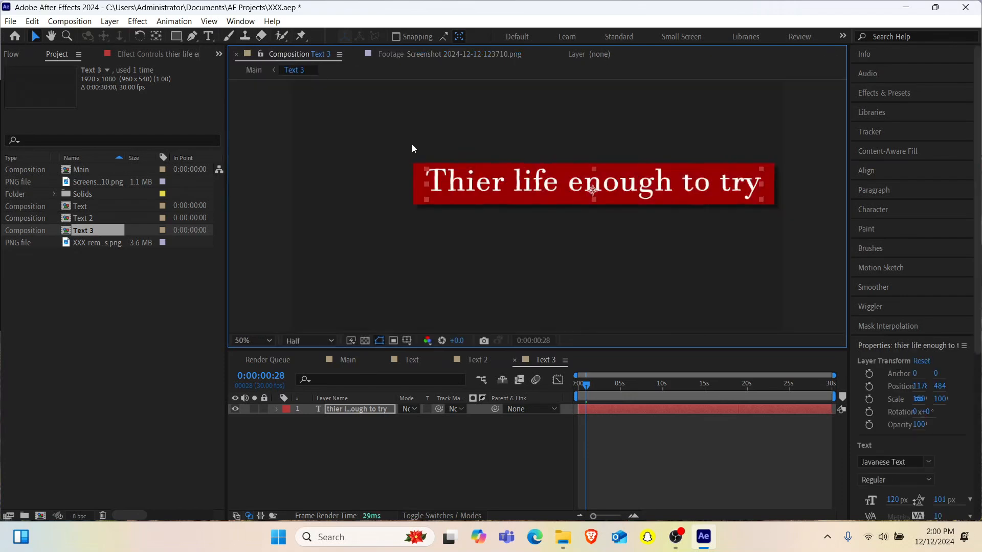
- Change the third line's initial T to lowercase and recheck it against the reference screenshot
click(336, 409)
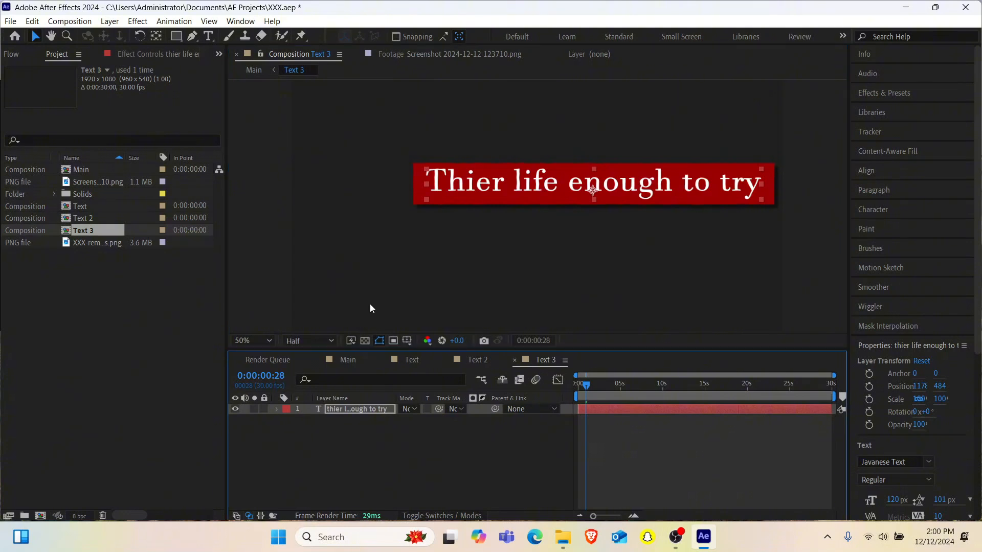
double_click(417, 181)
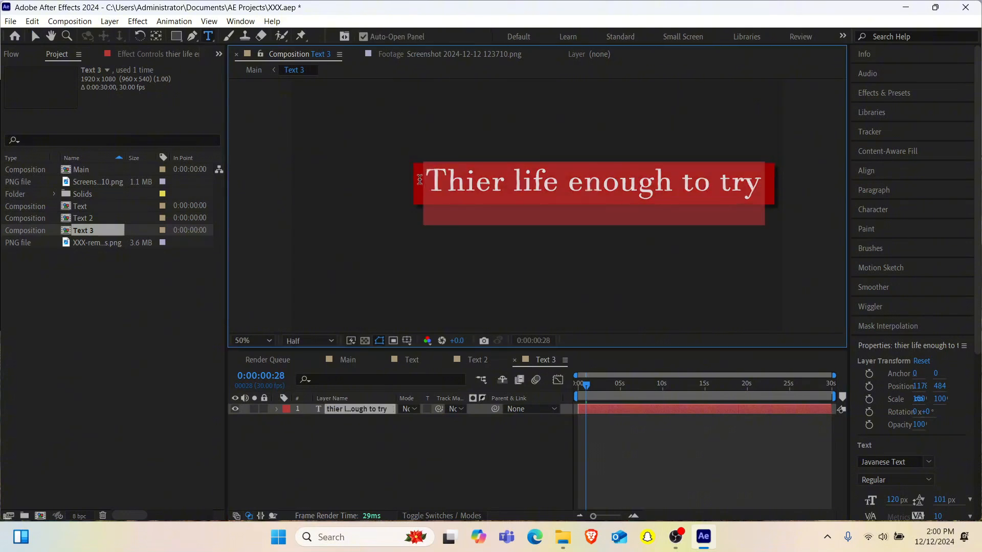
drag(418, 181, 438, 184)
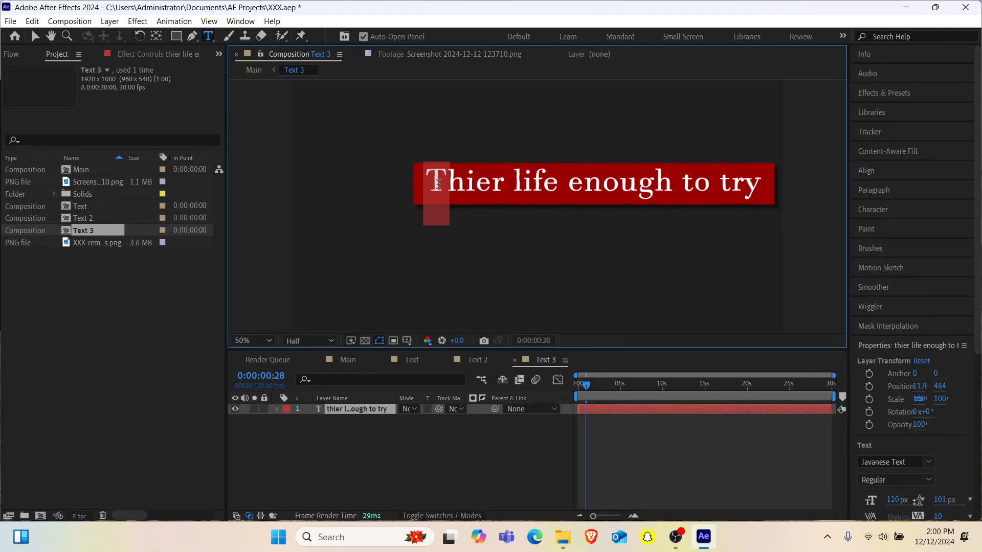
text(t)
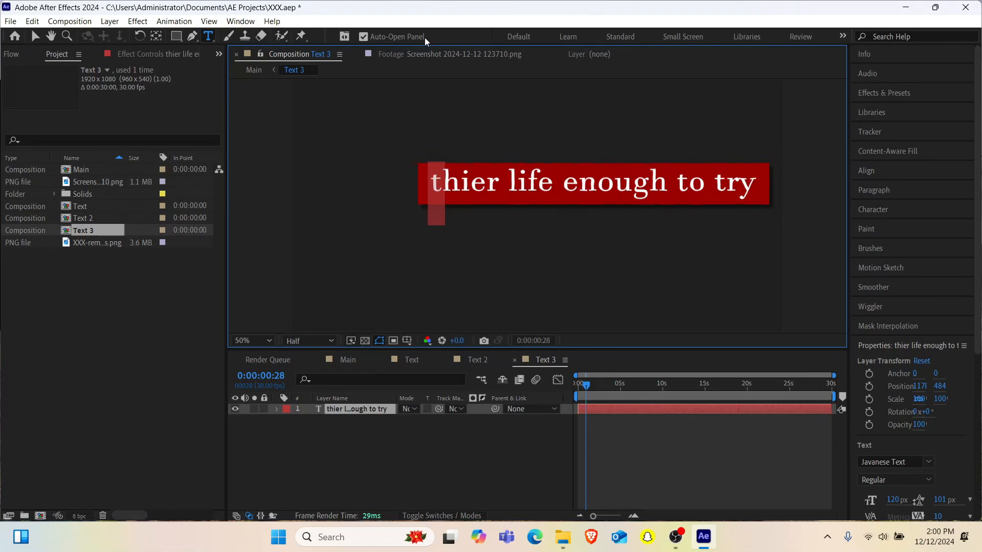
click(430, 55)
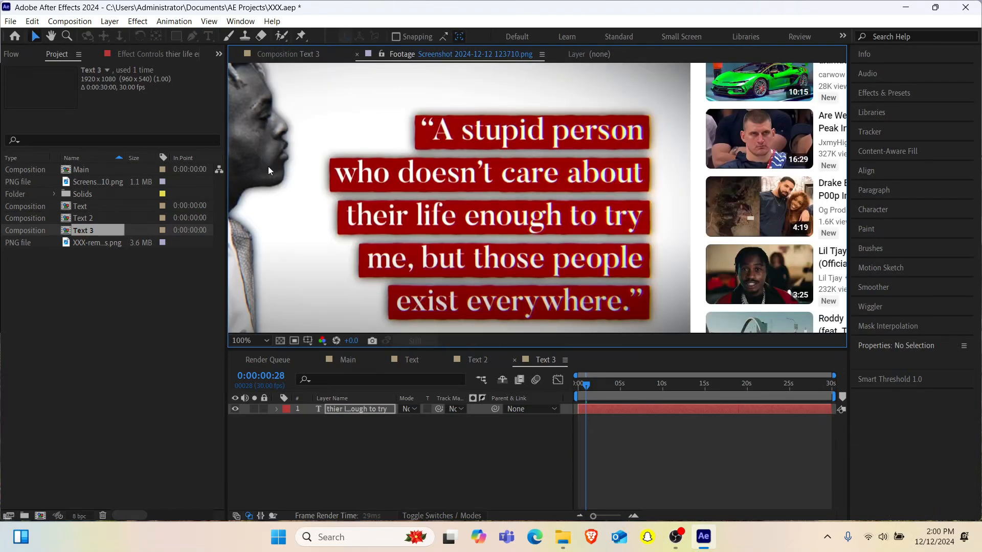
click(274, 53)
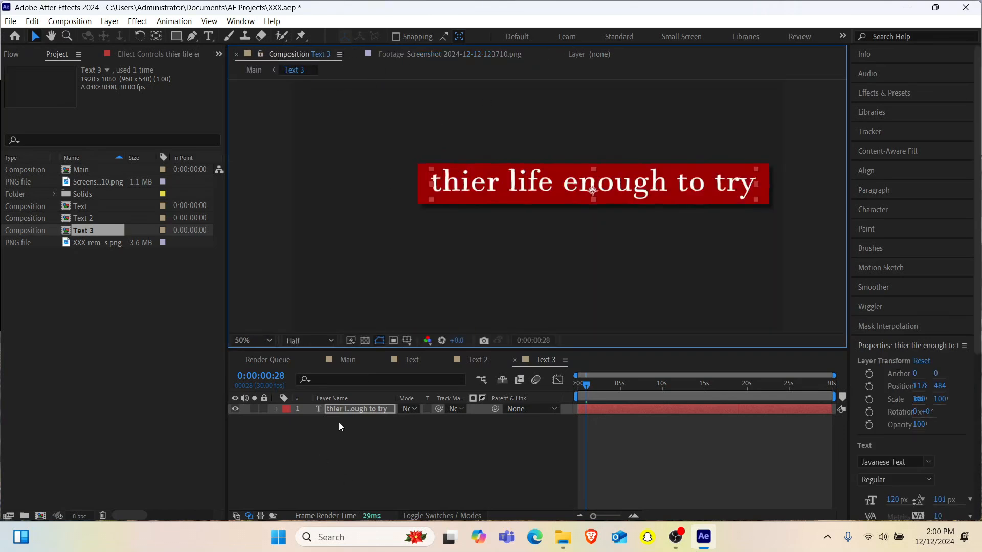
- Change the initial W to lowercase in the Text 2 composition's line and check it against the reference screenshot
click(348, 360)
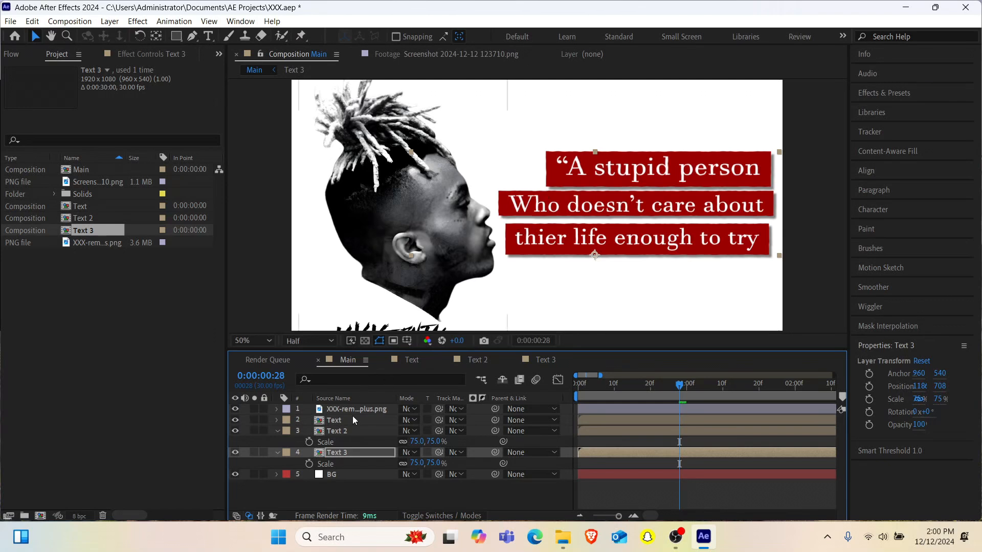
double_click(352, 435)
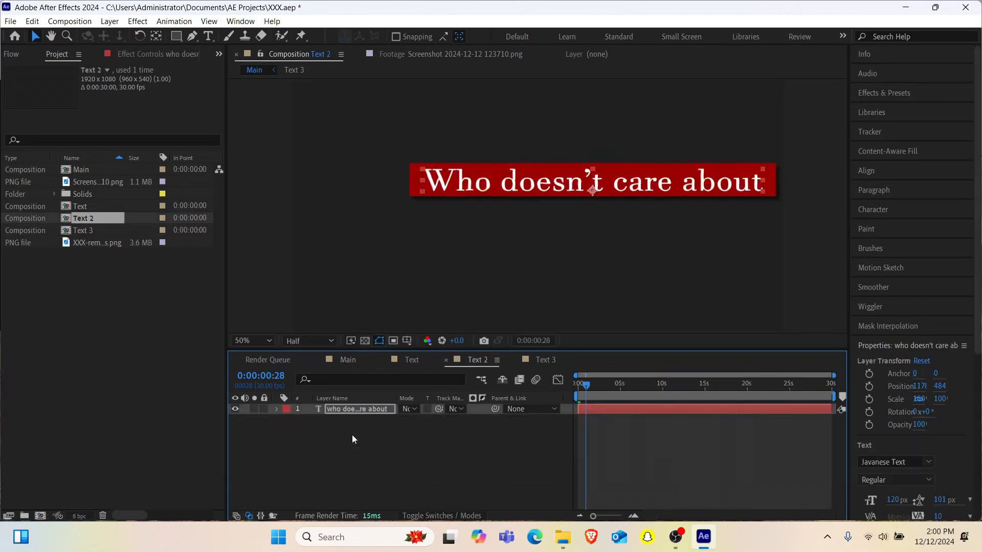
double_click(429, 177)
drag(429, 177, 450, 179)
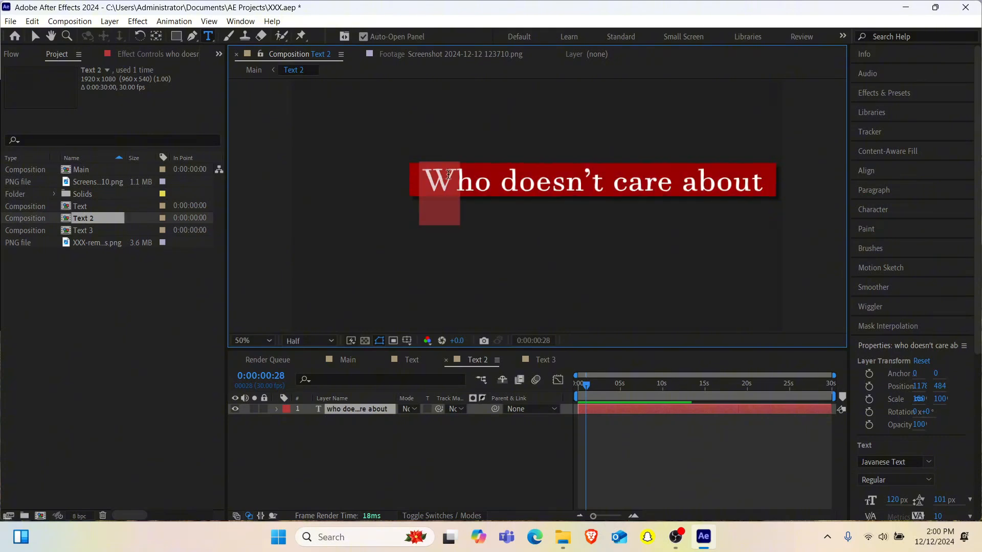
text(w)
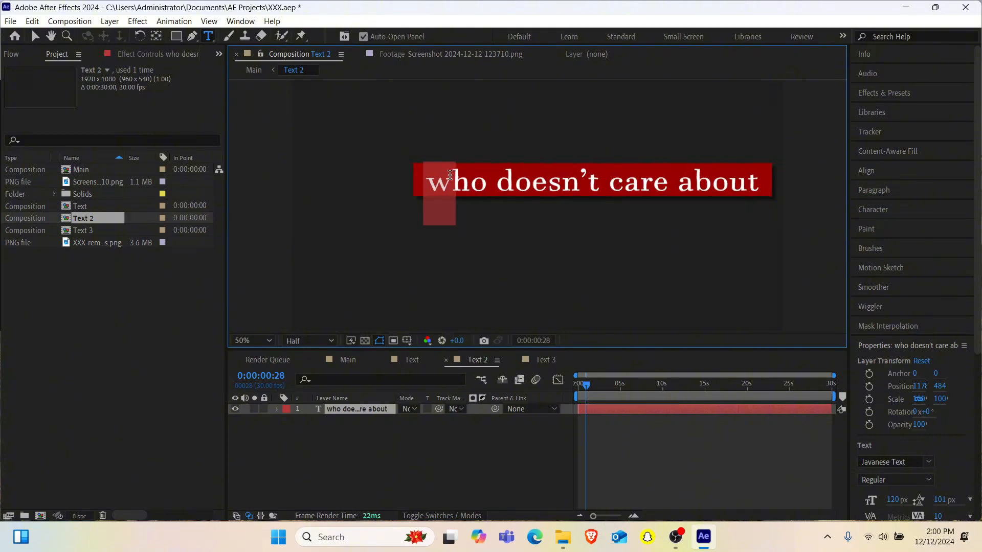
click(412, 54)
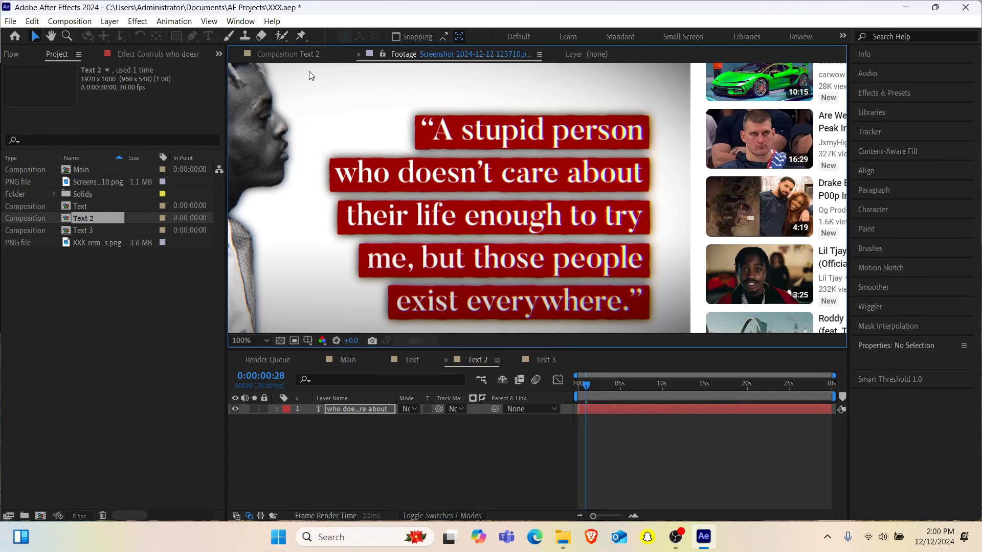
- In the Main composition, nudge the Text 3 layer right and up to Y 694 and compare the line spacing with the reference screenshot
click(351, 361)
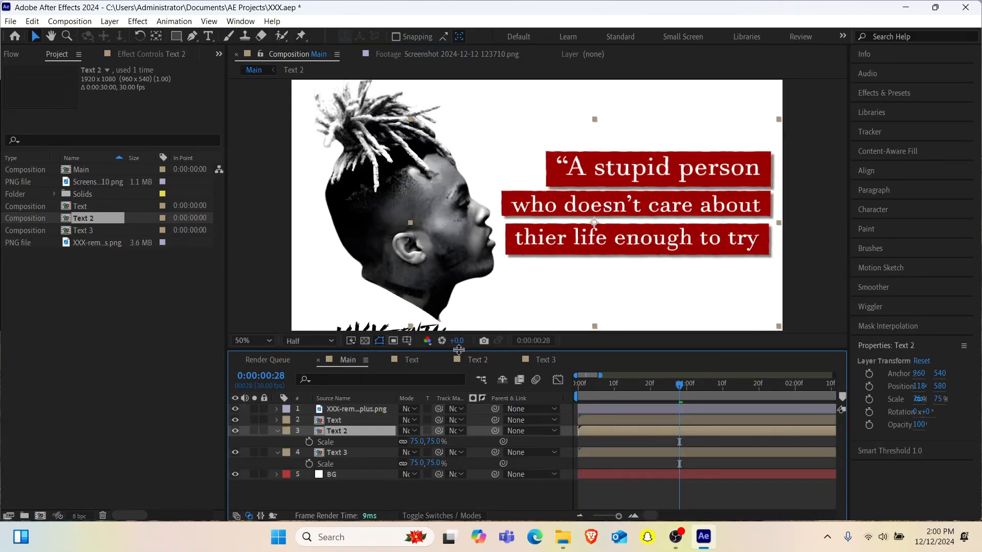
click(345, 452)
key(Up)
key(Up)
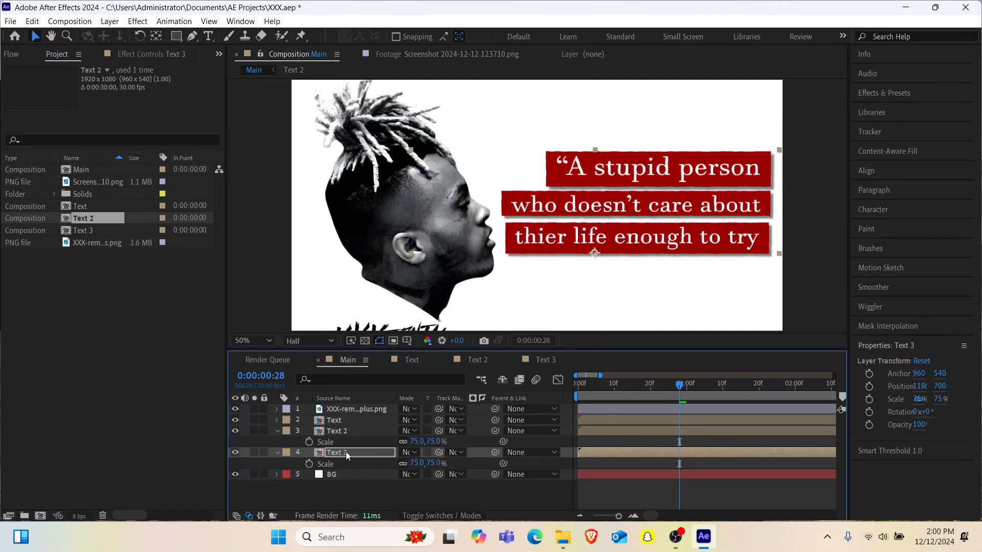
key(Right)
key(Right)
key(Right)
key(Right)
key(Right)
key(Right)
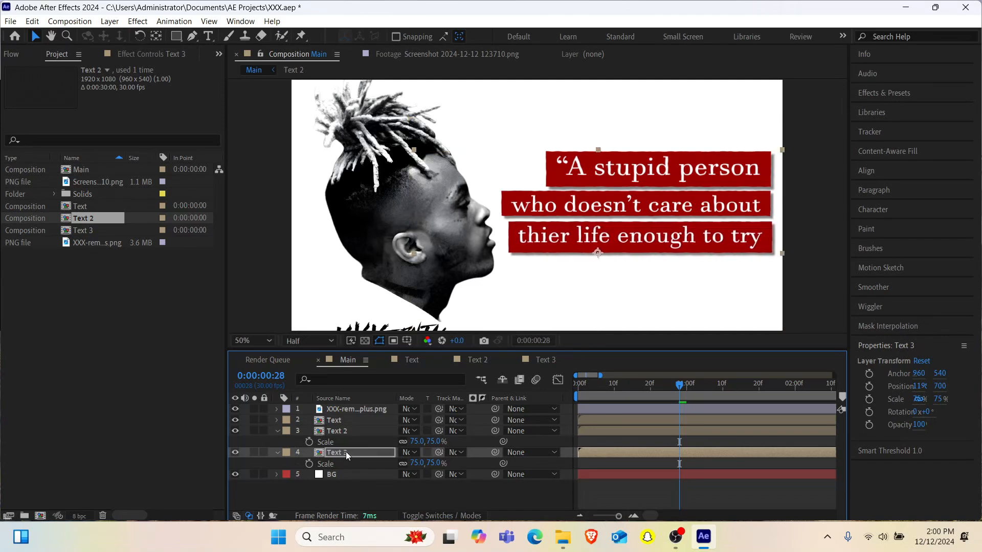
key(Up)
key(Up)
key(Up)
key(Up)
key(Up)
key(Up)
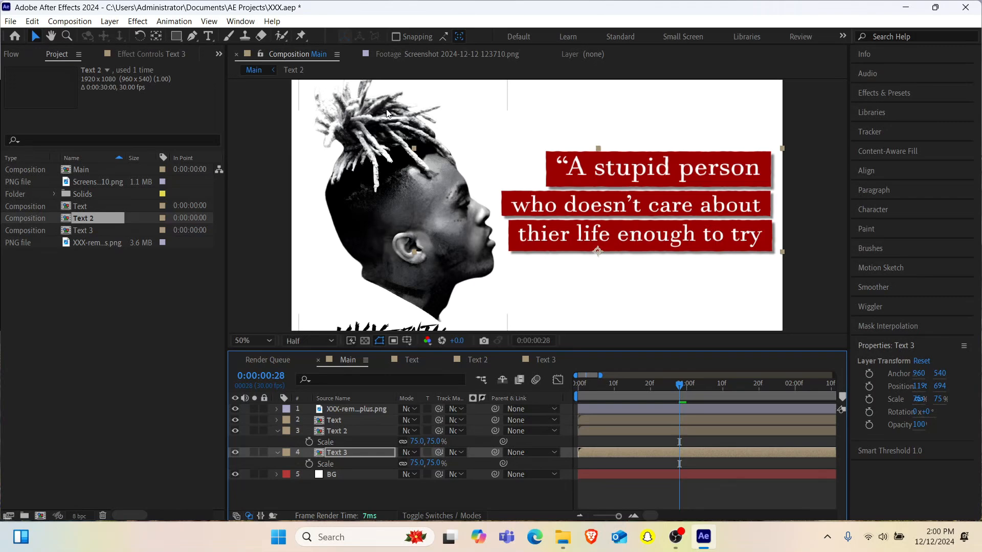
click(439, 54)
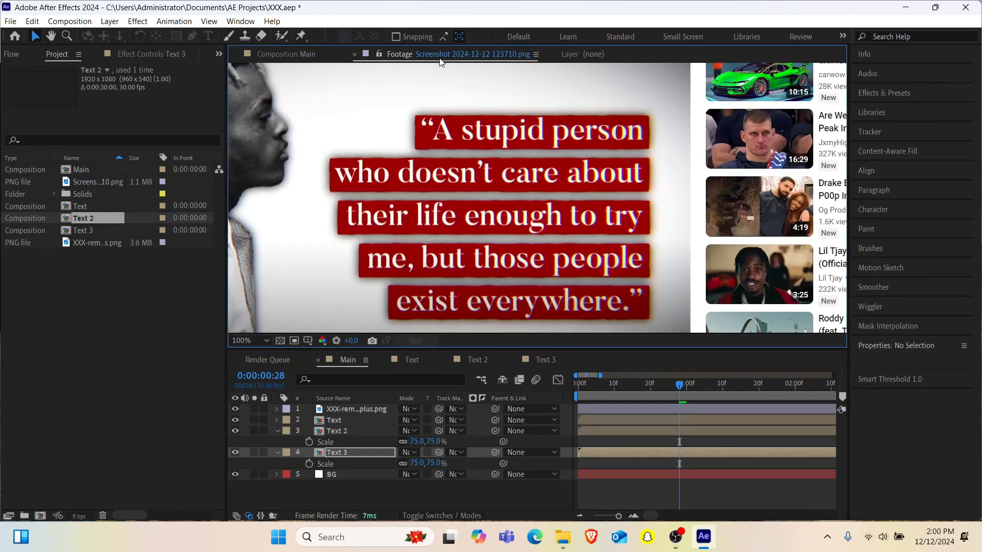
click(315, 57)
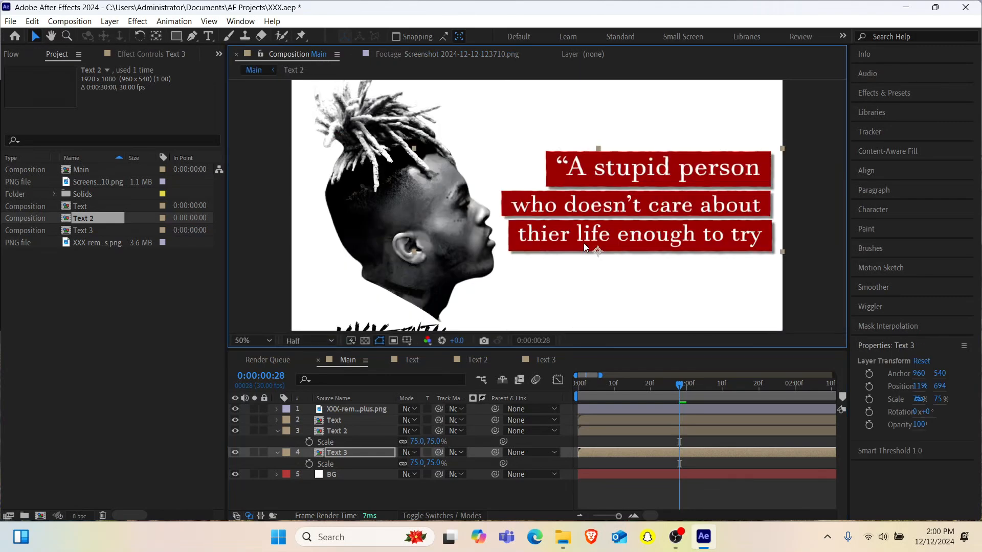
- Duplicate the Text 3 composition and add the copy to the Main composition as a layer directly above BG
key(comma)
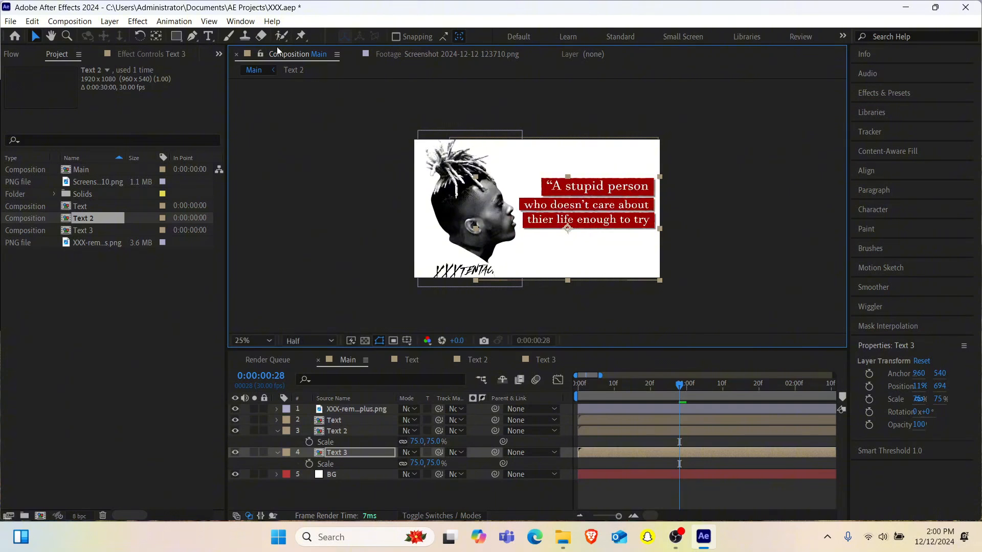
click(94, 231)
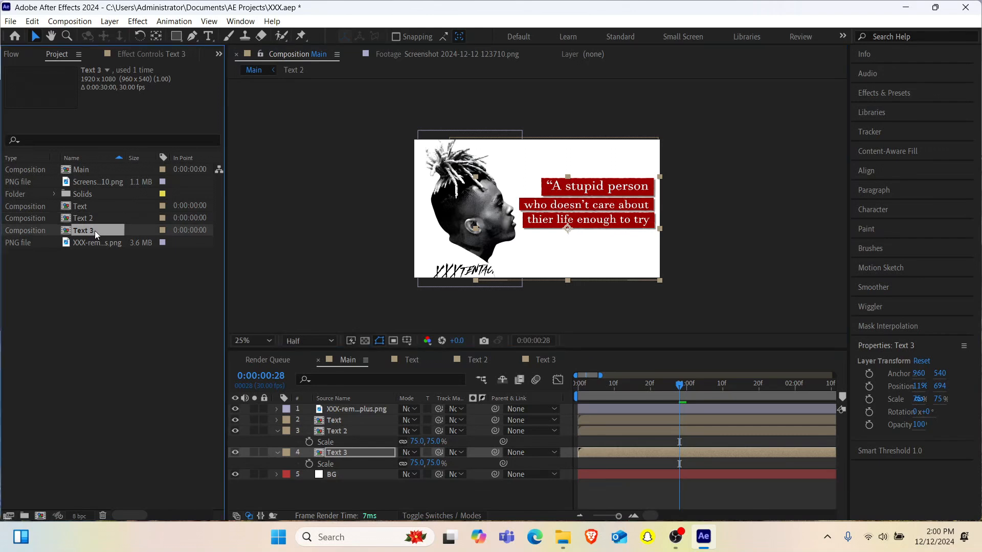
key(ctrl+d)
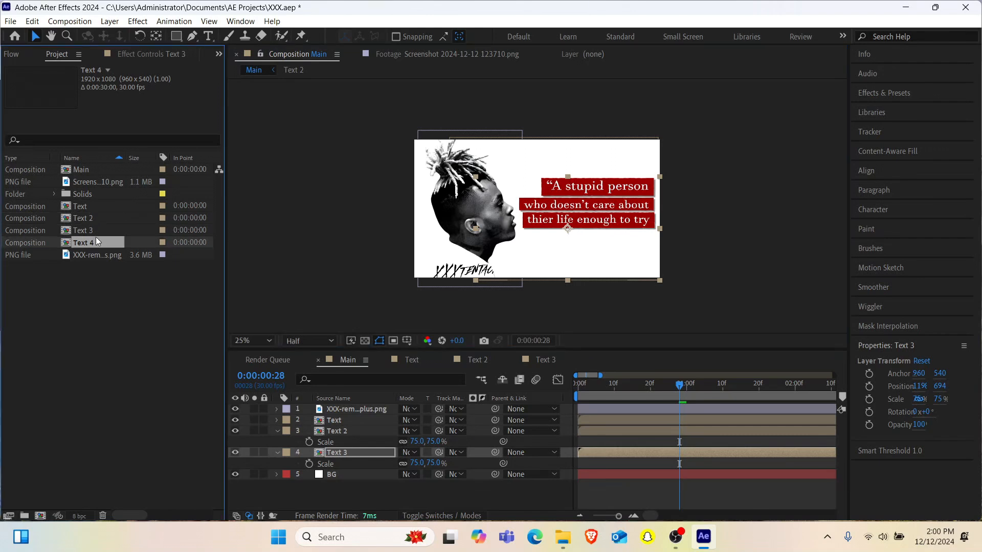
drag(95, 240, 332, 465)
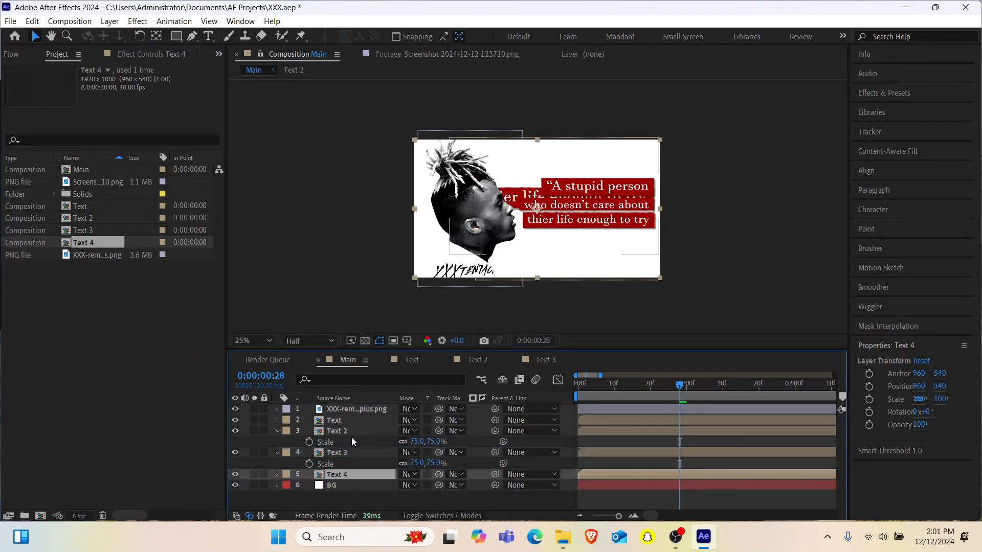
- Set the Text 4 layer's scale to 75%
key(s)
click(419, 484)
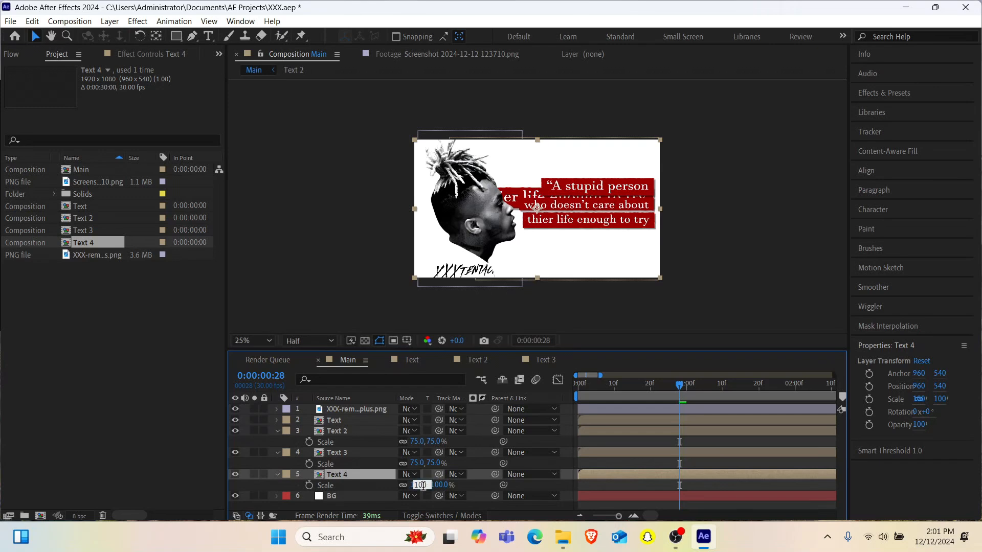
text(75)
key(Return)
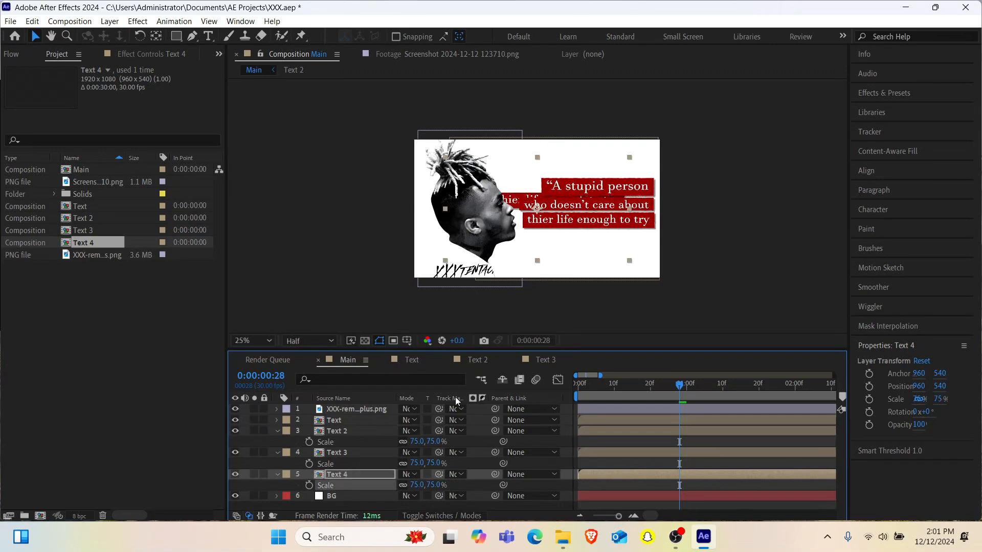
- Move the Text 4 layer down to Y 844 so its box clears the third quote line
key(Down)
key(Down)
key(Down)
key(Down)
key(Down)
key(Down)
key(Down)
key(Down)
key(Down)
key(Down)
key(Down)
key(Down)
key(Down)
key(Down)
key(Down)
key(Down)
key(Down)
key(Down)
key(Down)
key(Down)
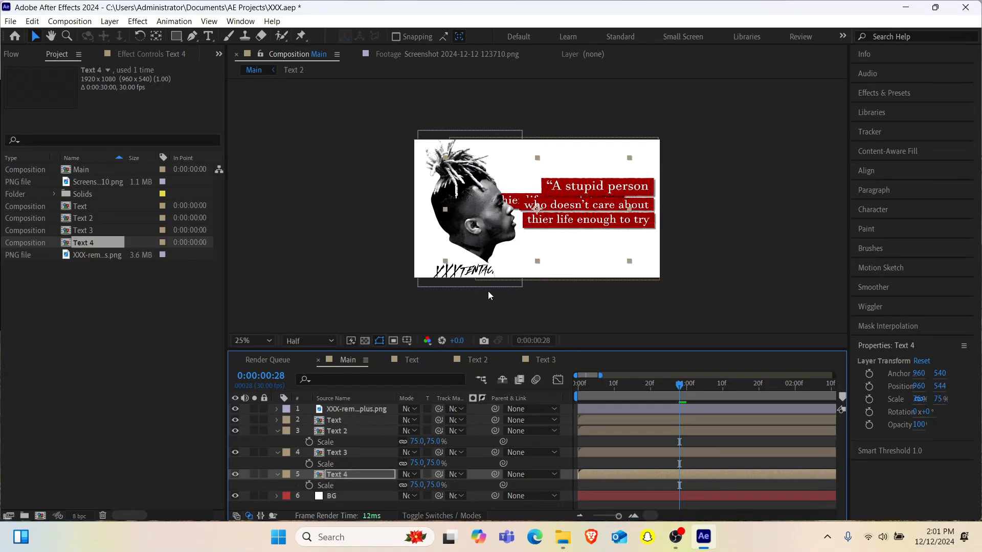
key(Down)
key(Down)
key(Down)
key(Down)
key(Down)
key(Down)
key(Down)
key(Down)
key(Down)
key(Down)
key(Down)
key(Down)
key(Down)
key(Down)
key(Down)
key(Down)
key(Down)
key(Down)
key(Down)
key(Down)
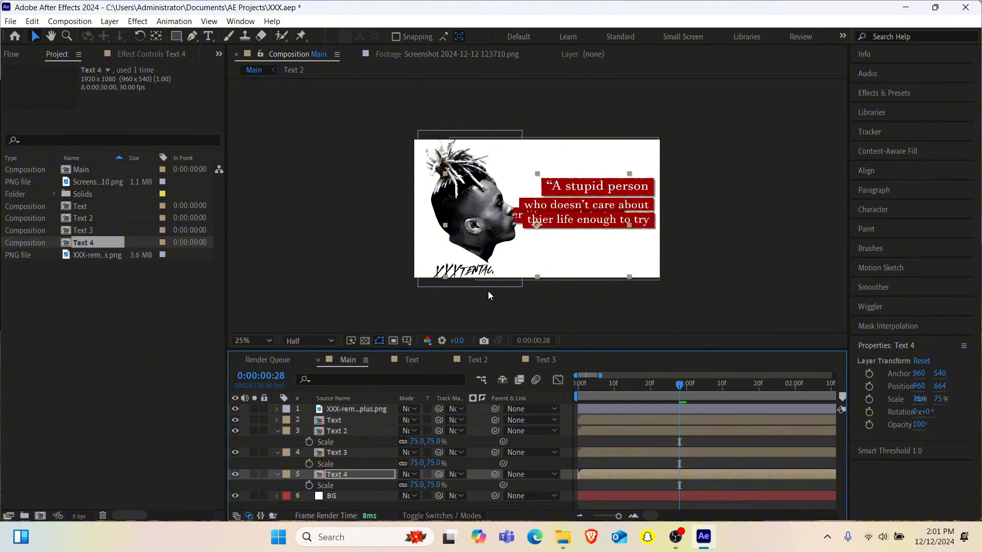
key(Right)
key(Down)
key(Down)
key(Down)
key(Down)
key(Down)
key(Down)
key(Down)
key(Down)
key(Down)
key(Down)
key(Down)
key(Down)
key(Down)
key(Down)
key(Down)
key(Down)
key(Down)
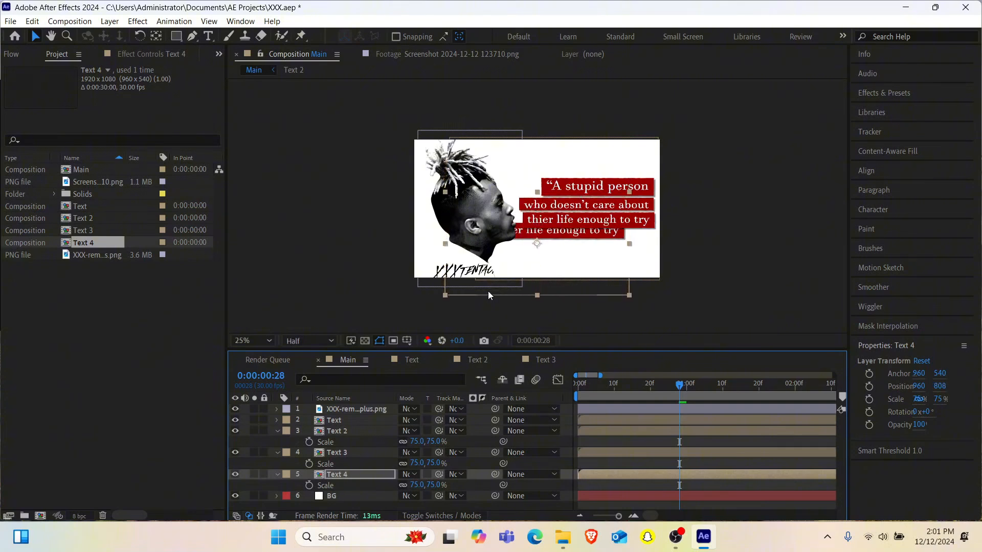
- Move the Text 4 layer right to align with the lines above, fine-tune it to Y 836, and check it against the reference screenshot
key(Right)
key(Right)
key(Right)
key(Right)
key(Right)
key(Right)
key(Right)
key(Right)
key(Right)
key(Right)
key(Right)
key(Right)
key(Right)
key(Right)
key(Right)
key(Right)
key(Right)
key(Right)
key(Right)
key(Right)
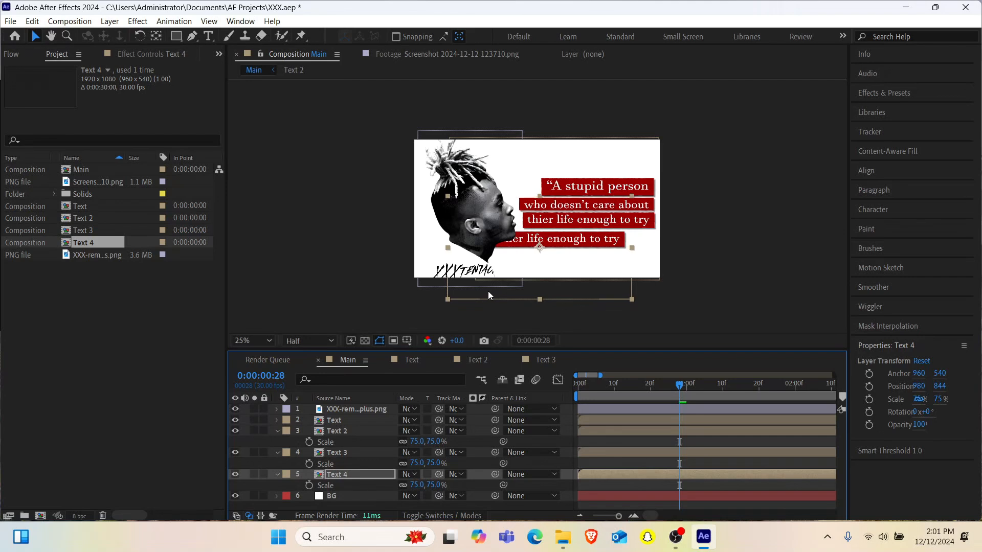
key(Right)
key(Right)
key(Right)
key(Right)
key(Right)
key(Right)
key(Right)
key(Right)
key(Right)
key(Right)
key(Right)
key(Right)
key(Right)
key(Right)
key(Right)
key(Right)
key(Right)
key(Right)
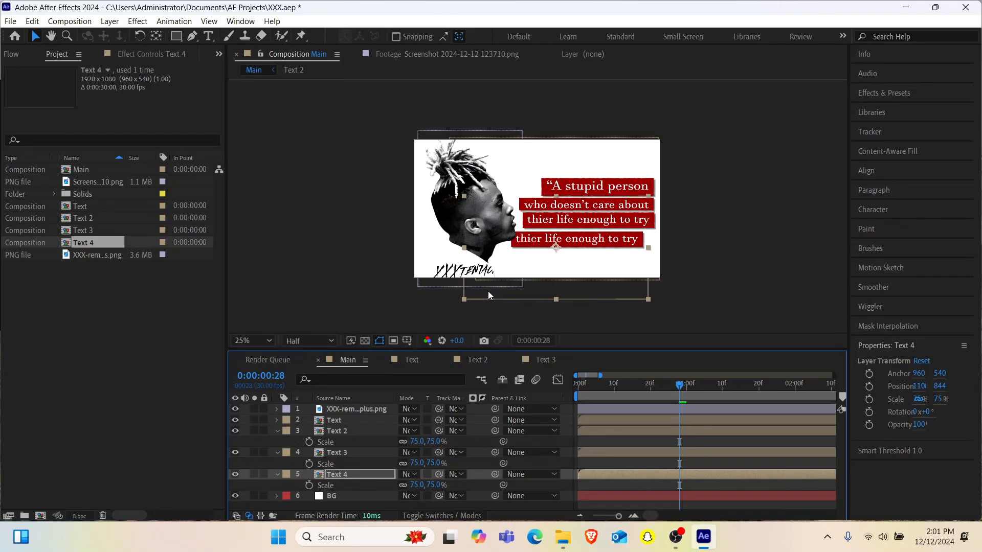
key(Right)
key(Right)
key(Right)
key(Right)
key(Right)
key(Right)
key(Right)
key(Right)
key(Right)
key(Right)
key(Right)
key(Right)
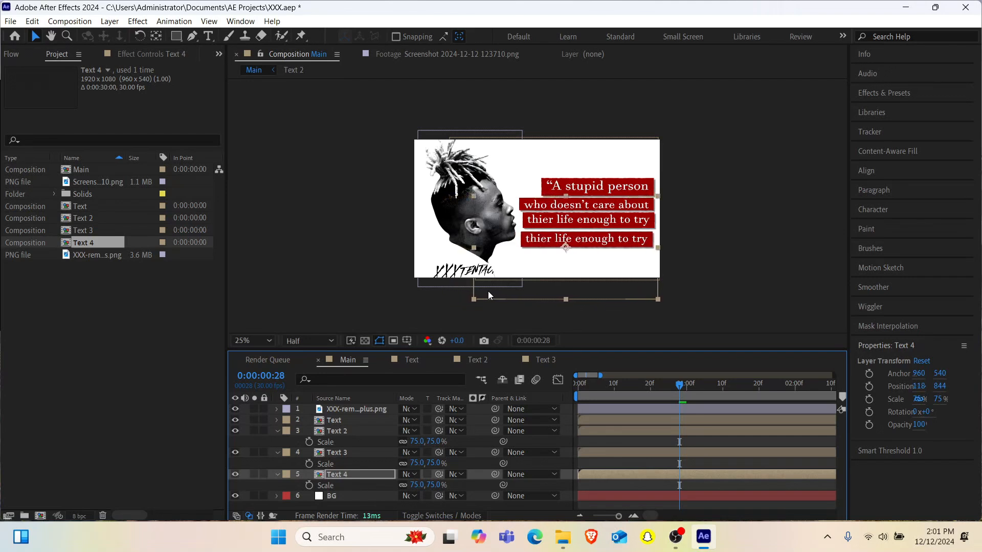
key(Up)
key(Up)
key(Up)
key(Up)
key(Up)
key(Up)
key(Up)
key(Up)
key(Up)
key(Up)
key(Up)
key(Up)
key(Down)
key(Down)
key(Down)
key(Down)
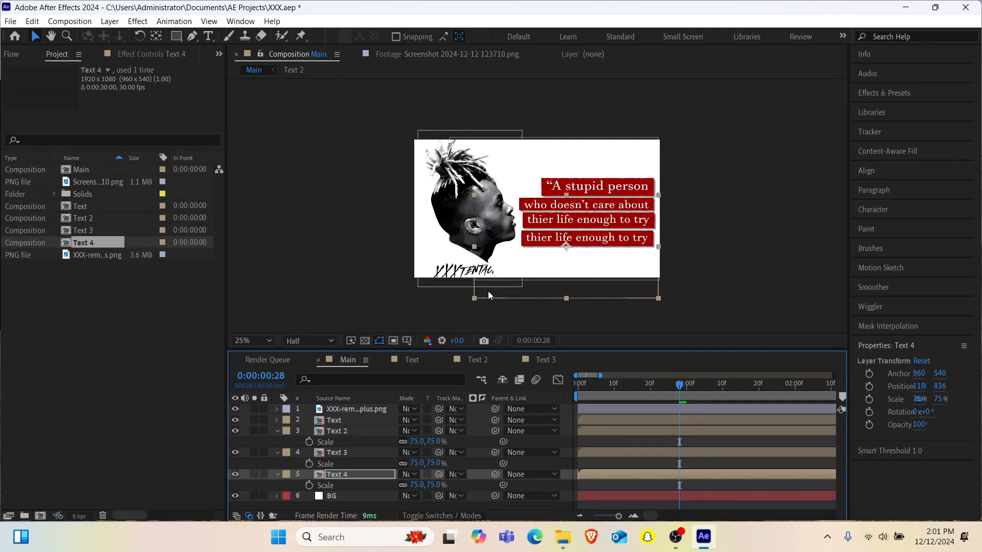
click(431, 49)
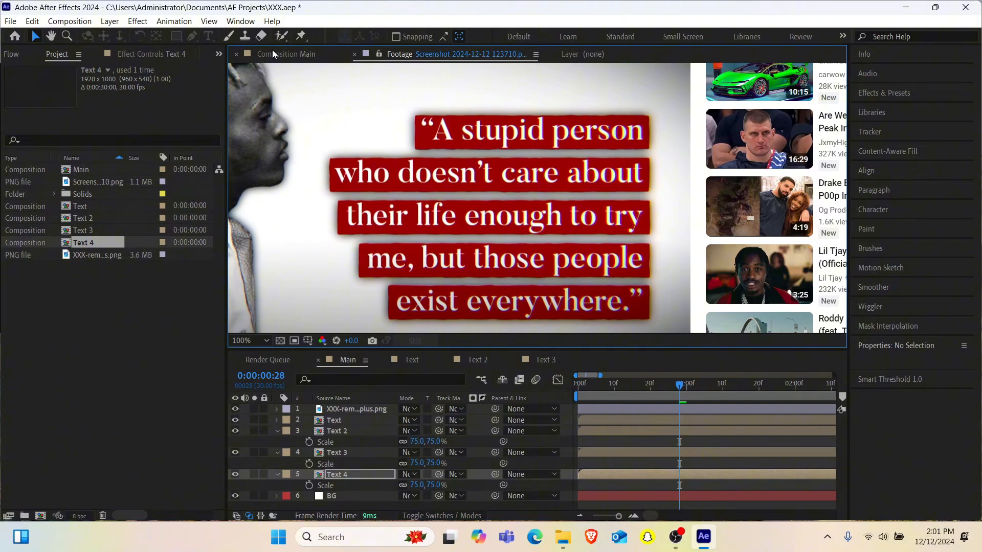
- Nudge the Text 4 layer up to Y 832 in the Main composition
click(272, 52)
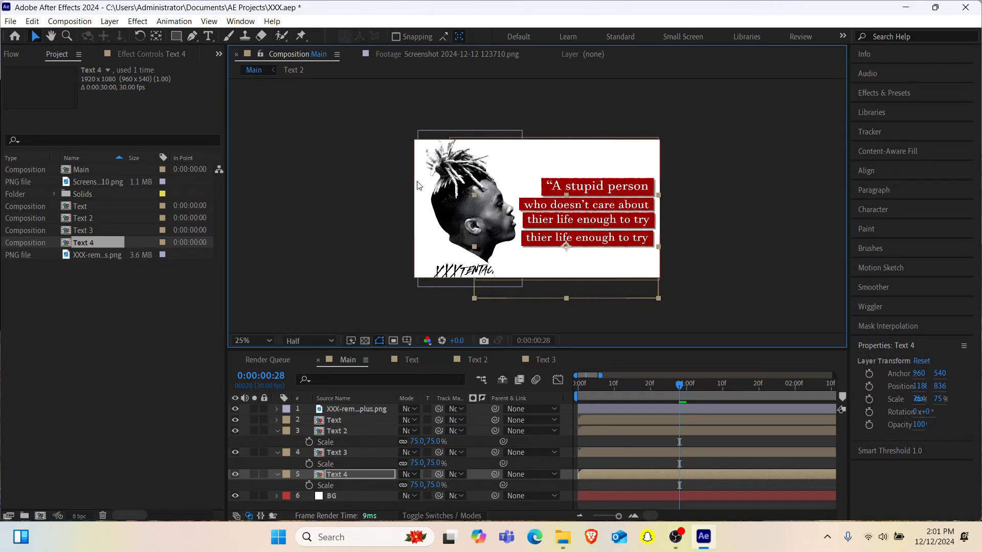
key(Up)
key(Up)
key(Up)
key(Up)
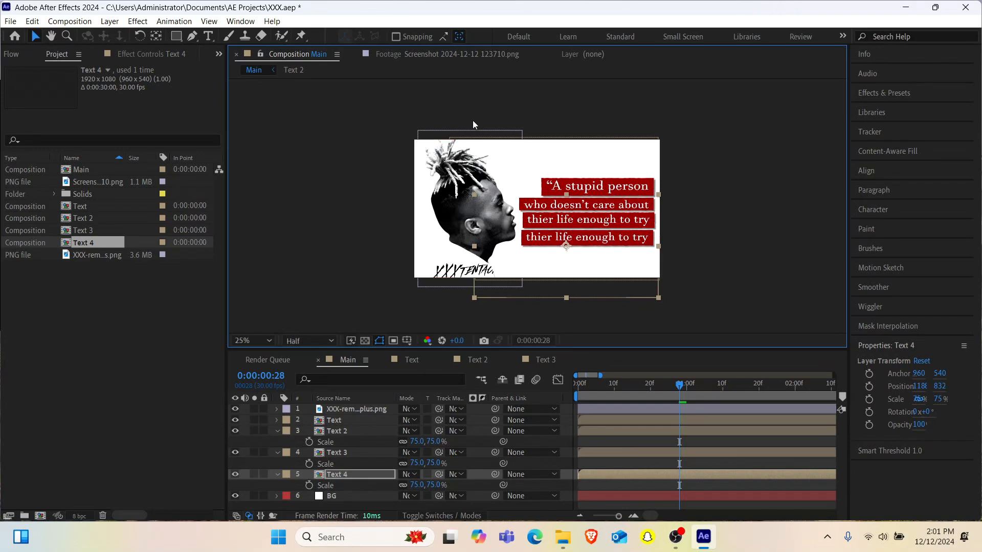
- Replace the text inside the Text 4 composition with "me,but those people" and check the wording against the reference screenshot
double_click(333, 474)
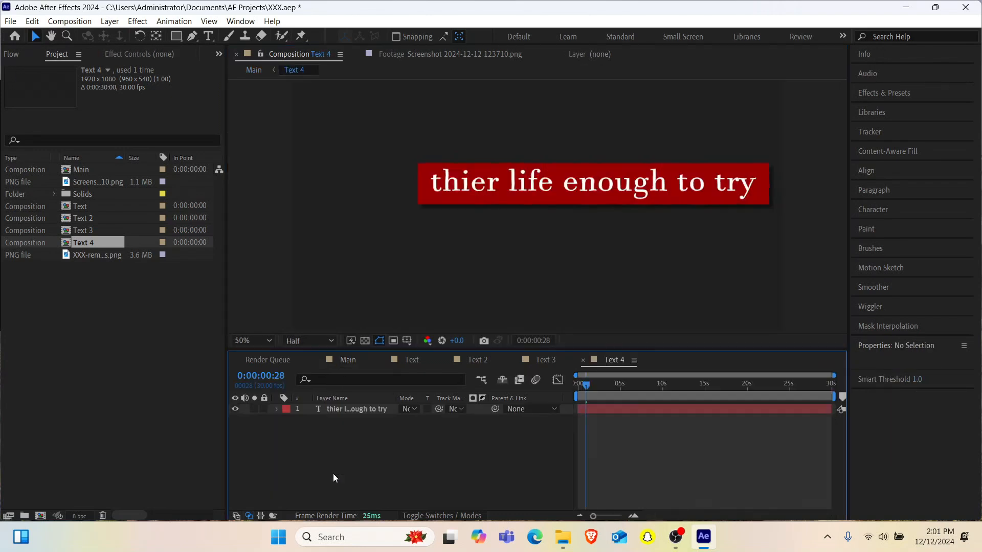
double_click(364, 408)
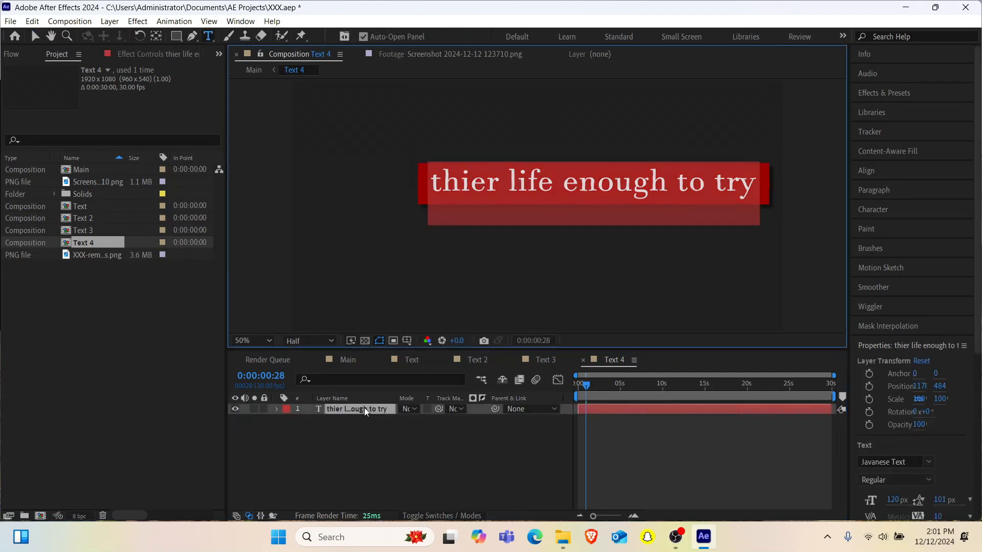
text(me,)
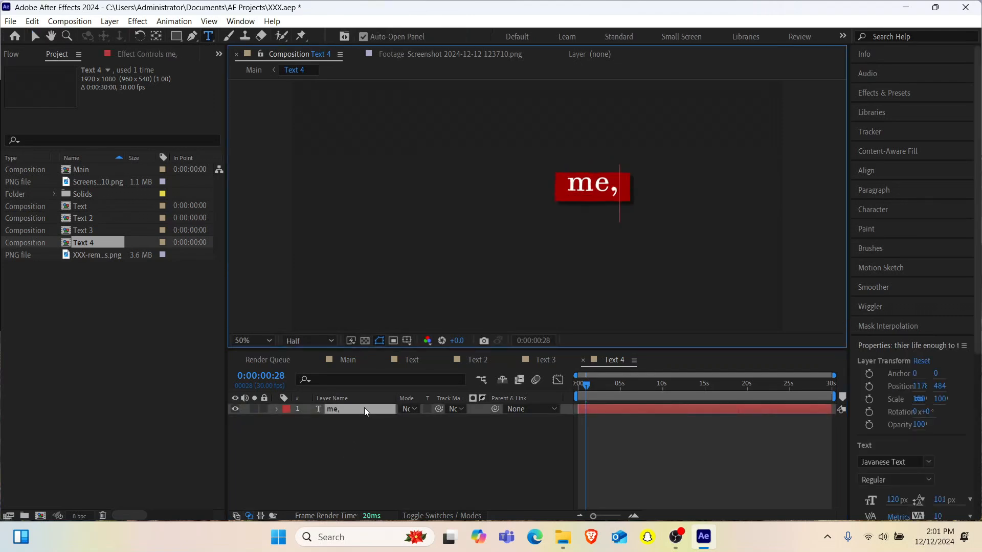
text(but t)
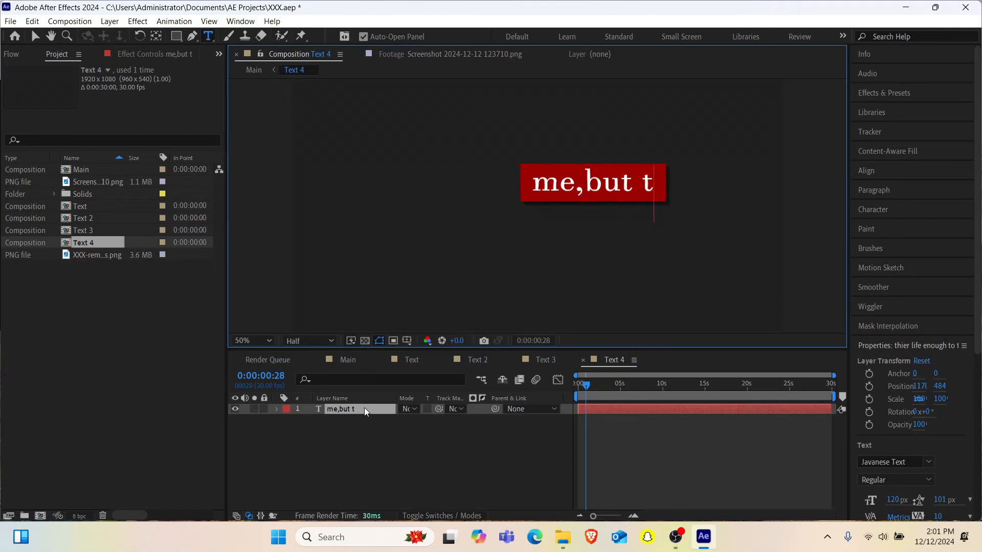
text(hose pe)
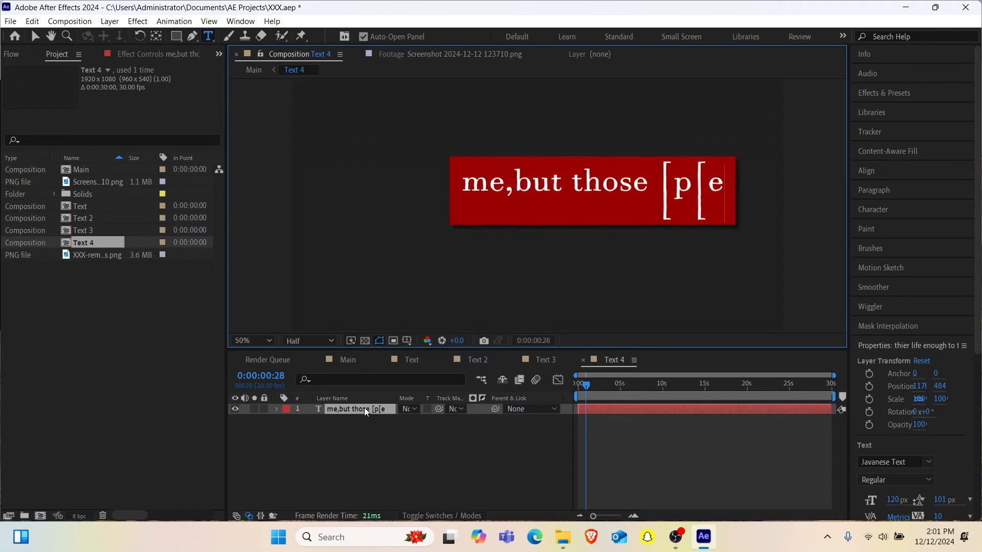
key(BackSpace)
key(BackSpace)
key(BackSpace)
text(peo)
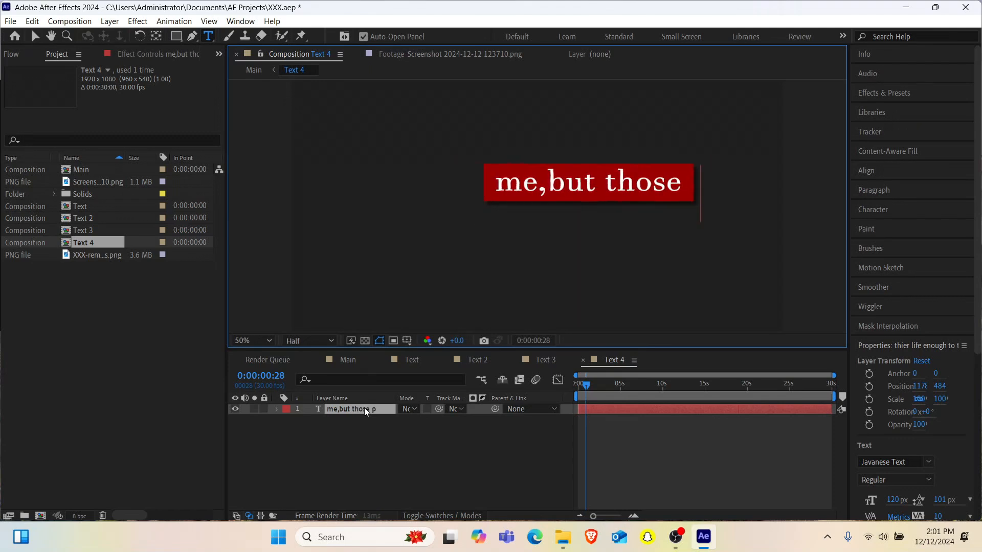
text(ple)
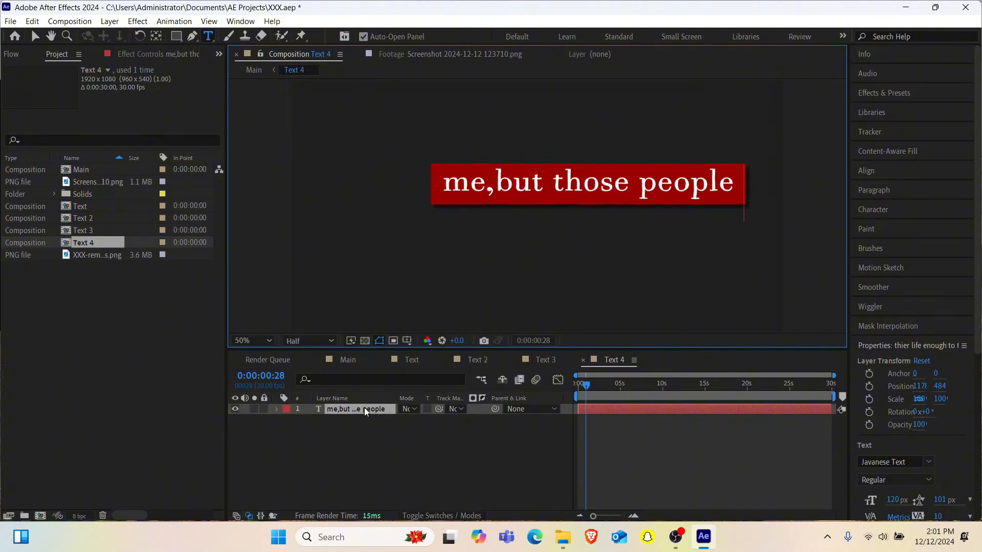
click(454, 58)
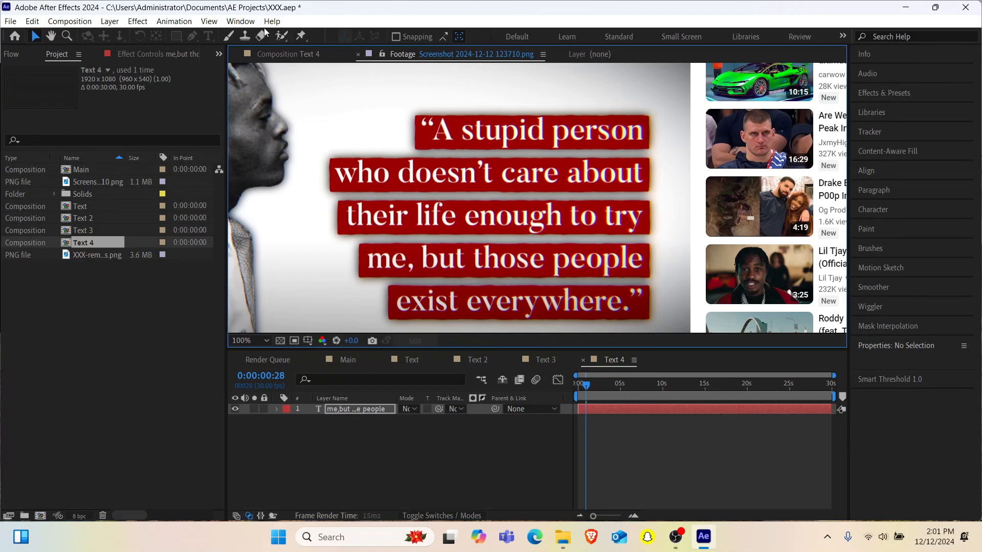
click(282, 53)
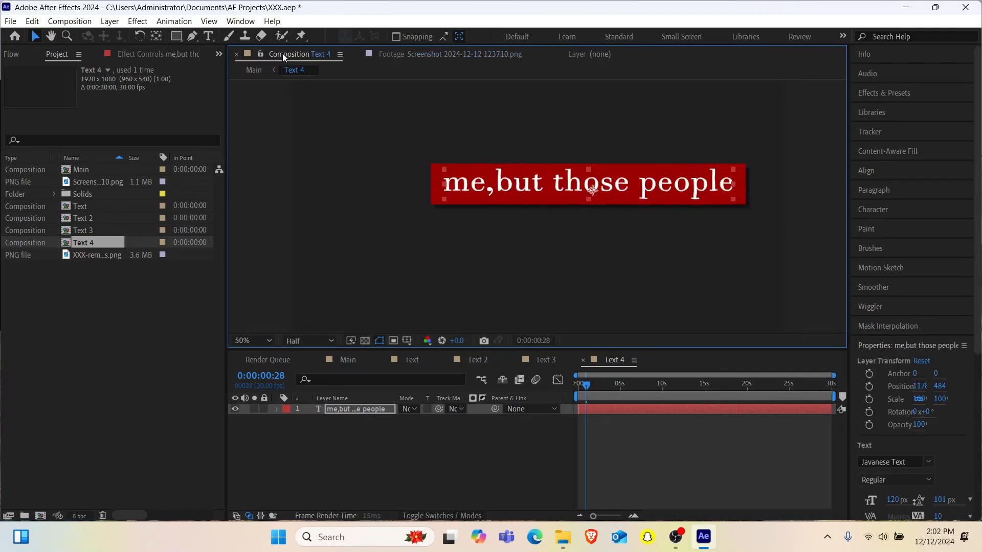
- Move the Text 4 layer right in the Main composition so its box aligns with the right edge of the lines above
click(355, 360)
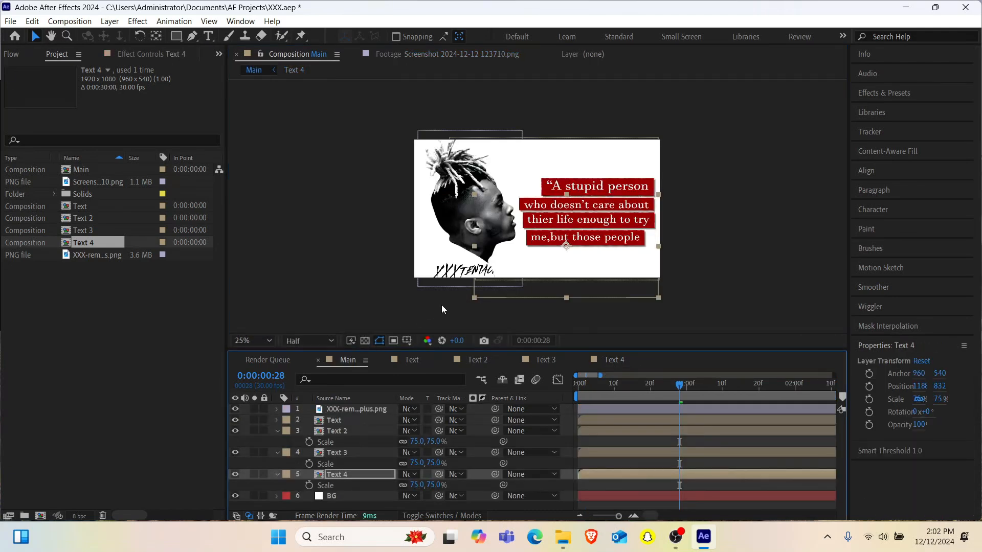
click(348, 476)
key(Right)
key(Right)
key(Right)
key(Right)
key(Right)
key(Right)
key(Right)
key(Right)
key(Right)
key(Right)
key(Right)
key(Right)
key(Right)
key(Right)
key(Right)
key(Right)
key(Right)
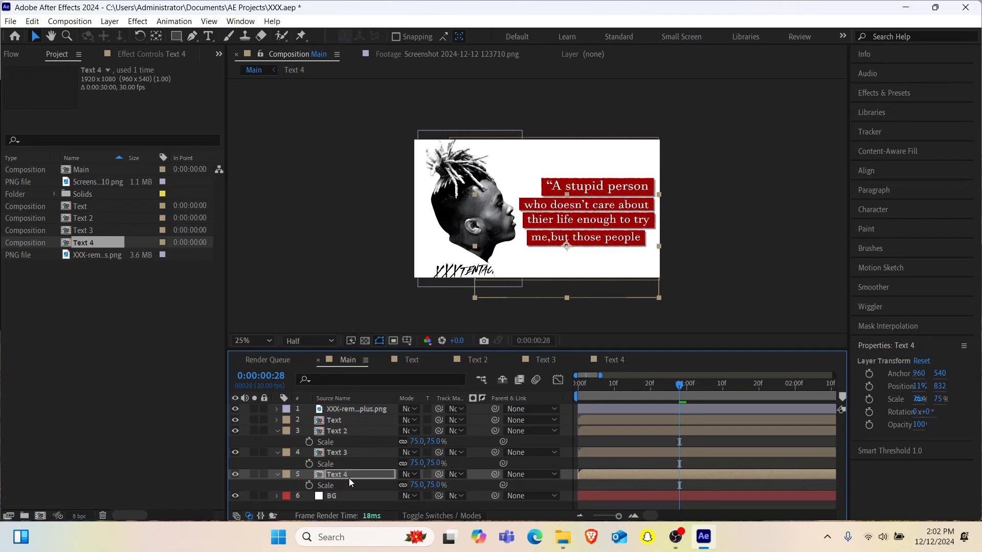
key(Right)
key(Right)
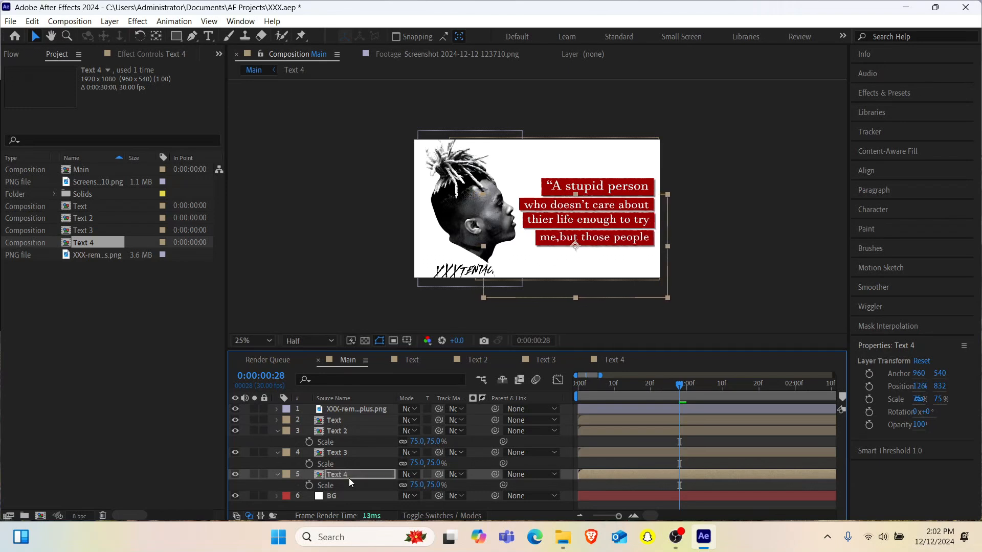
- Duplicate the Text 4 composition and add the copy to the Main composition as a layer directly below Text 4
click(75, 245)
key(ctrl+d)
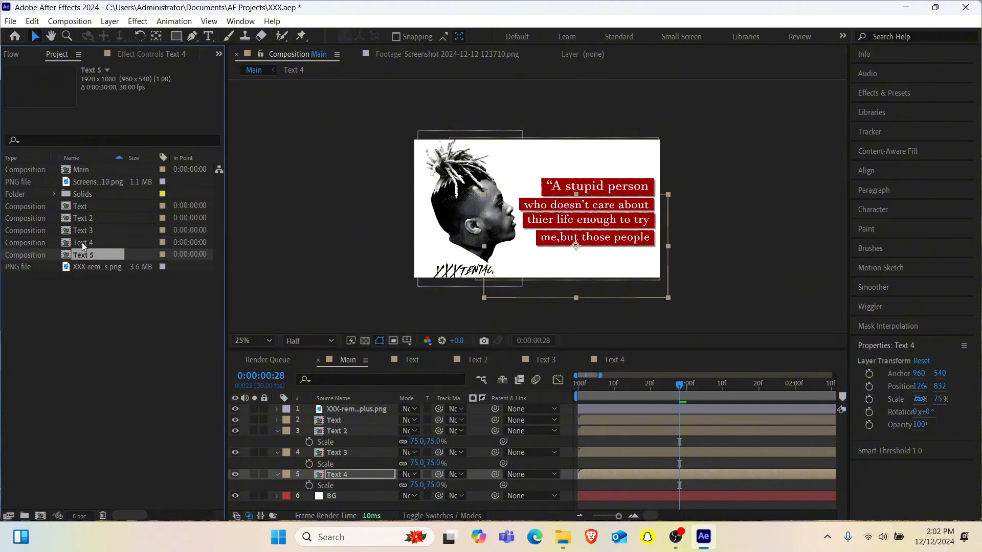
drag(91, 256, 300, 484)
- Set the Text 5 layer's scale to 70%
key(s)
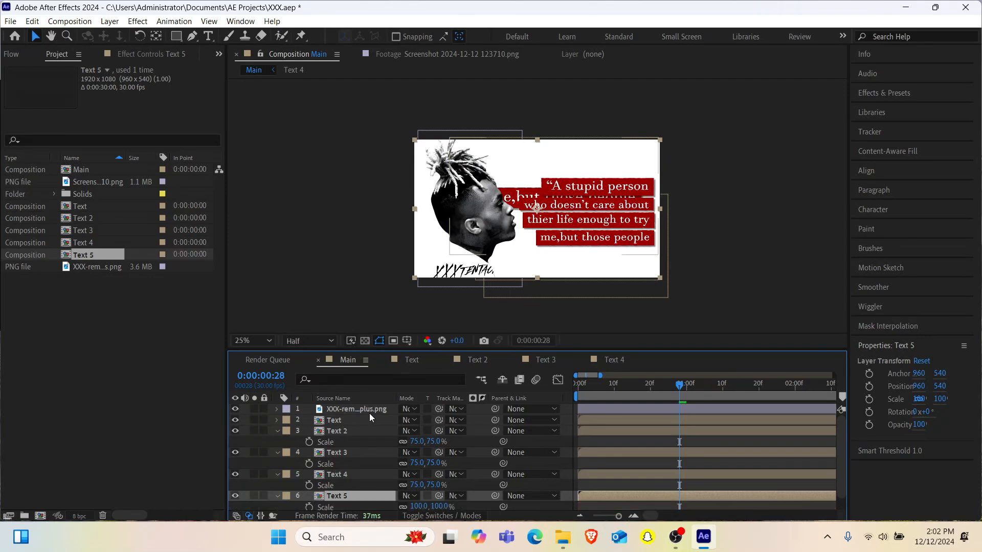
click(417, 506)
text(70)
key(Return)
- Move the Text 5 layer down to Y 956 and right, under the fourth quote line, and check it against the reference screenshot
key(shift+Down)
key(shift+Down)
key(shift+Down)
key(shift+Down)
key(shift+Down)
key(shift+Down)
key(shift+Down)
key(shift+Down)
key(shift+Down)
key(shift+Down)
key(Down)
key(Down)
key(shift+Right)
key(shift+Right)
key(shift+Right)
key(shift+Right)
key(shift+Right)
key(shift+Right)
key(shift+Right)
key(shift+Right)
key(Right)
key(Right)
key(Right)
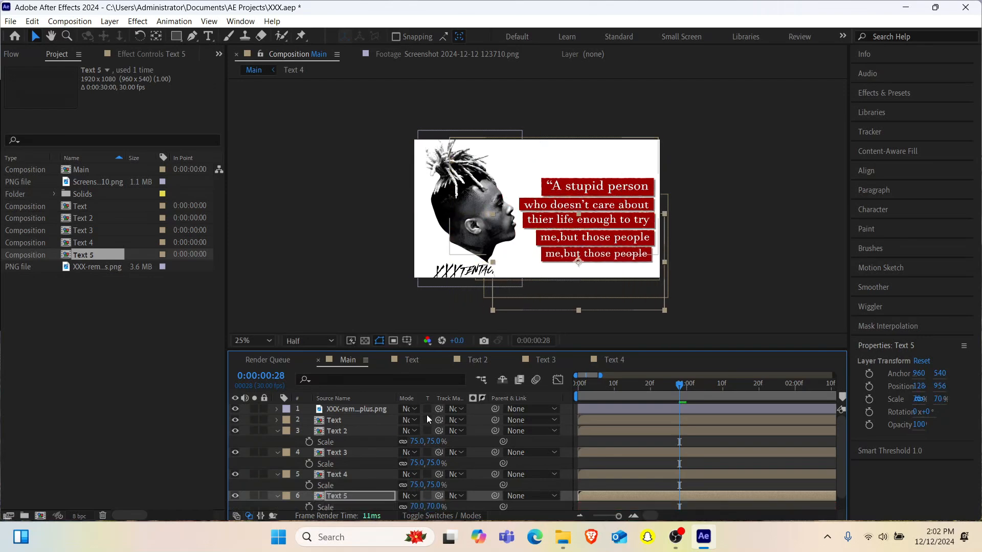
key(Down)
key(Down)
click(439, 49)
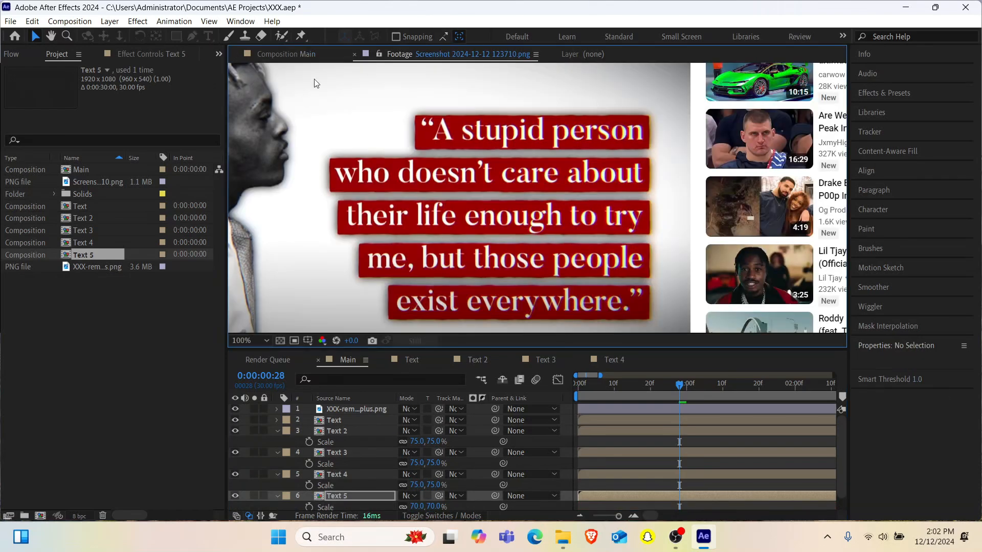
click(278, 52)
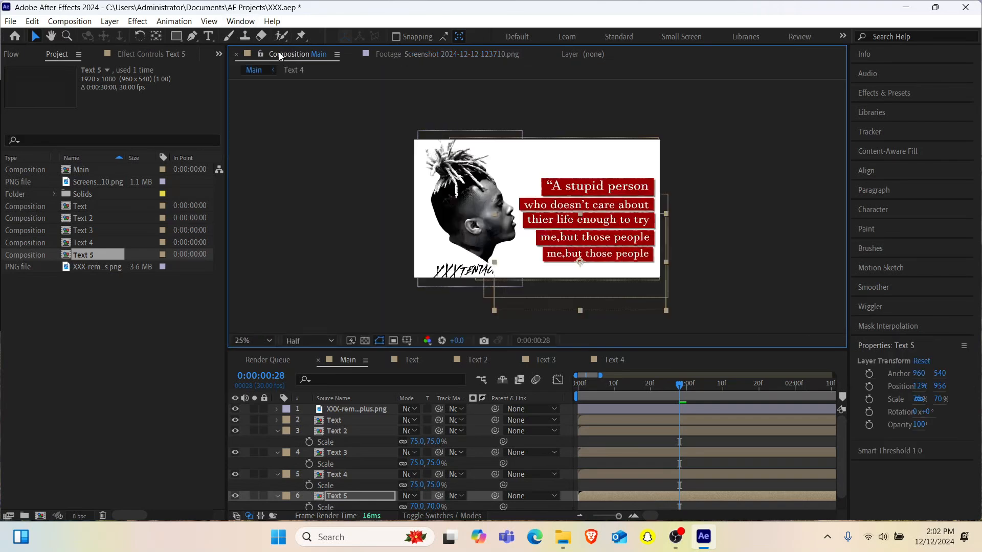
- Replace the text inside the Text 5 composition with "exist, everywhere"
double_click(339, 495)
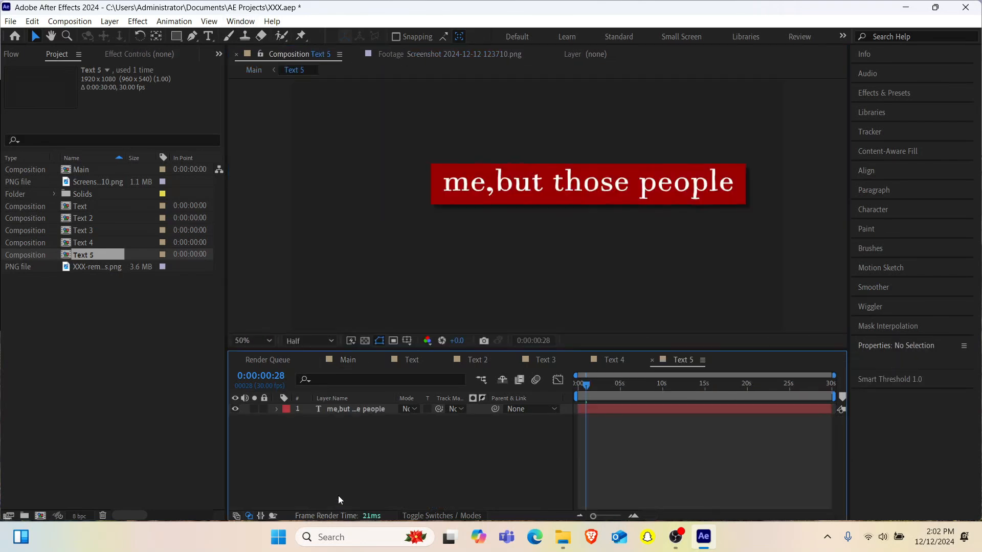
double_click(349, 408)
text(ex)
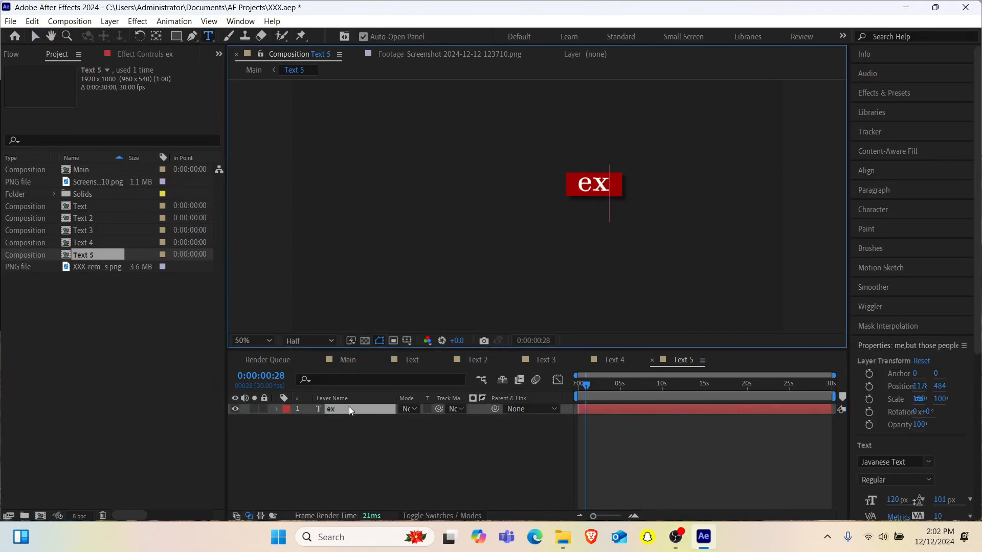
text(ist)
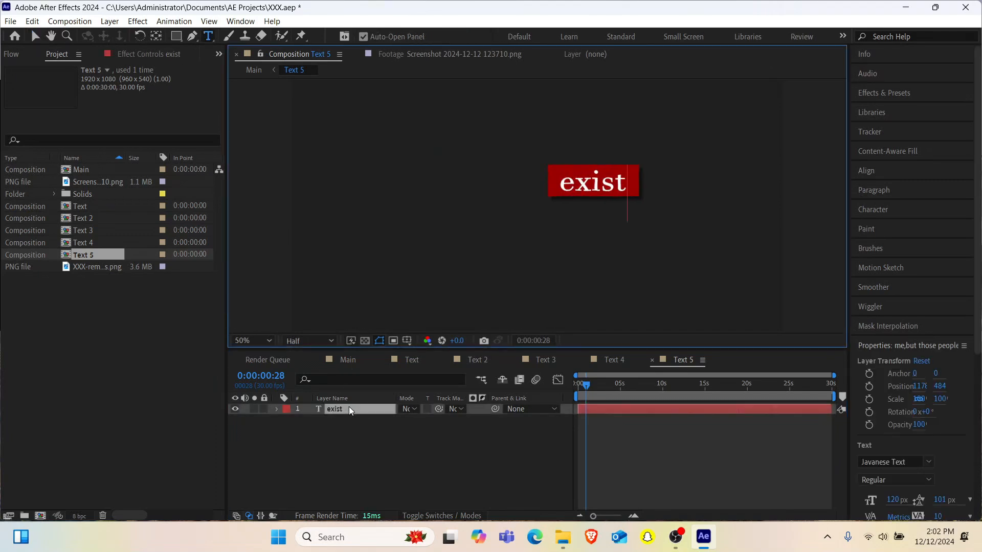
text(, every)
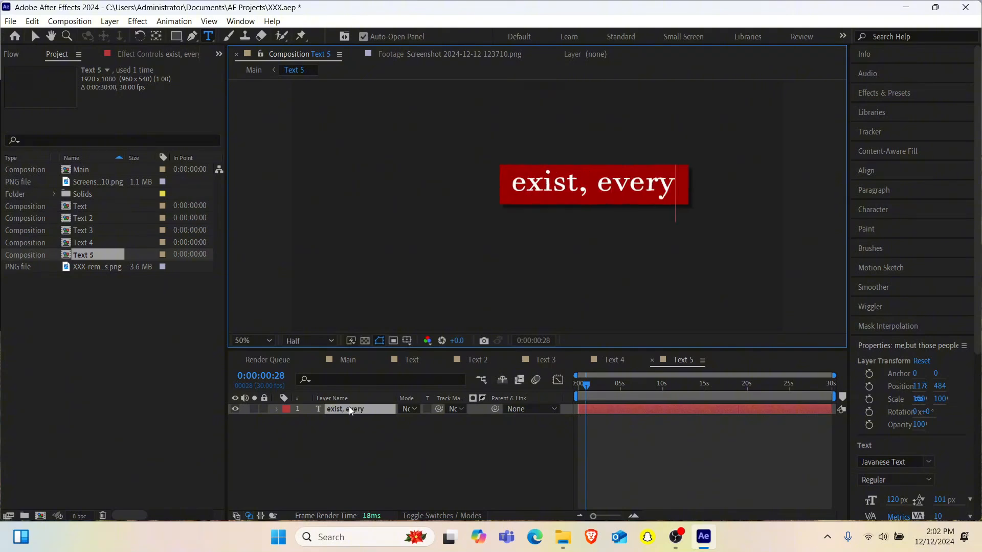
text(where)
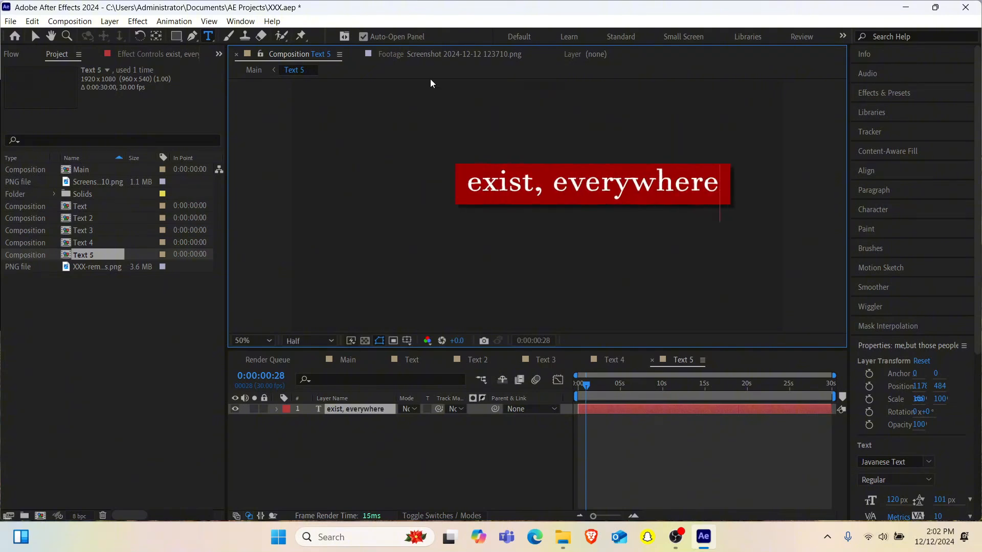
- Check the reference screenshot's last line and add a period and closing quotation mark after "everywhere" in the Text 5 composition
click(465, 55)
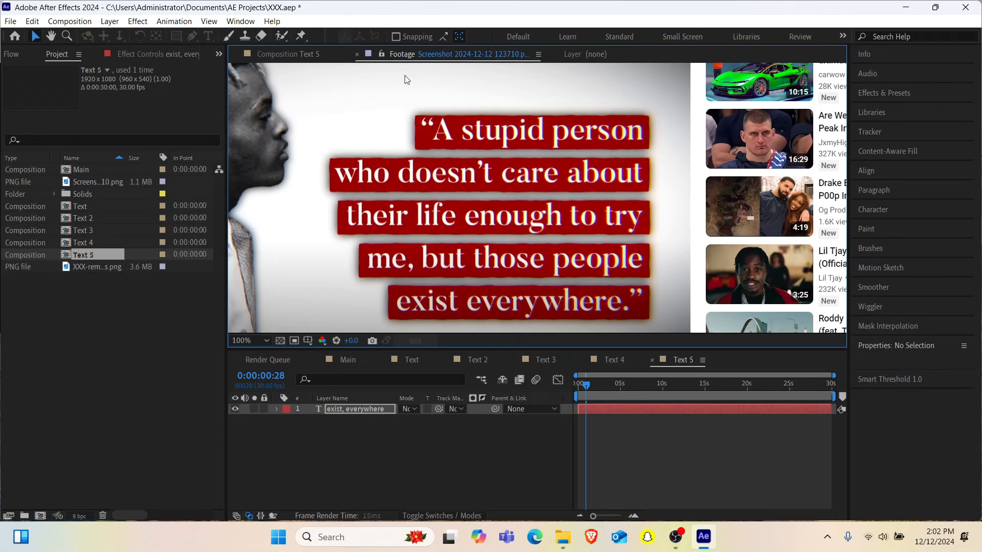
click(308, 56)
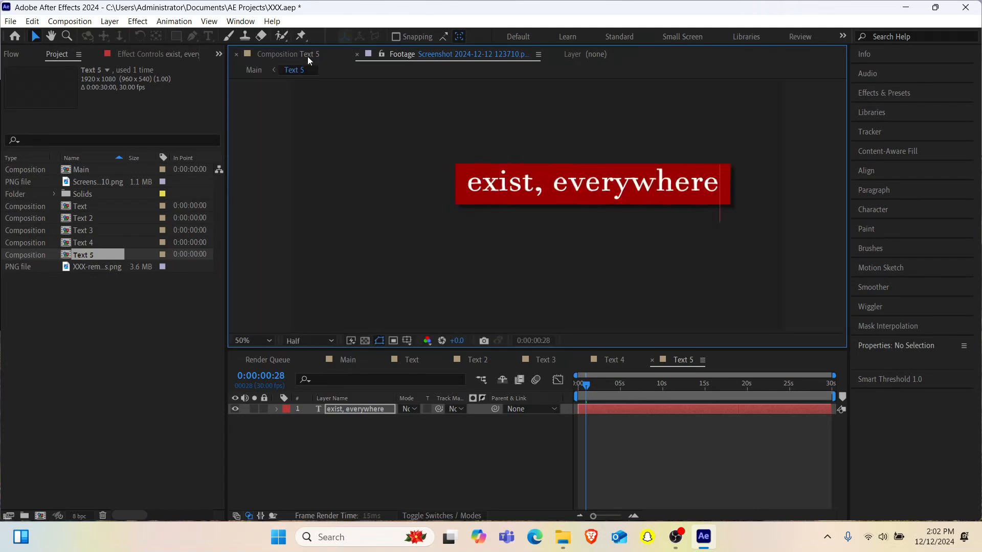
double_click(362, 408)
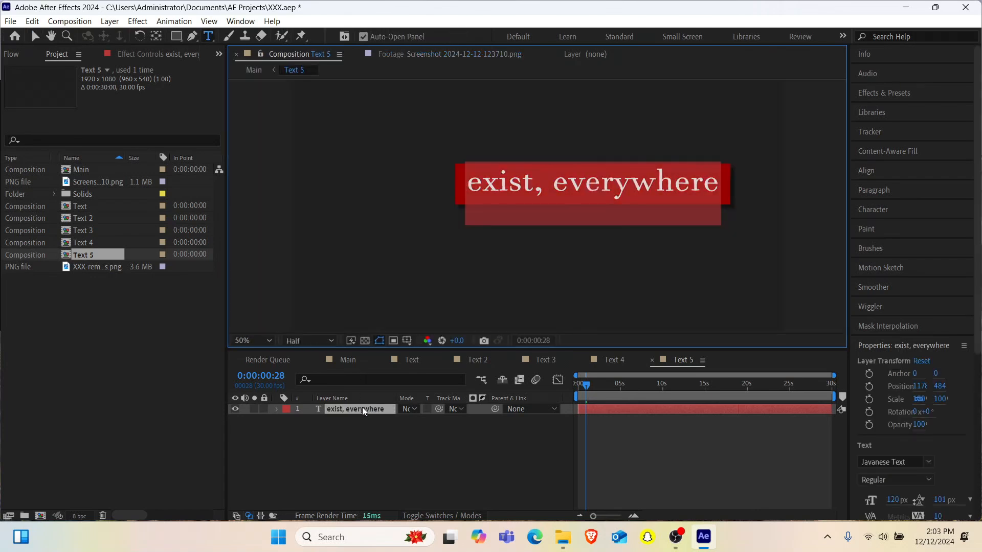
key(Right)
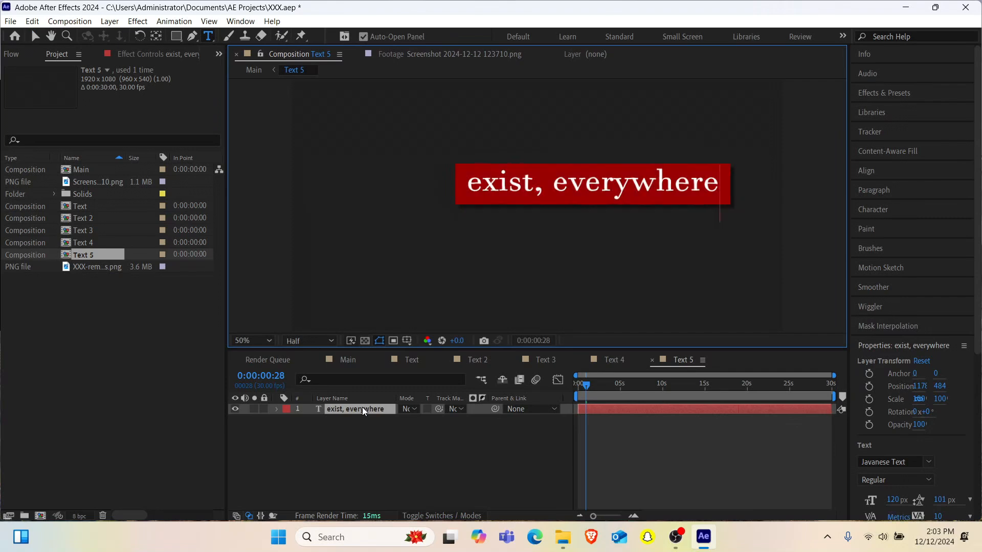
text(/)
key(BackSpace)
text(.)
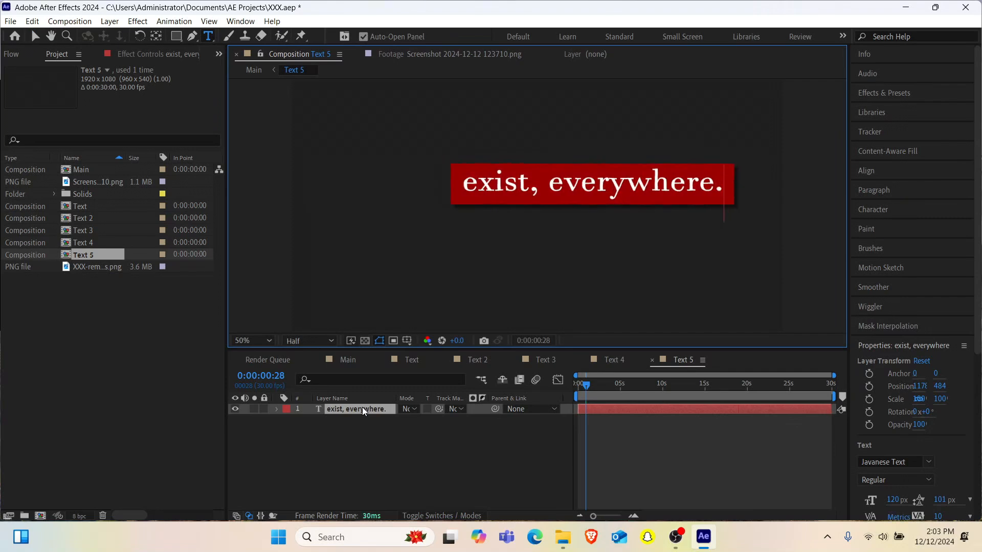
text(")
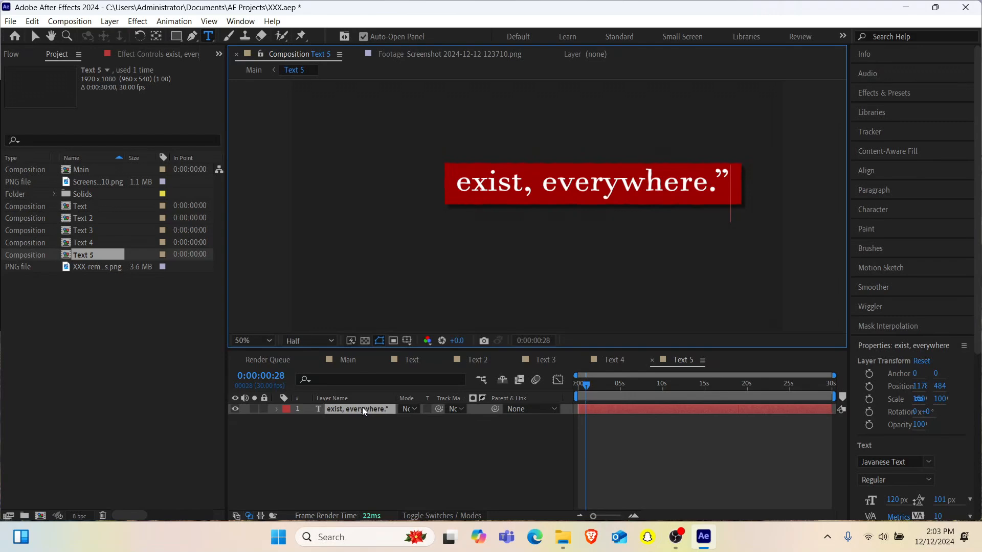
- Compare the size, spacing and alignment of the five quote lines in the Main composition with the reference screenshot
click(346, 364)
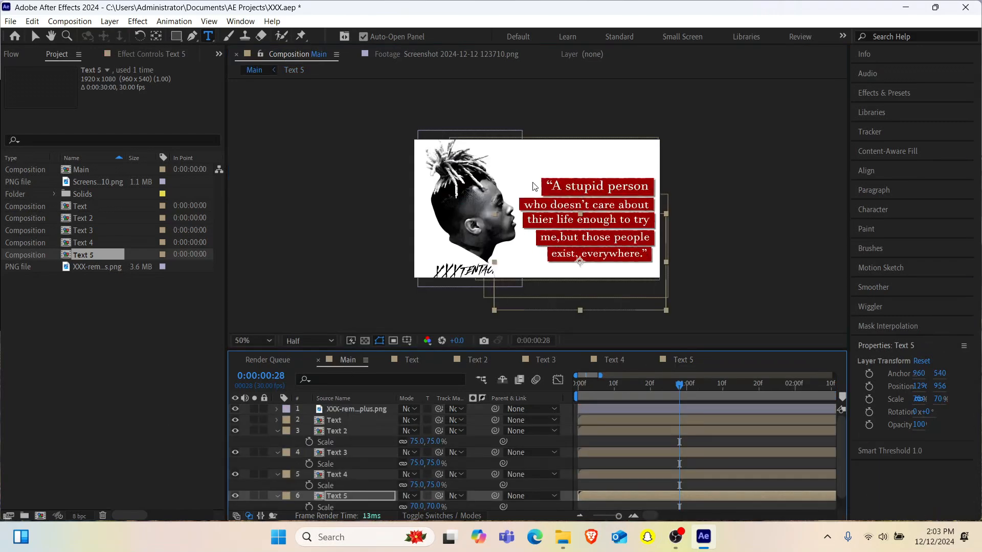
scroll(539, 188, up, 2)
scroll(674, 178, down, 2)
scroll(672, 174, up, 2)
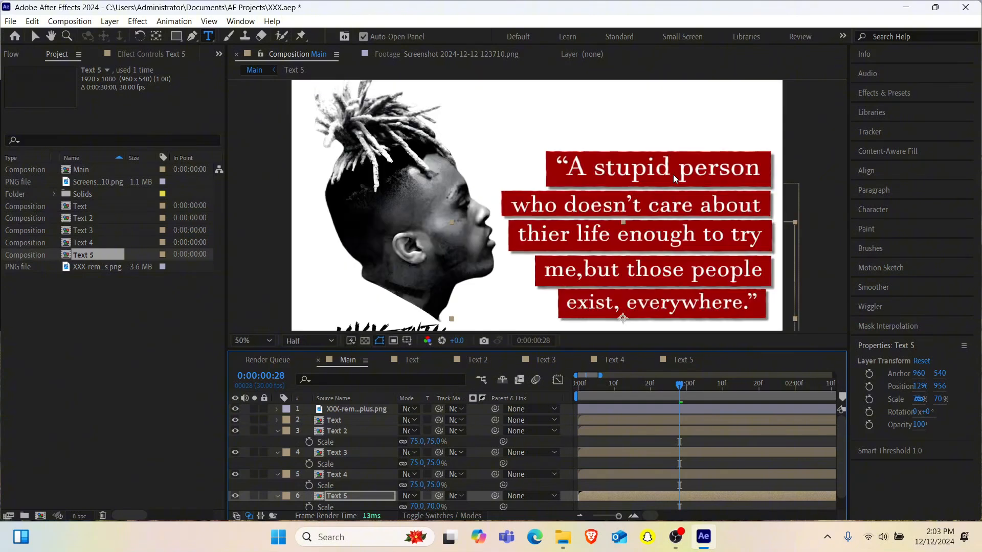
click(472, 55)
key(v)
scroll(478, 173, down, 1)
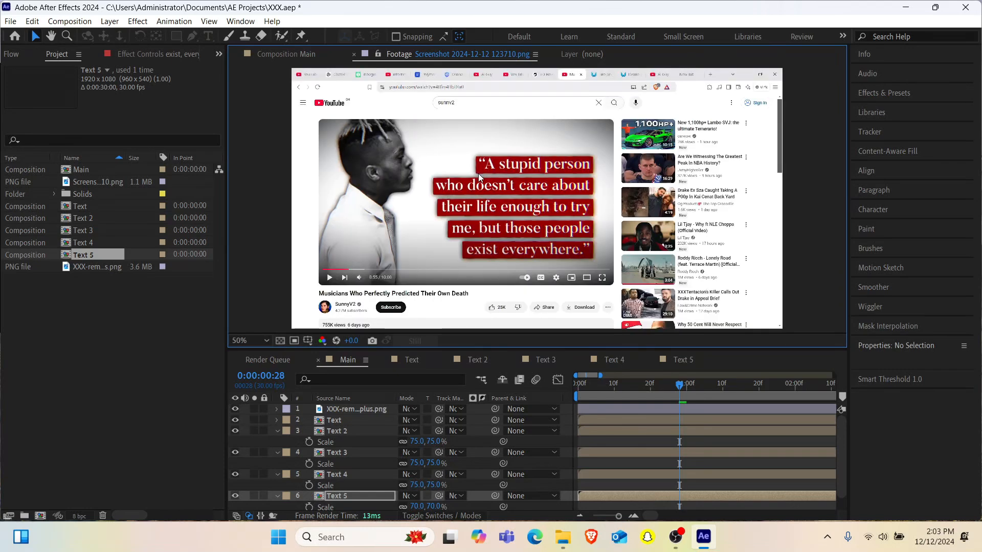
scroll(477, 173, up, 1)
scroll(478, 174, down, 1)
click(308, 57)
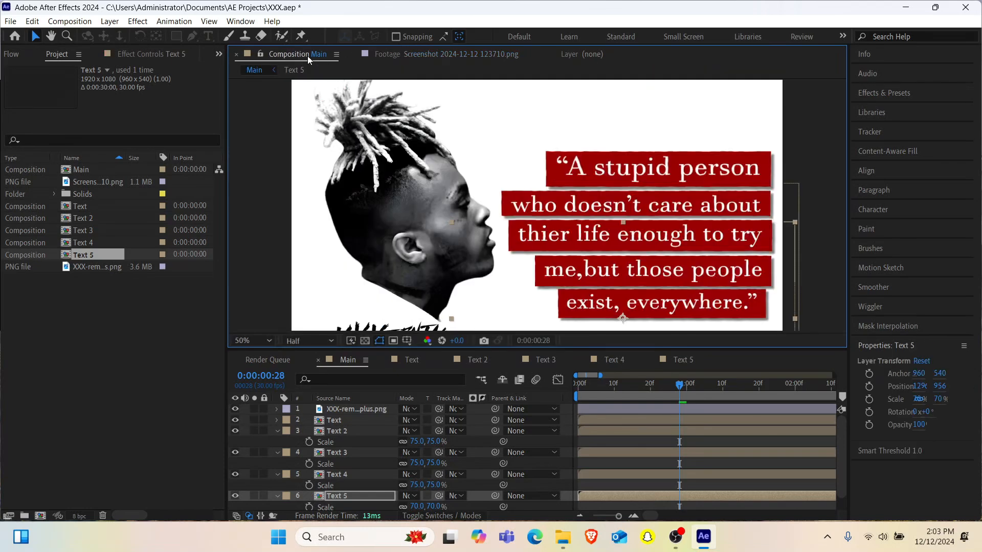
scroll(568, 160, down, 1)
scroll(570, 160, up, 1)
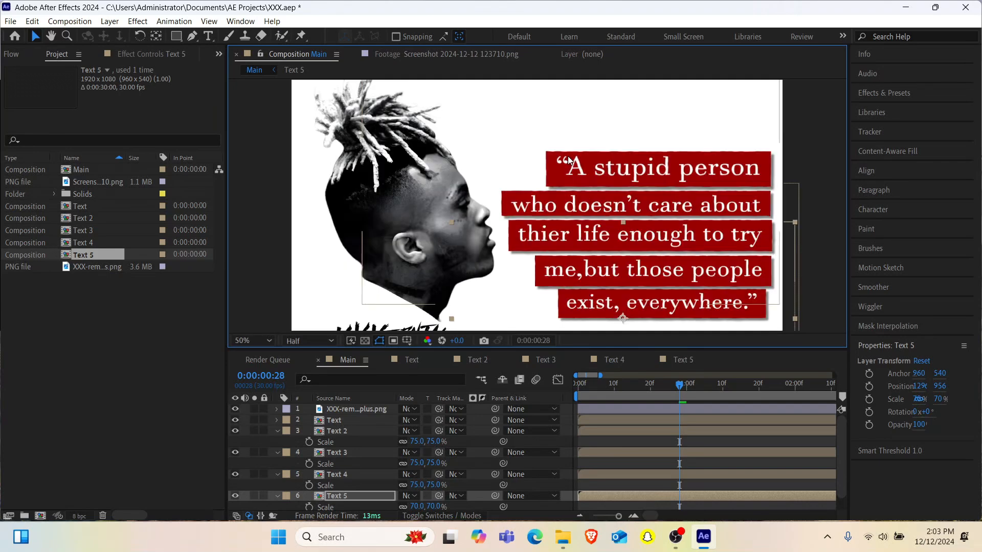
- Nudge the Text 5 layer right and down to Y 960 so its red box lines up with the right edge of the lines above
click(336, 496)
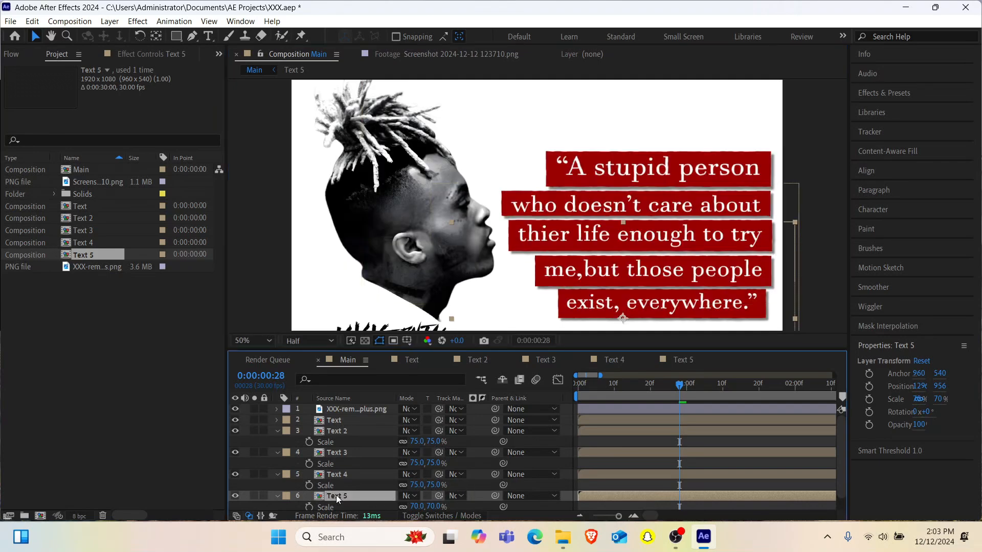
key(Right)
key(Right)
key(Right)
key(Right)
key(Right)
key(Right)
key(Right)
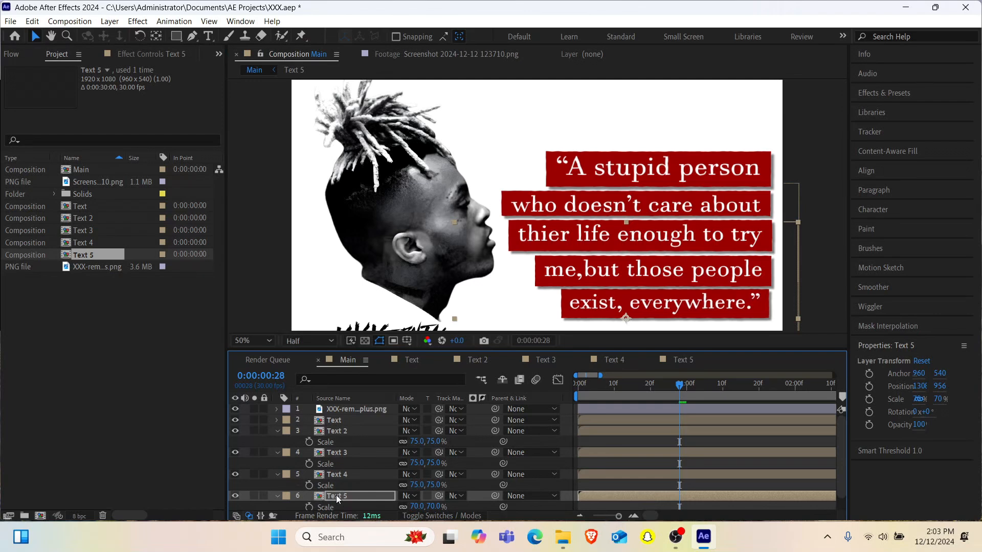
key(Down)
key(Down)
key(Right)
key(Right)
key(Right)
key(Right)
key(Right)
key(Right)
key(Right)
key(Right)
key(Right)
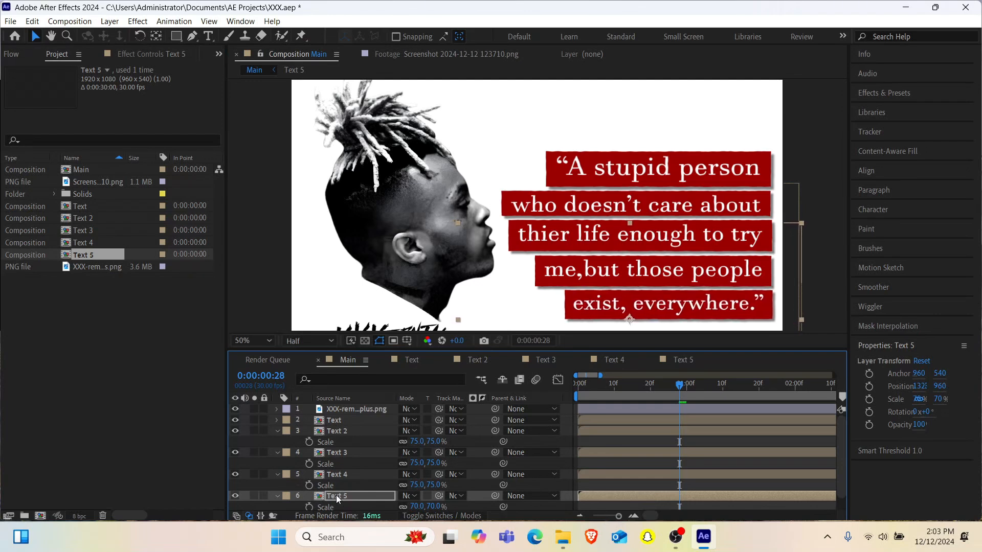
- Open the Transition Shifter tool and select the five text layers, Text through Text 5, with their Scale properties collapsed
key(comma)
key(comma)
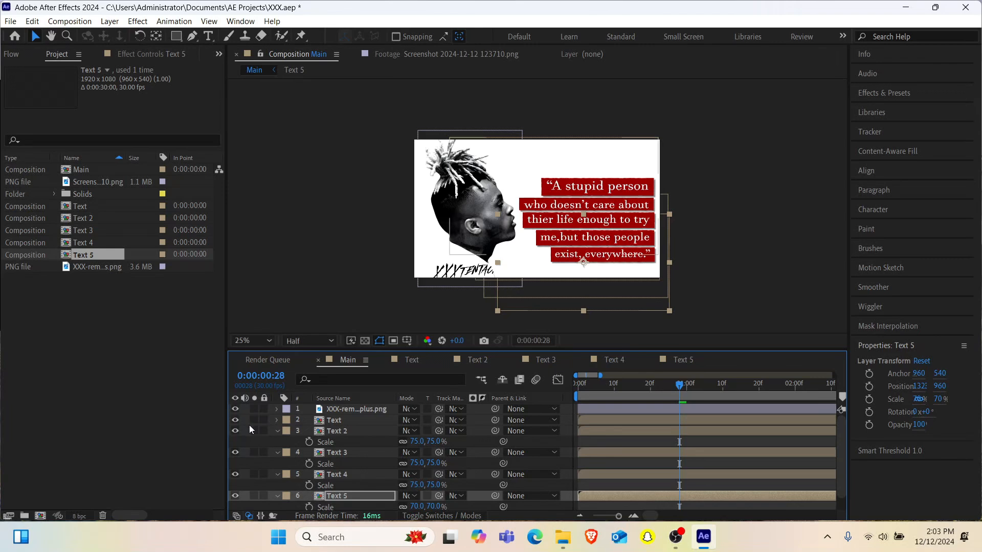
click(221, 48)
click(236, 70)
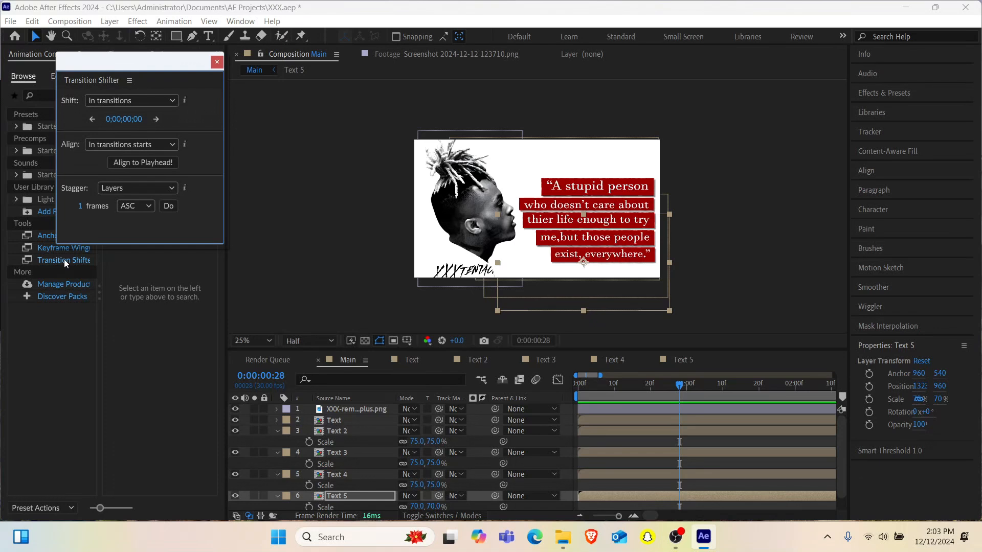
click(341, 419)
scroll(342, 494, down, 1)
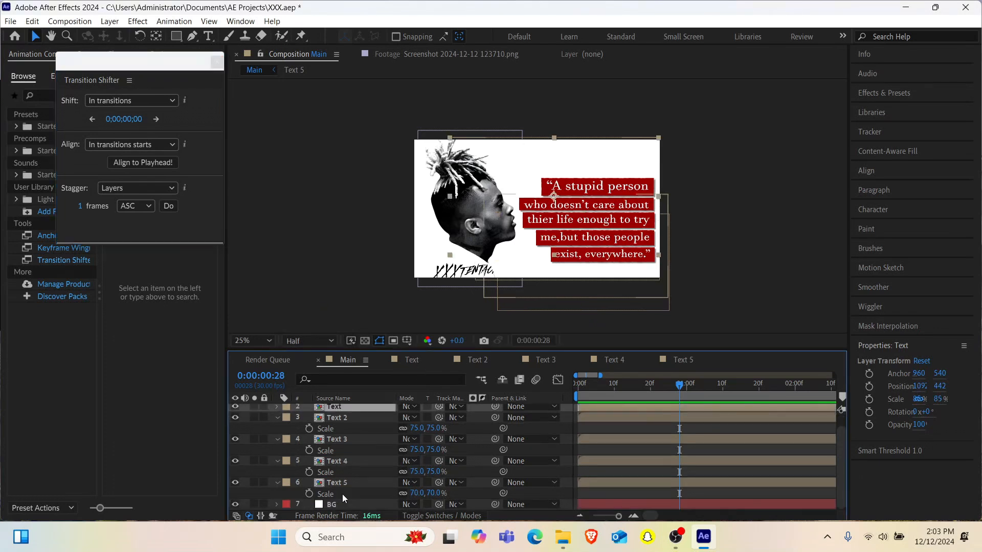
shift+click(339, 486)
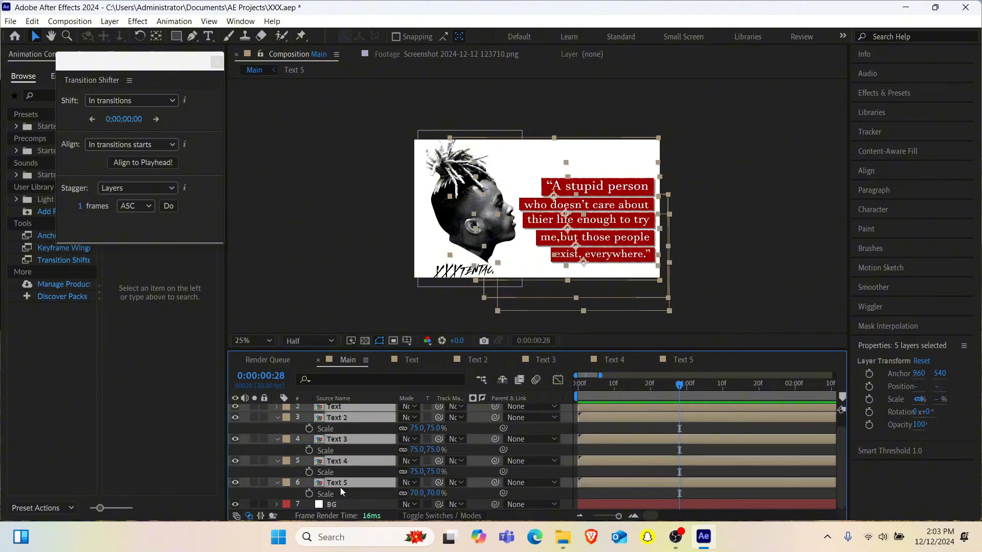
key(s)
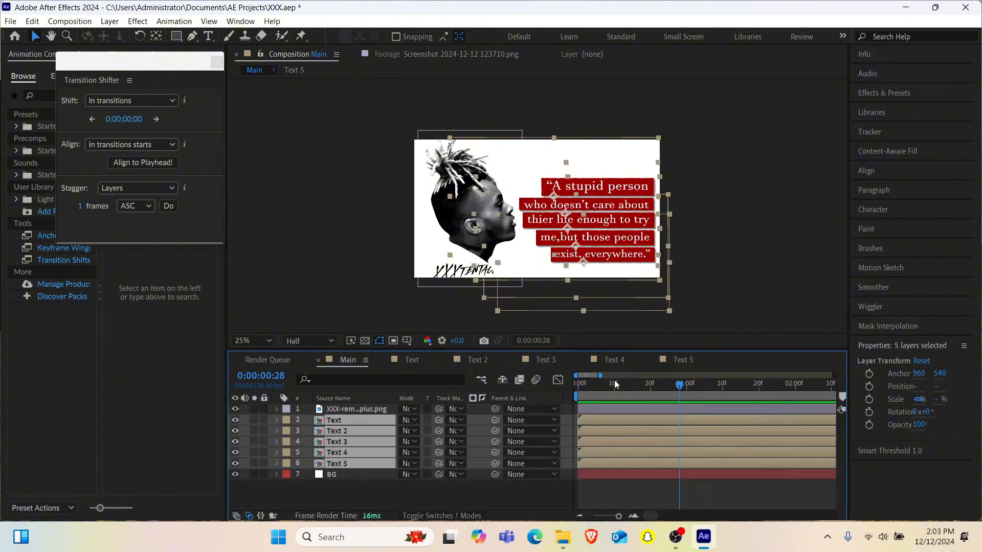
- Stagger the five selected text layers in descending order, about 2 frames apart from the composition start, and preview the result
click(578, 386)
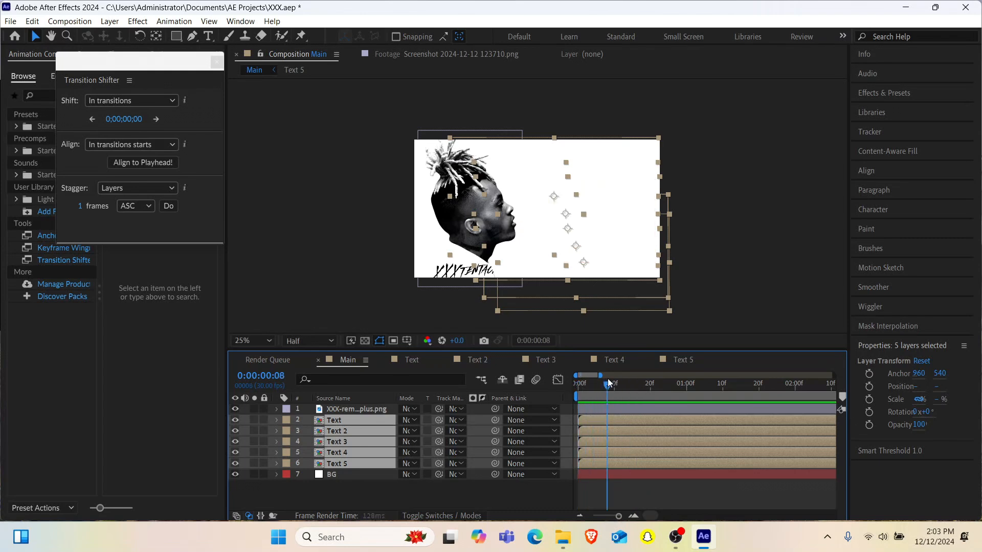
click(136, 206)
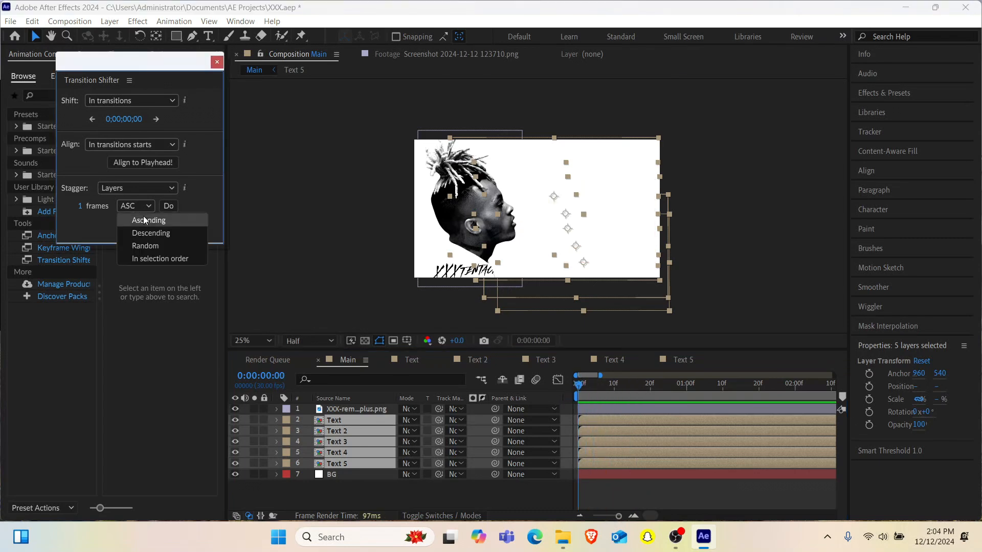
click(146, 233)
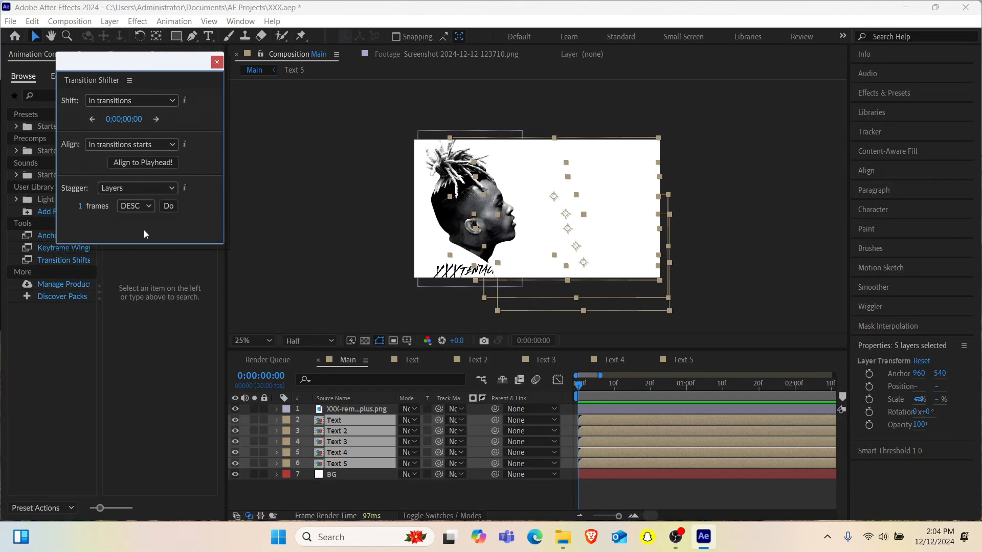
click(169, 205)
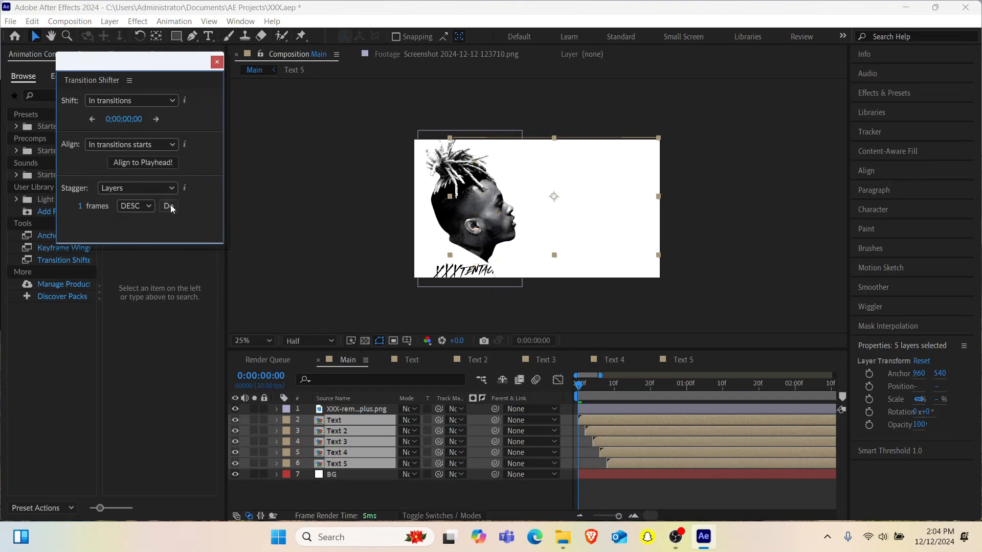
click(169, 206)
key(space)
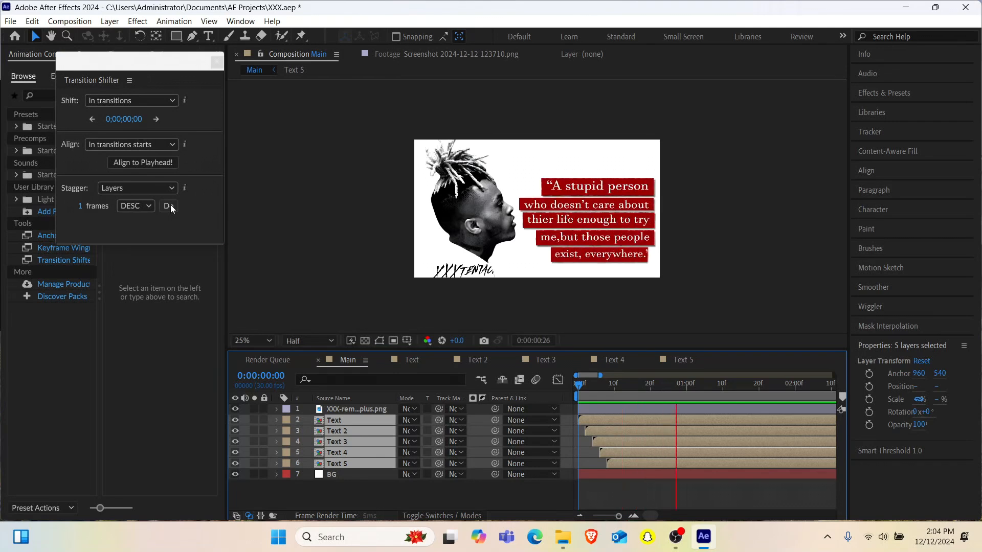
- Increase the stagger between the five text layers to about 14 frames and preview the animation from the start
click(167, 206)
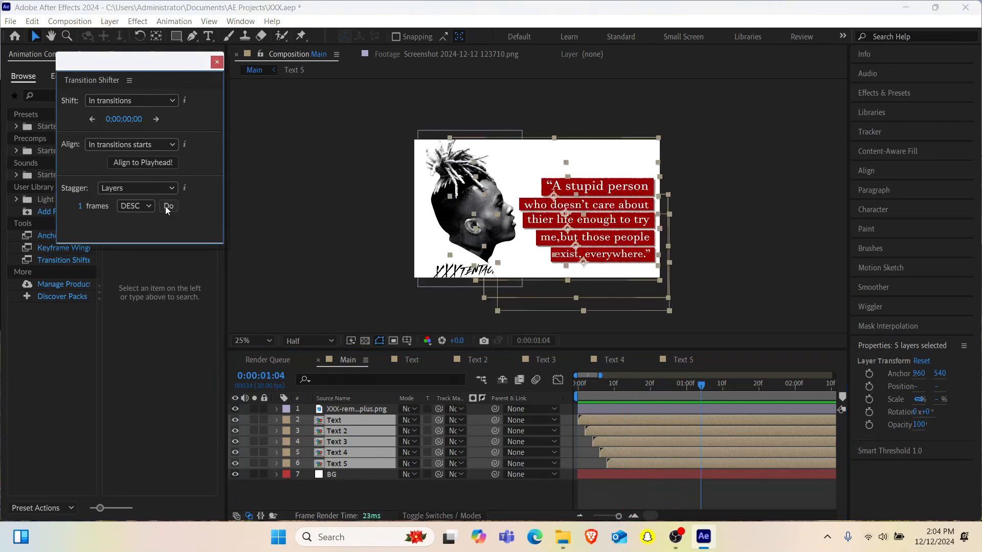
click(167, 207)
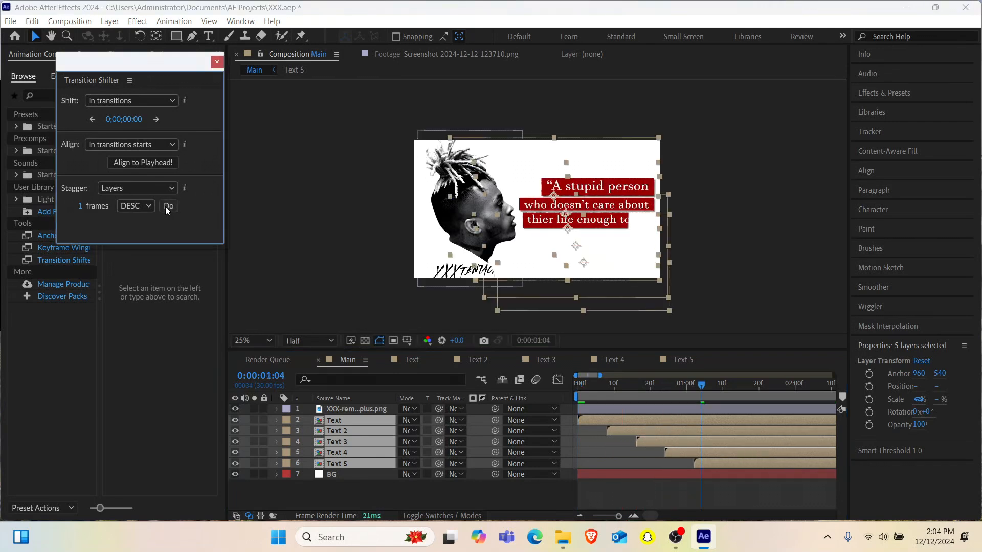
click(166, 207)
click(166, 207)
click(167, 207)
click(167, 207)
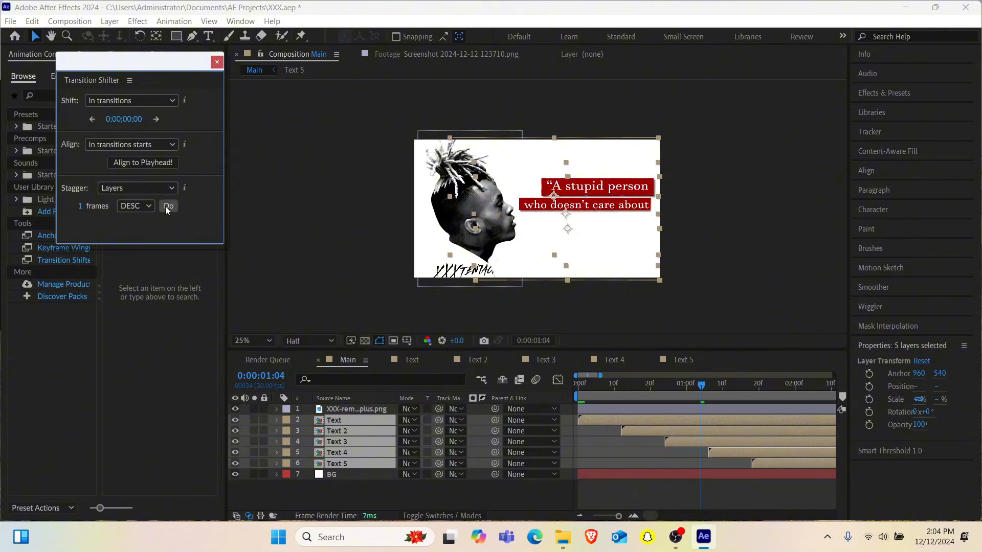
click(166, 207)
click(166, 207)
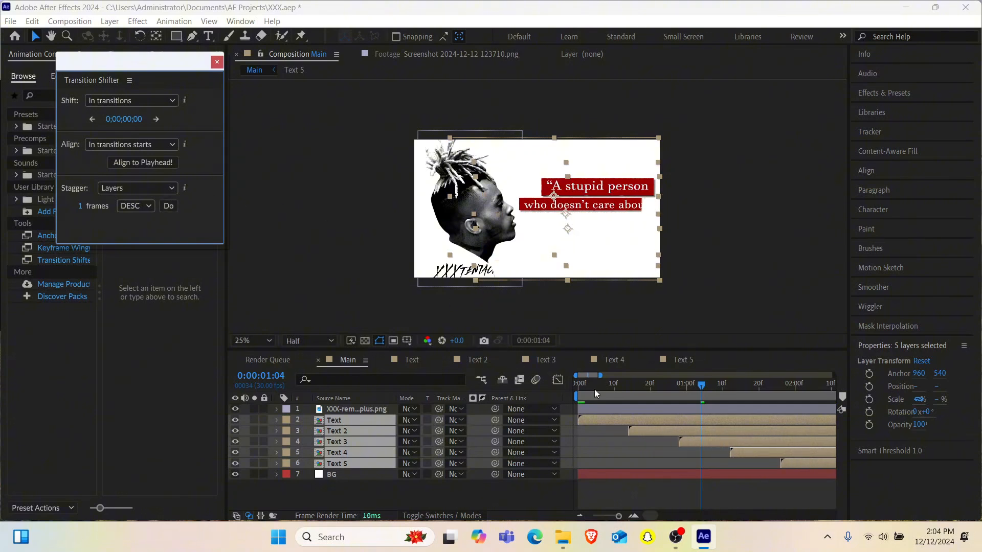
drag(594, 389, 569, 394)
key(space)
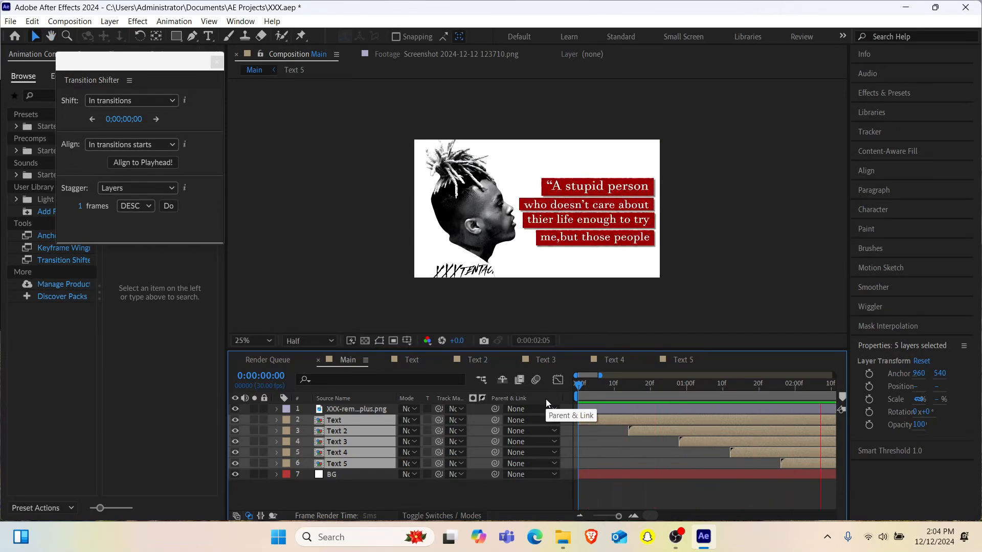
key(space)
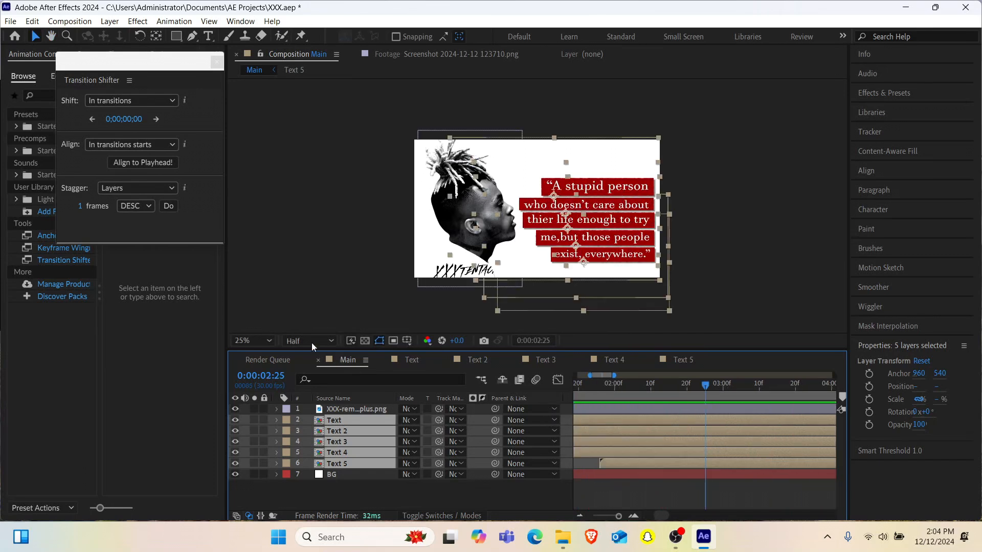
- Widen the stagger so each text layer starts about 24 frames after the previous one
click(170, 208)
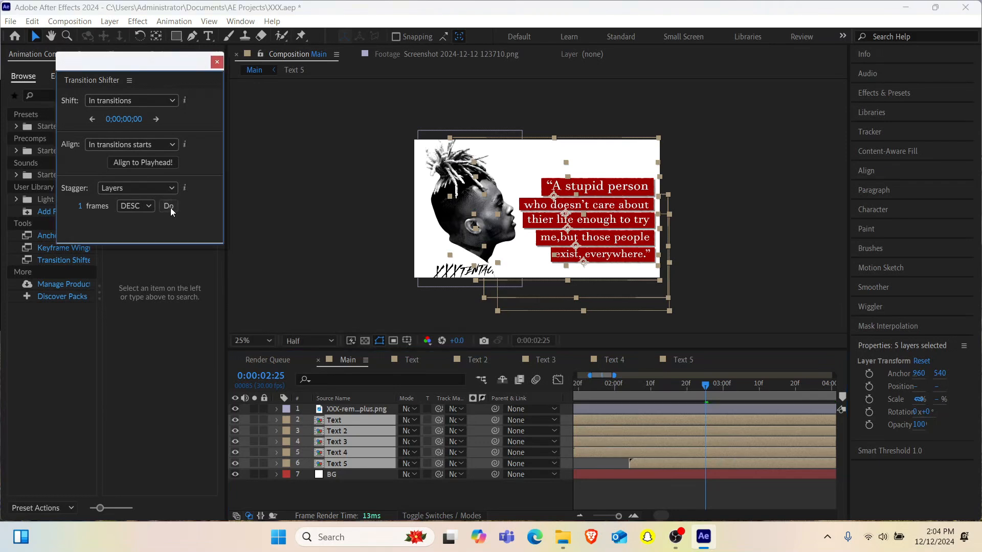
click(170, 208)
scroll(682, 479, left, 4)
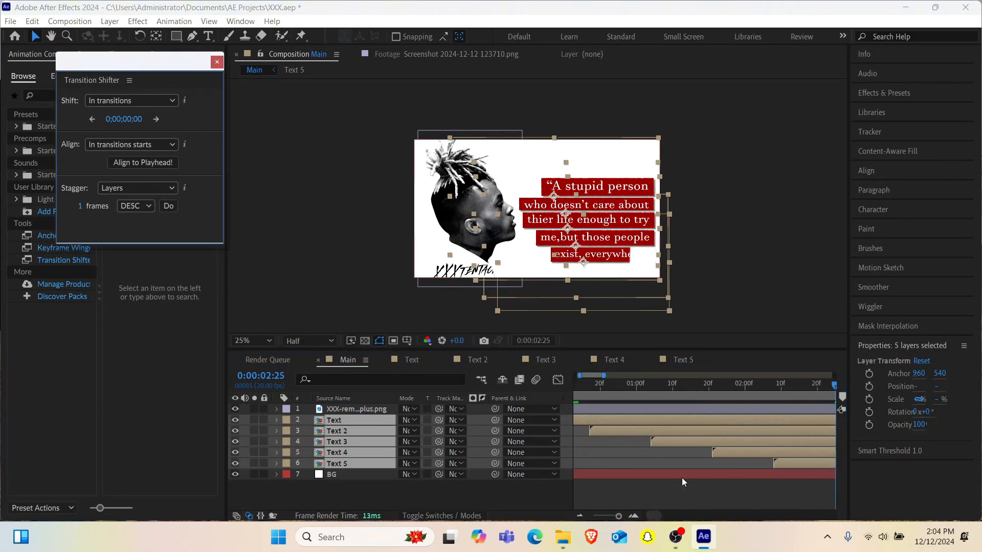
scroll(682, 480, right, 3)
scroll(682, 477, right, 1)
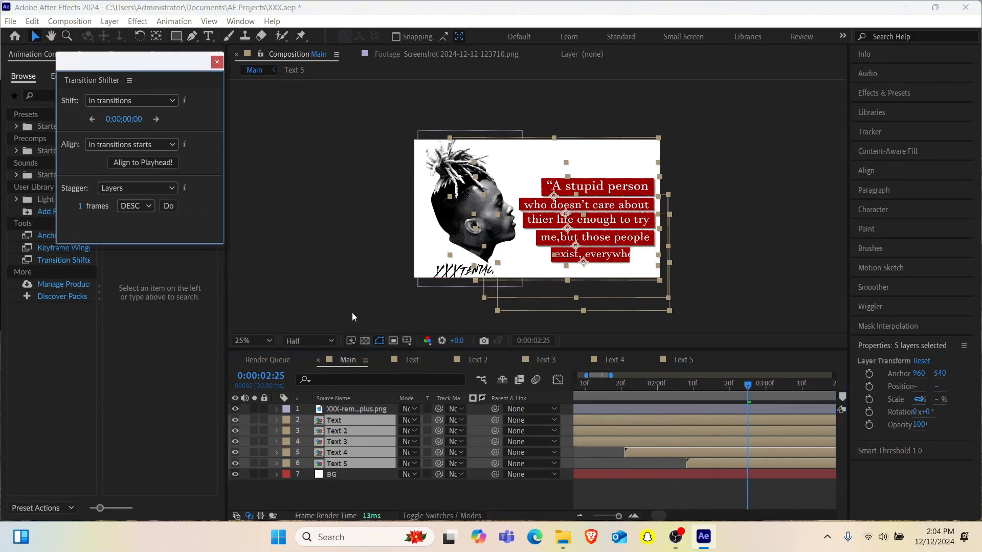
click(171, 207)
click(171, 207)
click(170, 207)
- Try a stagger of a little over one second between the five text layers and preview it from the start
click(171, 207)
click(170, 207)
click(170, 207)
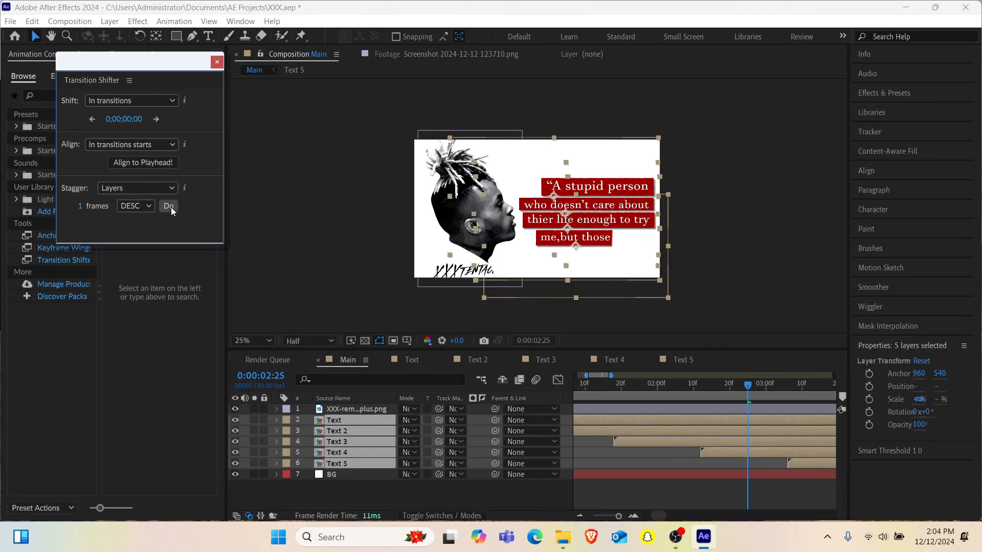
click(171, 207)
click(171, 207)
click(170, 207)
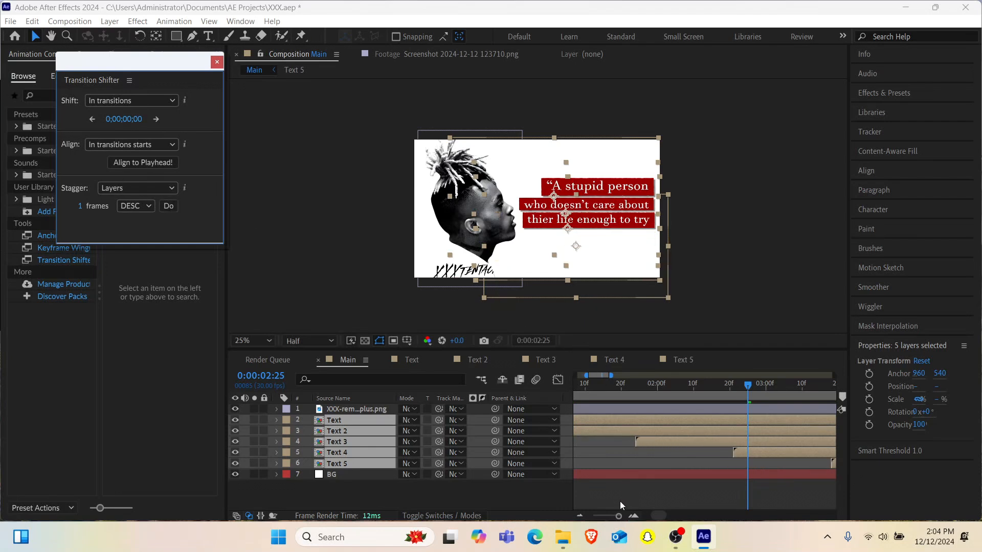
drag(617, 516, 601, 520)
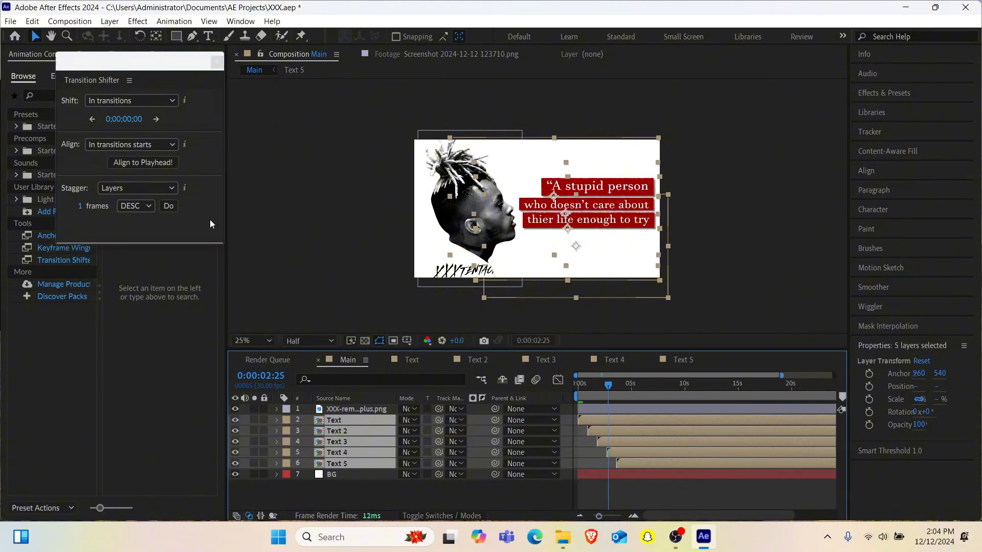
click(166, 206)
click(166, 206)
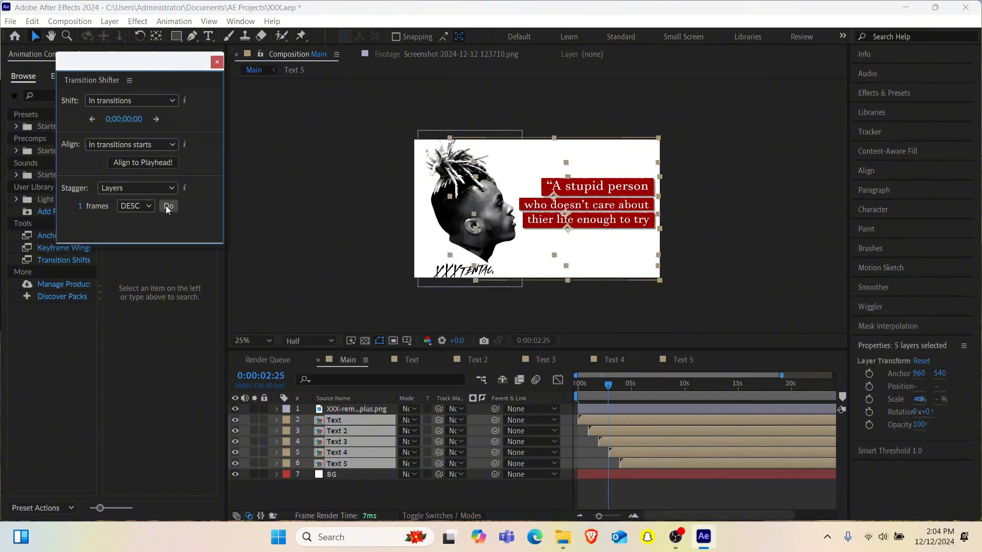
click(166, 206)
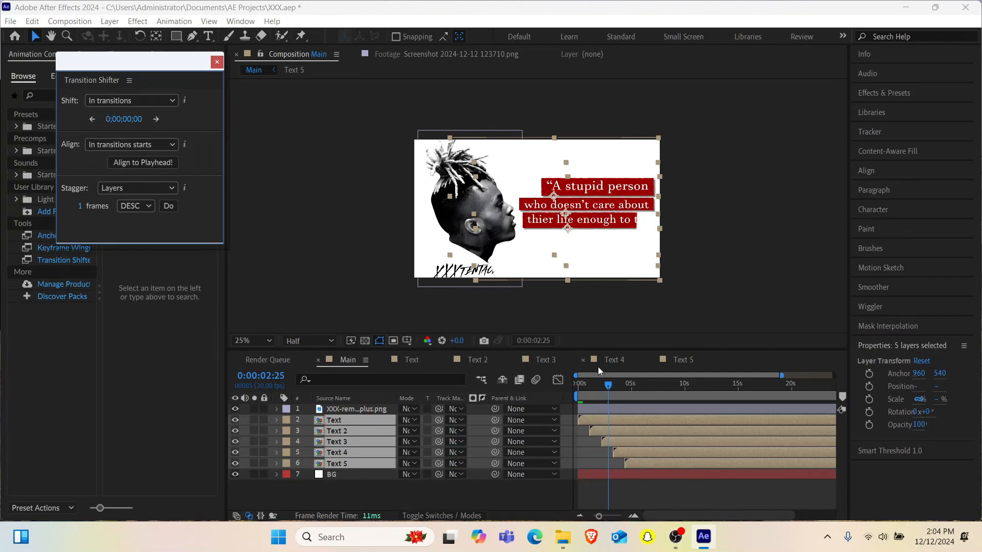
drag(592, 391, 520, 405)
key(space)
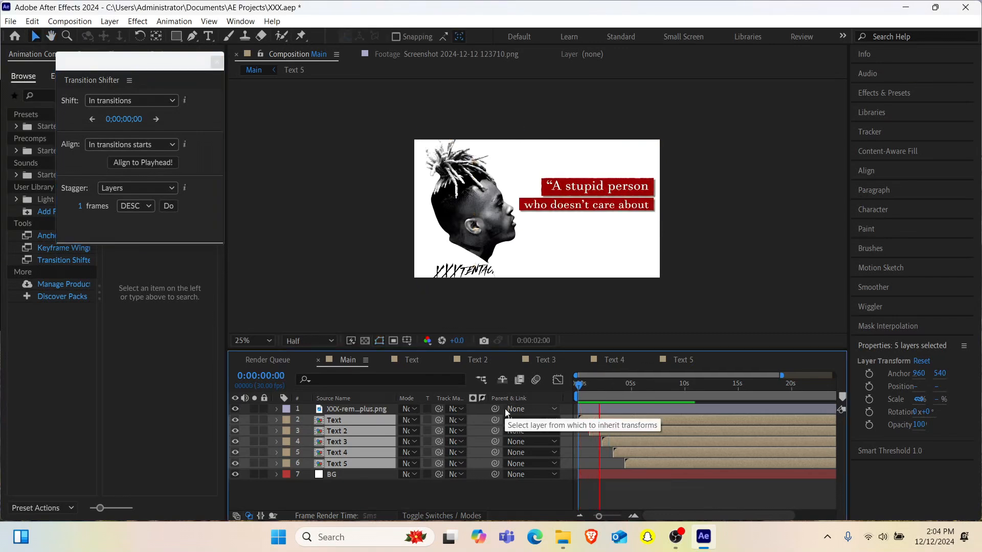
key(space)
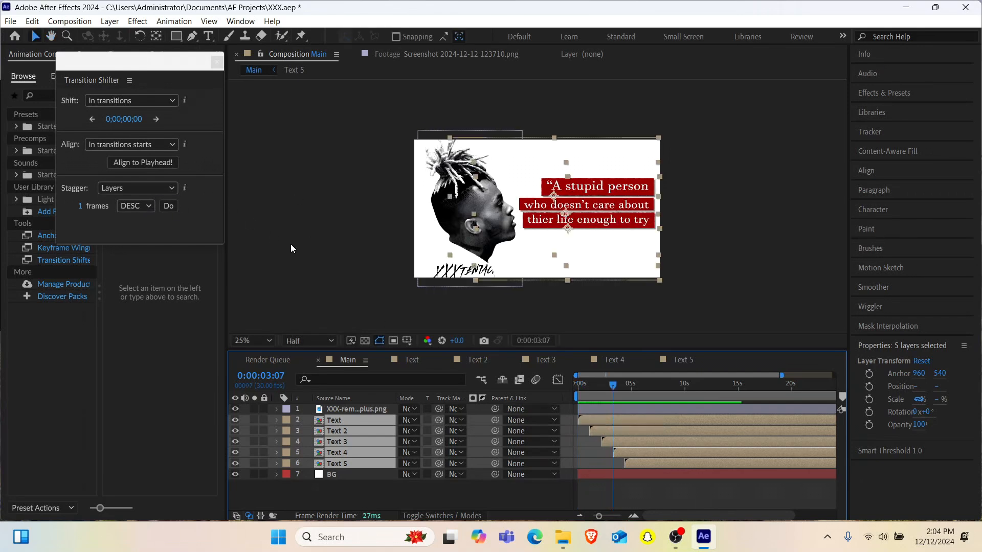
- Undo the last stagger increases back to about one second between text layers and preview the animation from the start
key(ctrl+z)
key(ctrl+z)
key(ctrl+z)
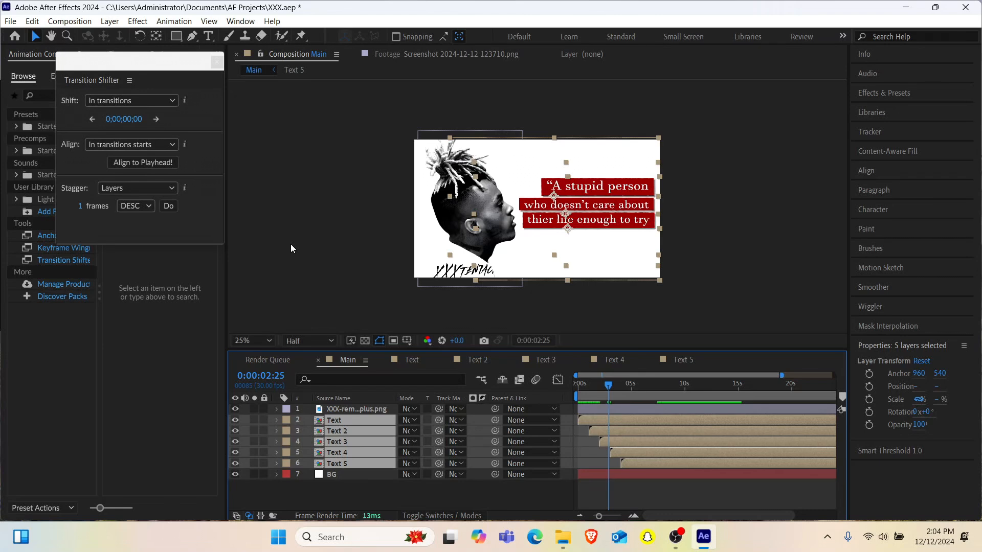
key(ctrl+z)
drag(600, 390, 575, 391)
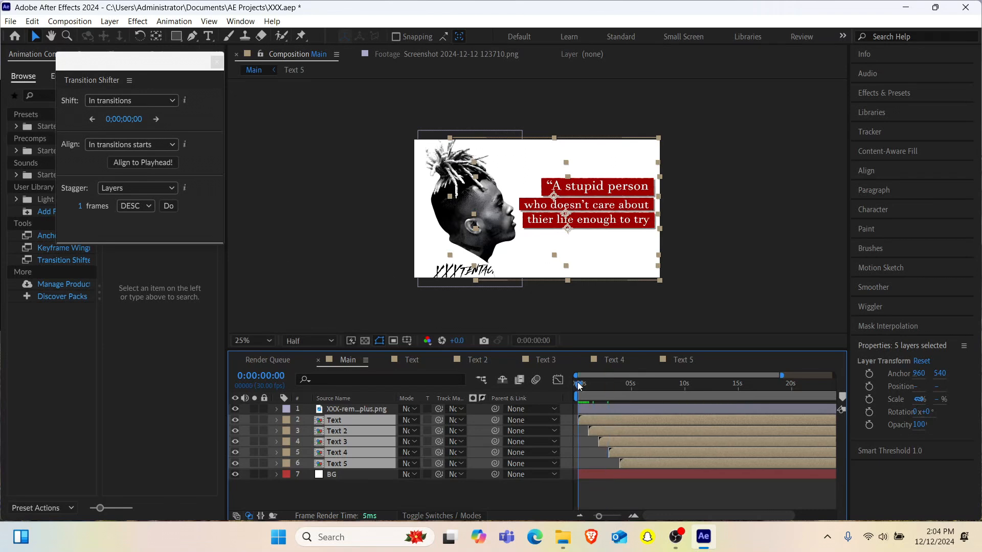
key(space)
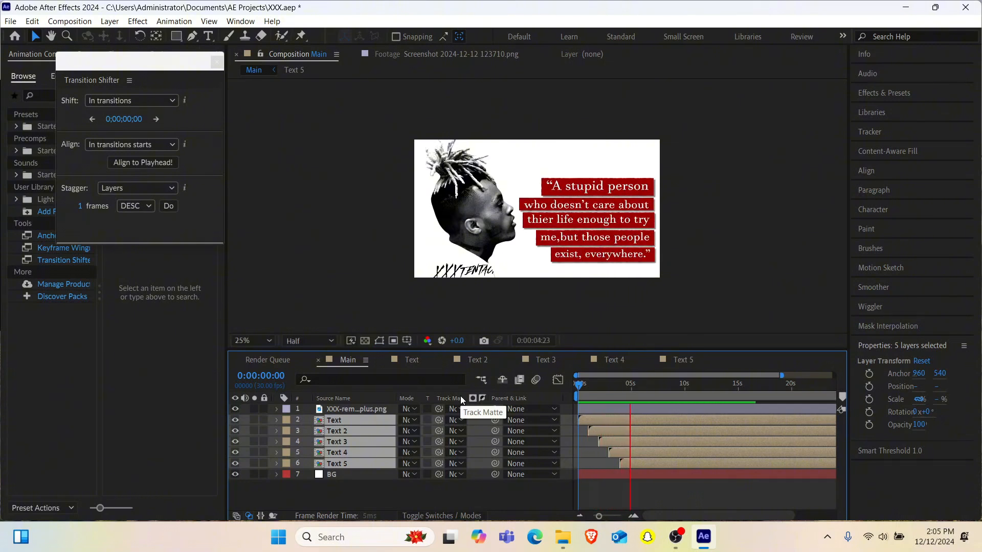
key(space)
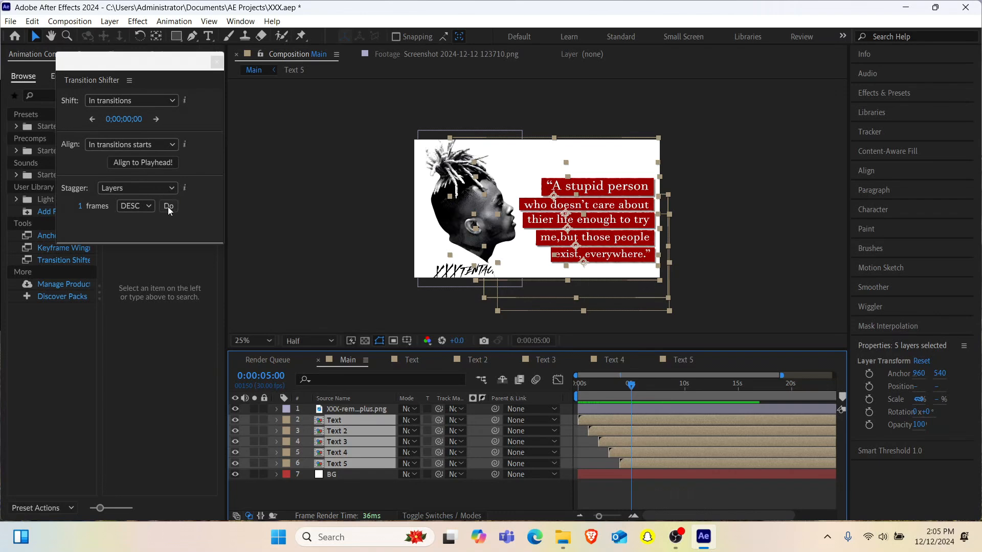
- Undo further stagger increases until the five text layers start about 24 frames apart
key(ctrl+z)
key(ctrl+z)
key(ctrl+z)
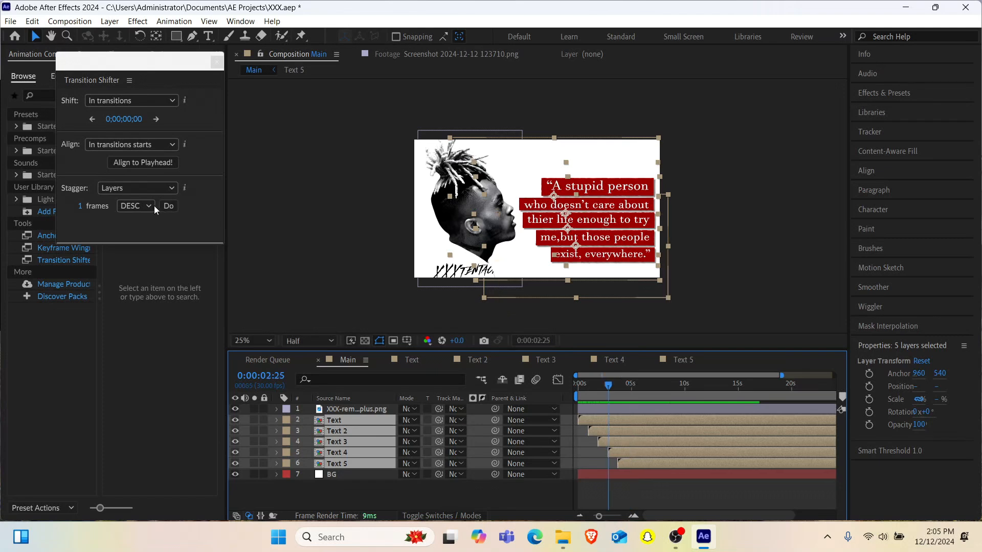
key(ctrl+z)
key(ctrl+z)
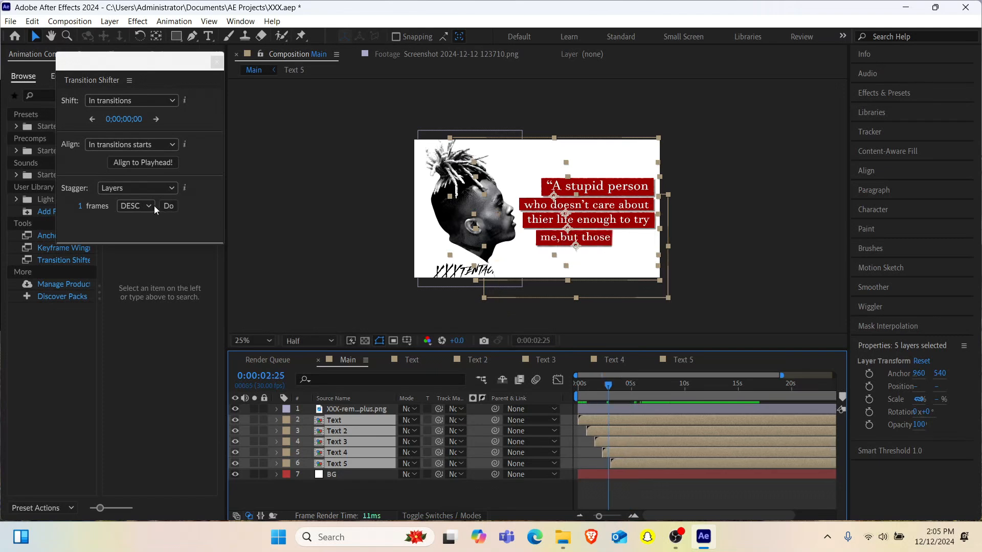
- Add an adjustment layer above all layers in the Main composition and apply the CC Vignette effect to it
click(317, 502)
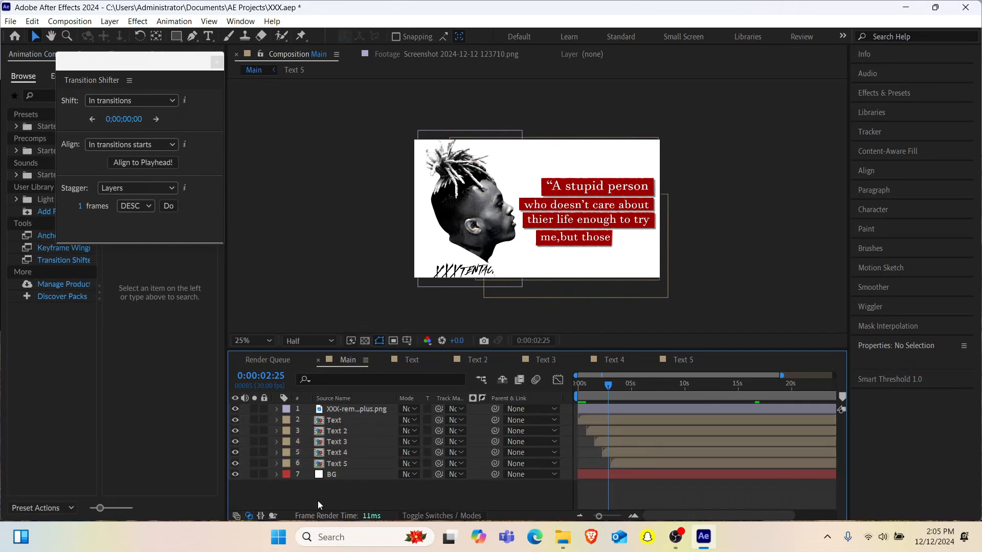
key(ctrl+alt+y)
key(ctrl+space)
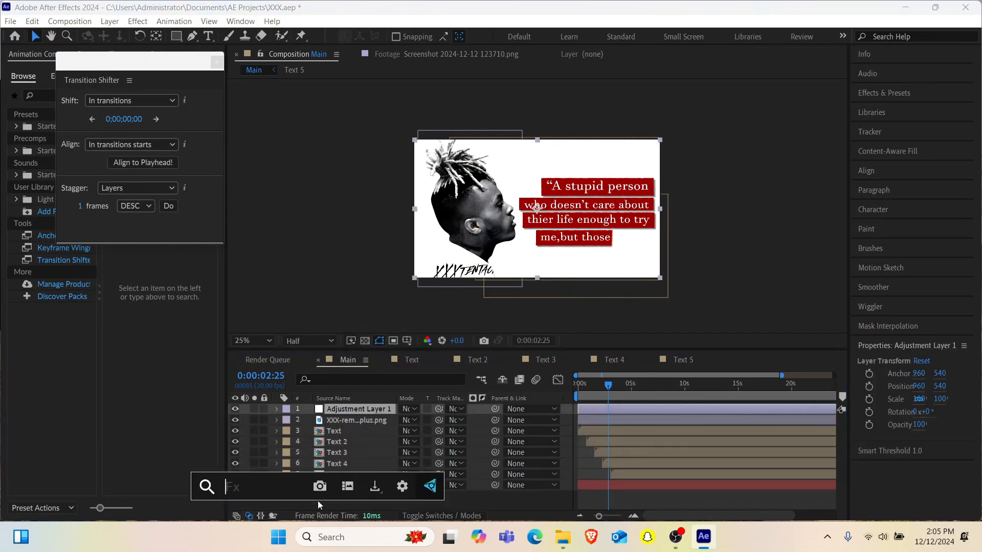
text(cc)
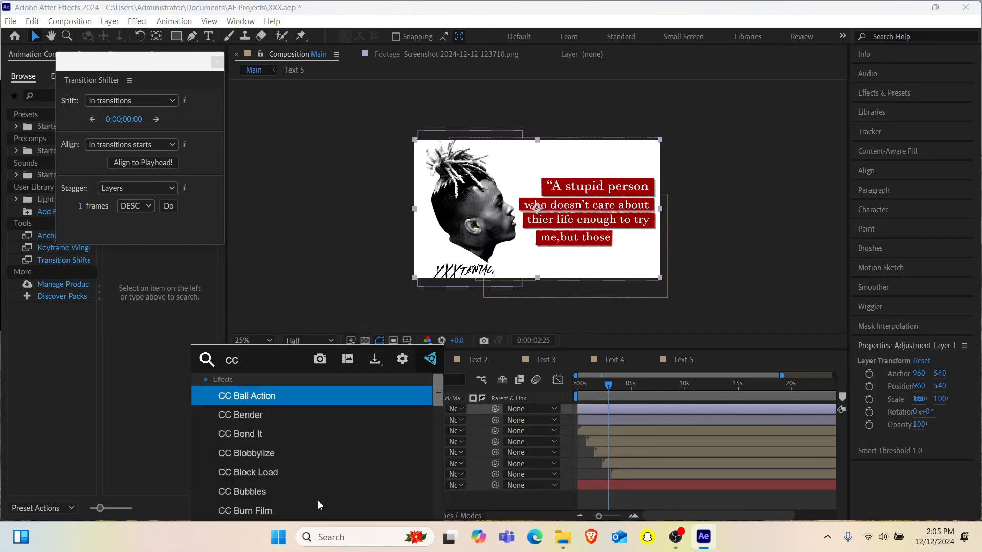
text( vi)
key(Return)
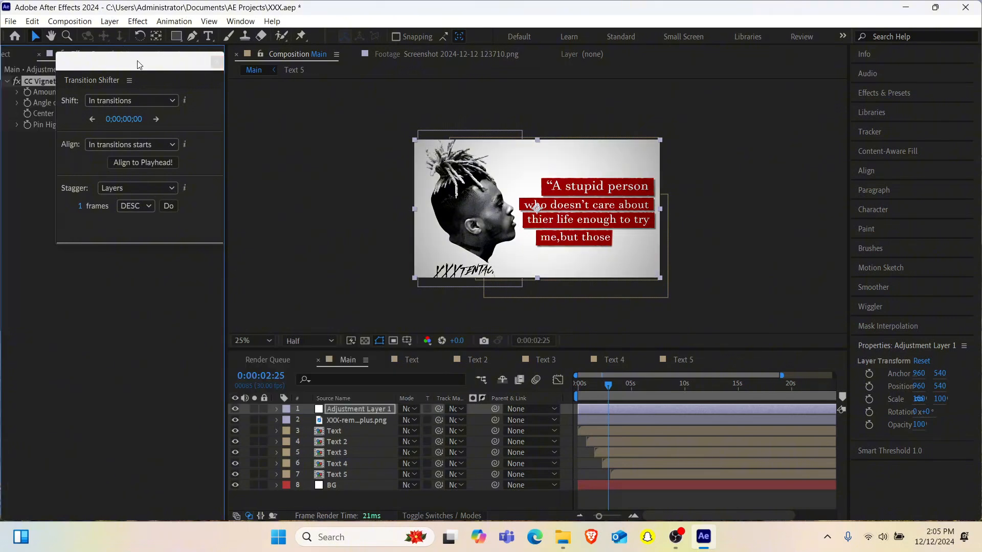
- Set the CC Vignette amount to 140 and its angle of view to 40
drag(139, 64, 123, 207)
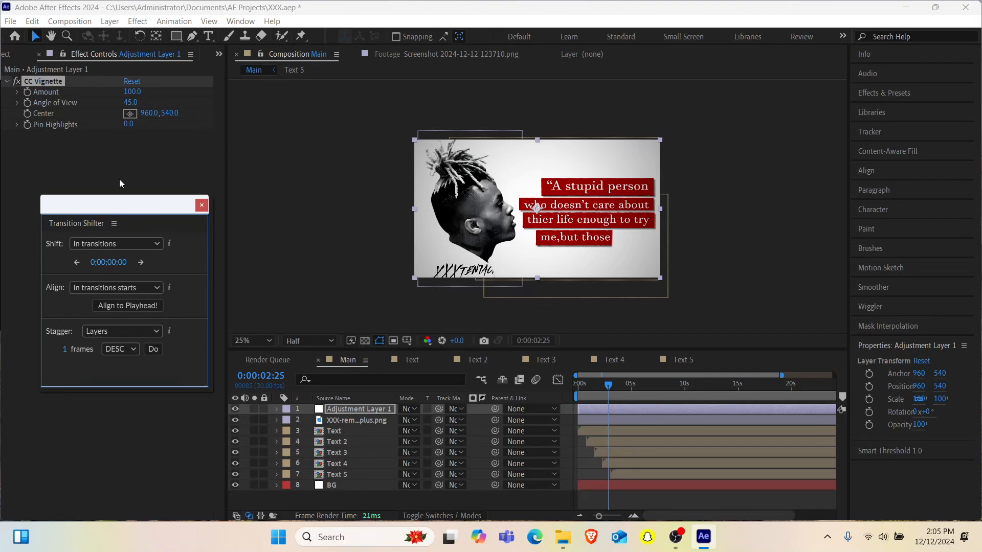
click(131, 92)
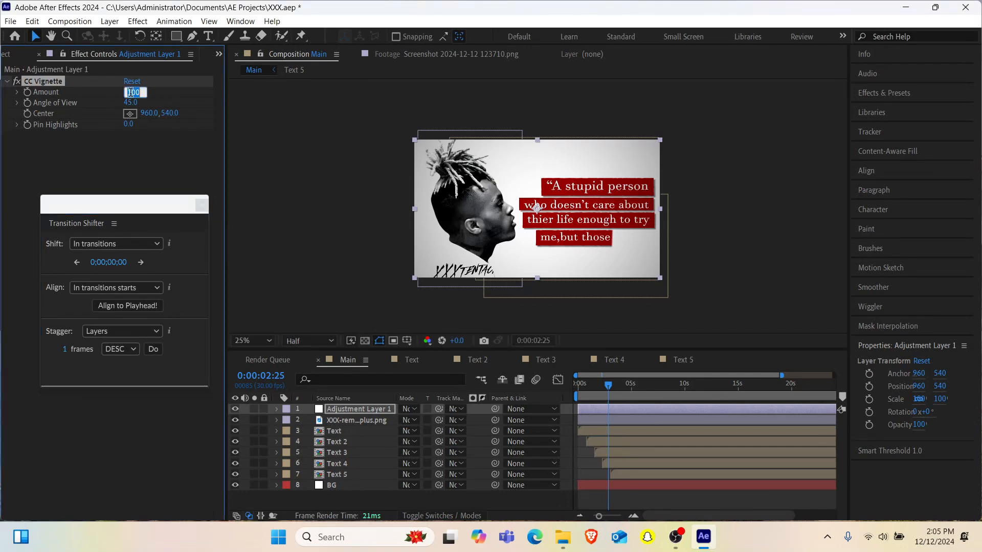
text(140.)
key(Return)
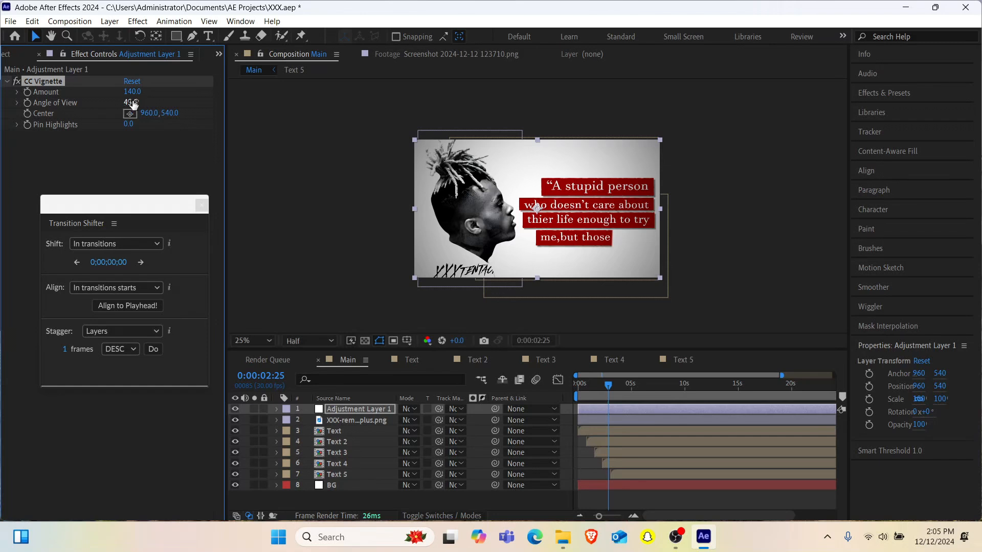
click(131, 102)
text(40)
key(Return)
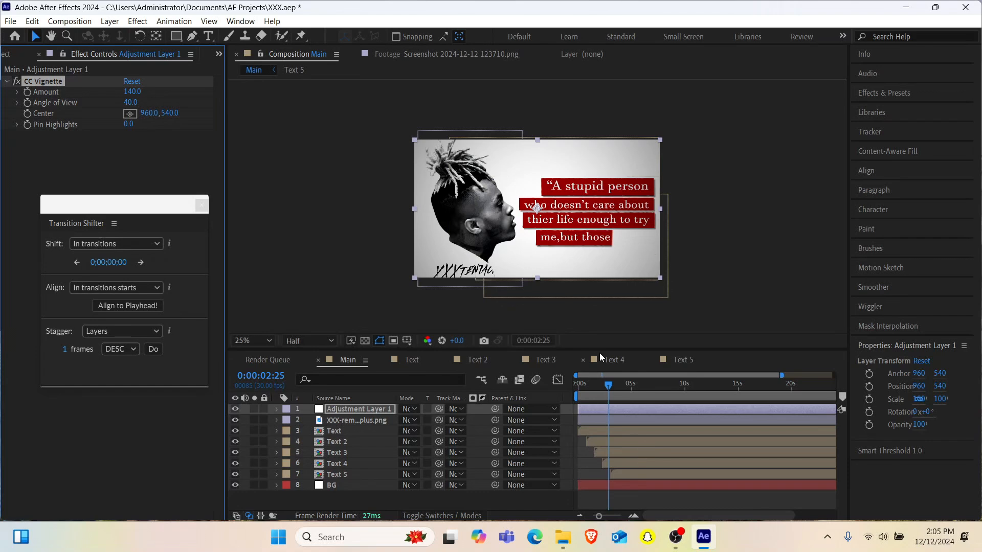
- Preview the Main composition from the start with the vignette applied
drag(596, 391, 538, 396)
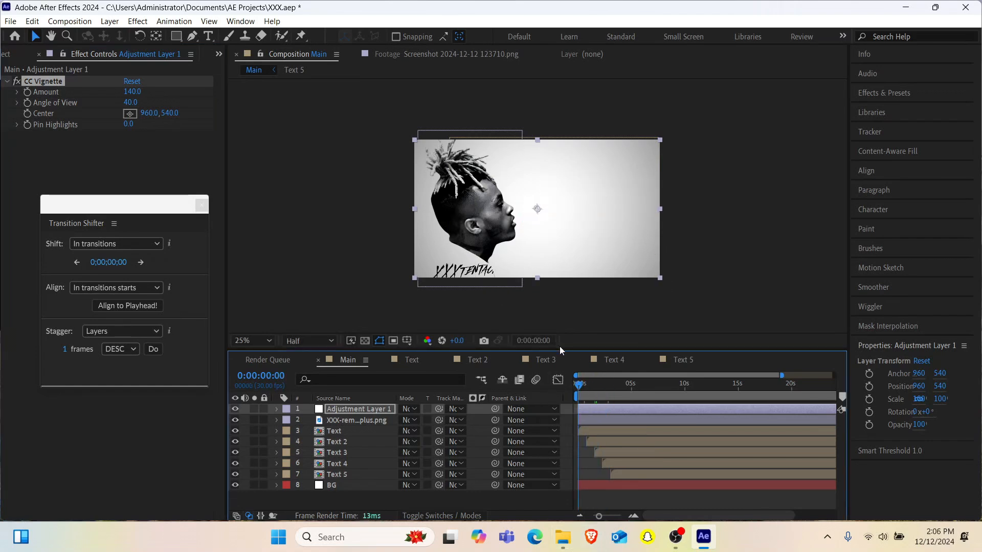
key(space)
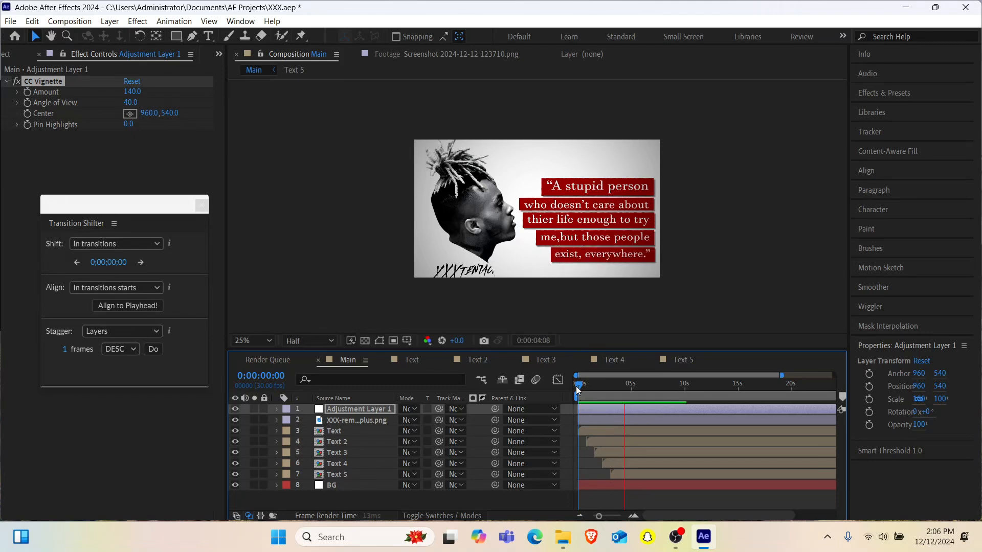
key(space)
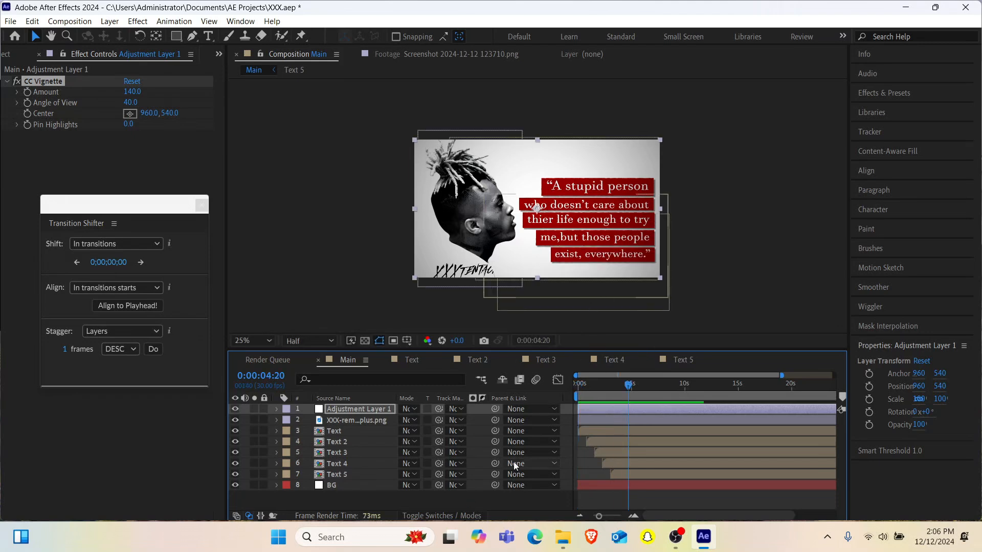
- In the first quote line's precomp, slow the Linear Wipe reveal by moving its end keyframe to about 1.6 seconds
click(597, 431)
double_click(597, 431)
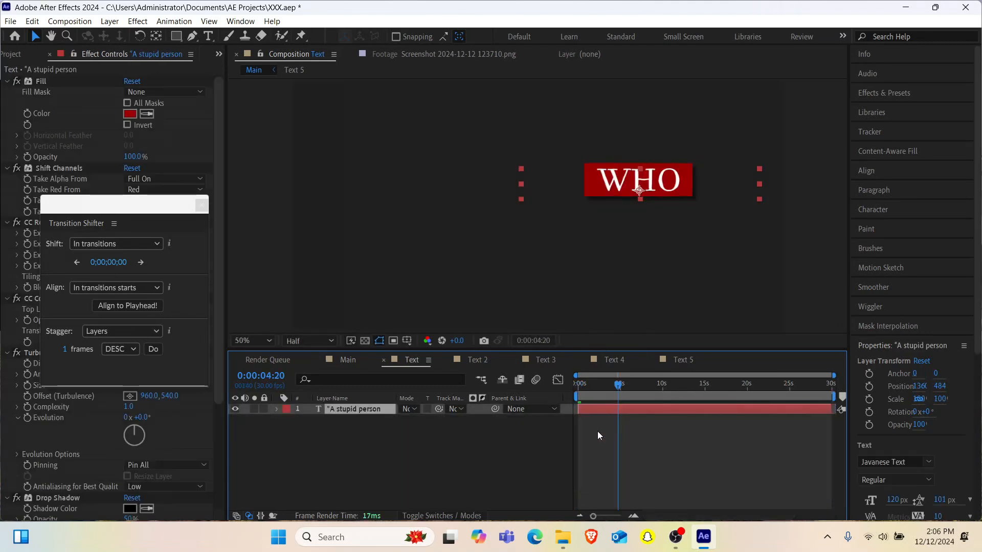
key(u)
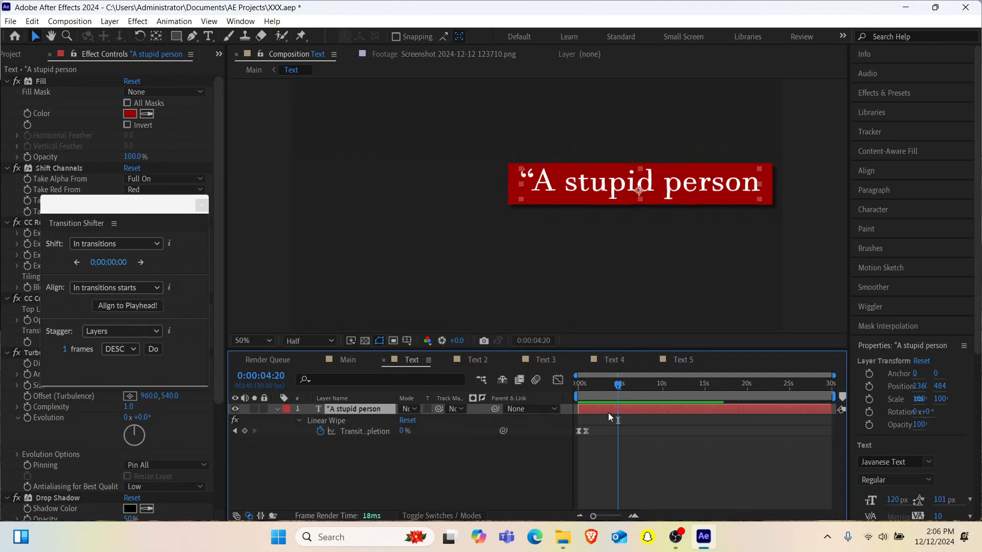
drag(605, 517, 616, 517)
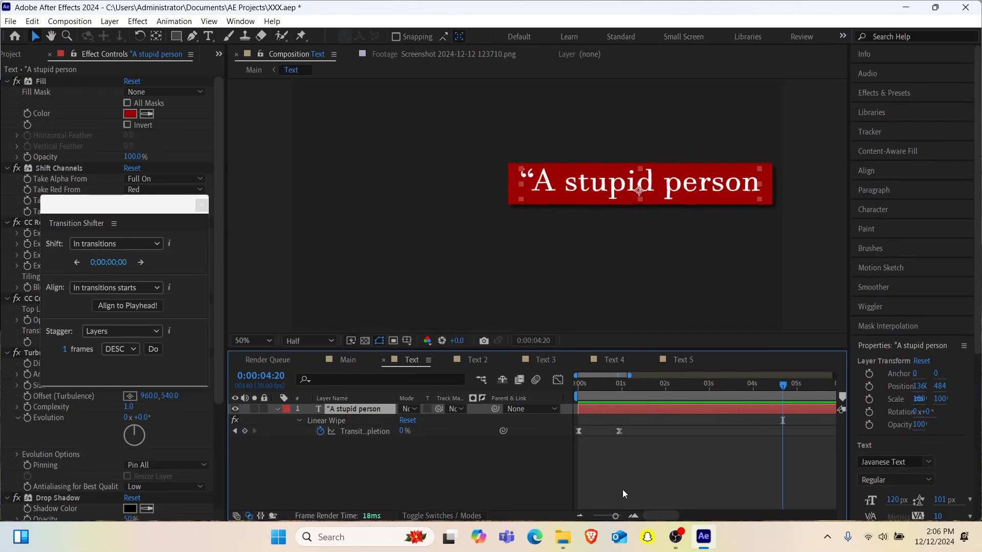
drag(591, 388, 519, 407)
key(space)
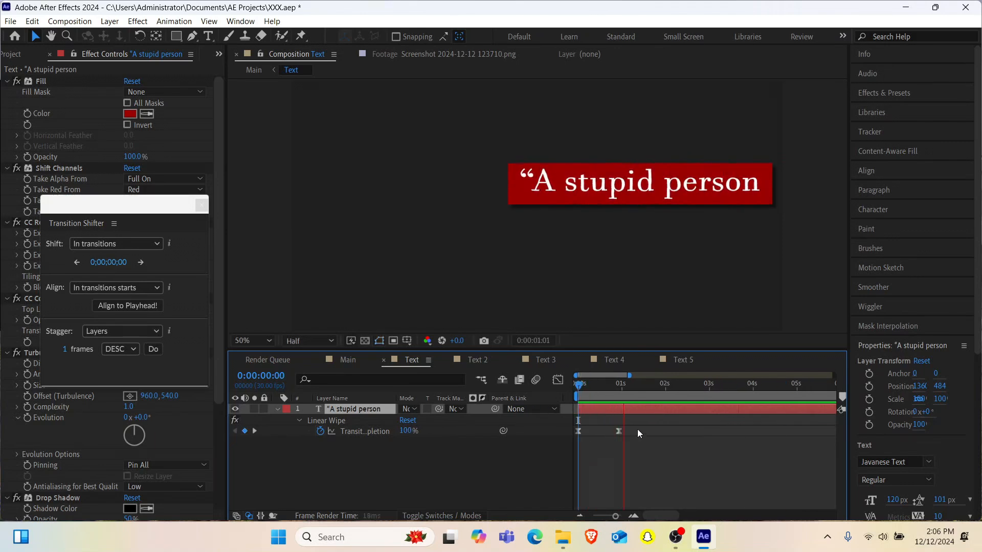
click(618, 431)
drag(618, 431, 646, 432)
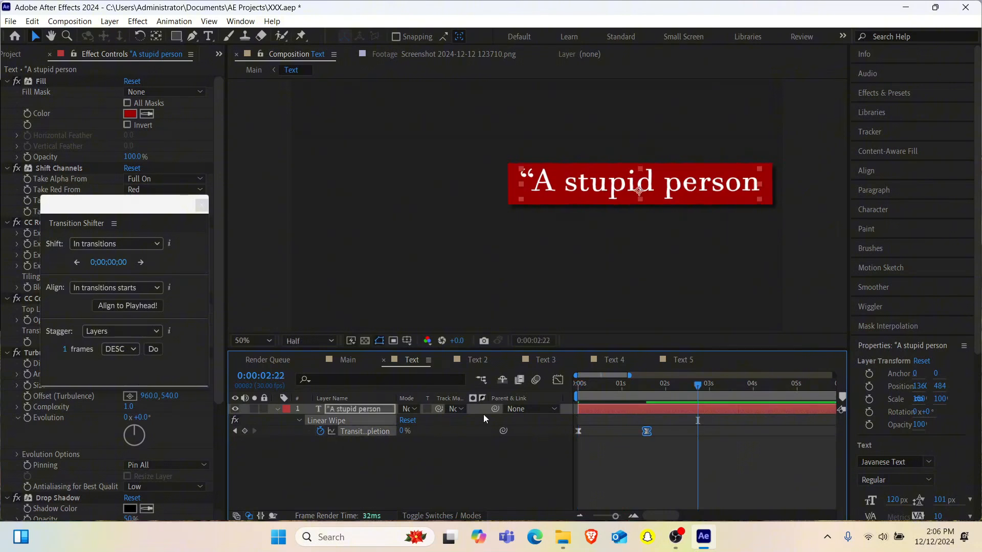
- Slow the Linear Wipe reveals in the Text 2 to Text 5 precomps by moving each end keyframe to about 2 seconds
click(471, 360)
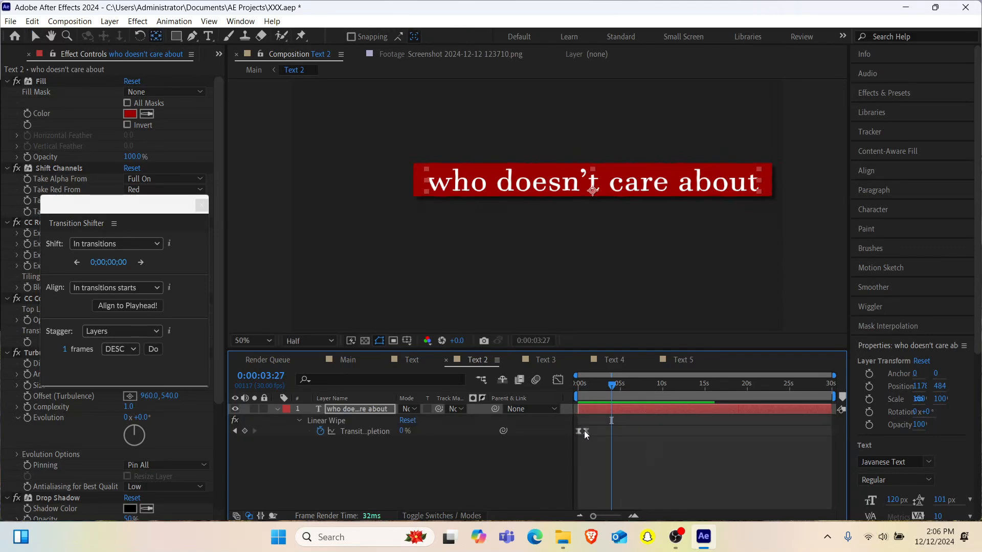
click(603, 432)
click(539, 360)
mouse_move(601, 433)
mouse_down()
mouse_move(587, 432)
mouse_move(597, 433)
mouse_up()
click(600, 360)
click(586, 432)
click(677, 360)
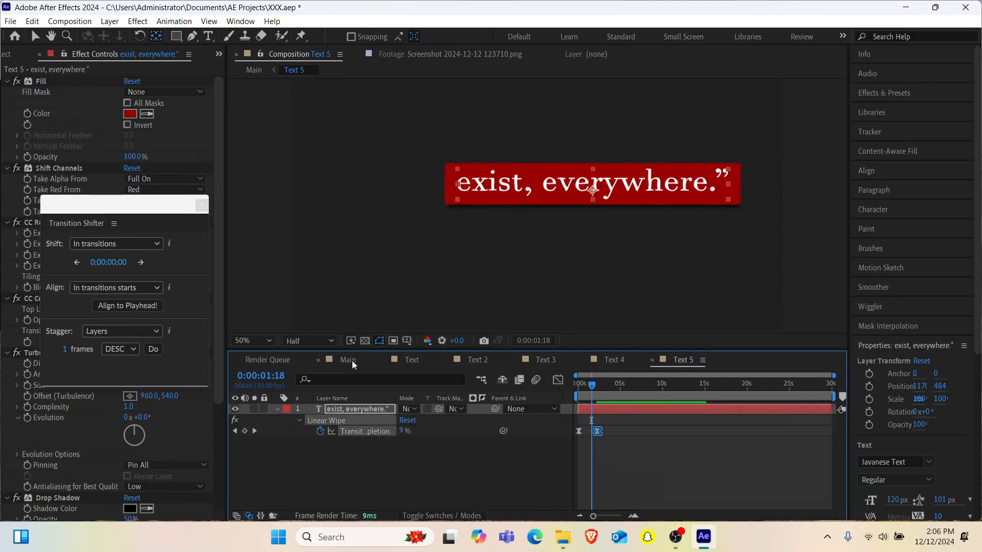
- Preview the slower text reveals in the Main composition from the start, and save the project
click(352, 361)
key(space)
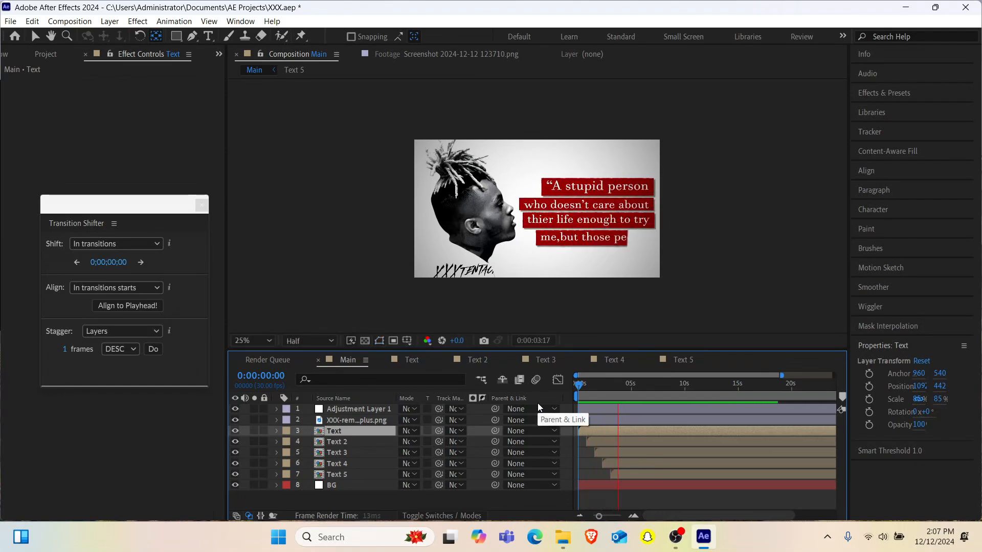
key(space)
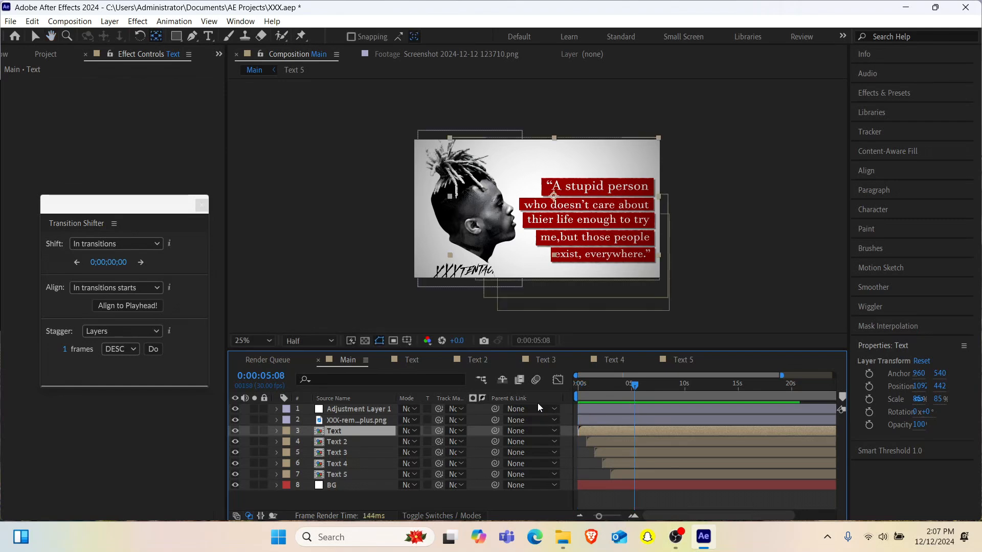
drag(593, 382, 575, 385)
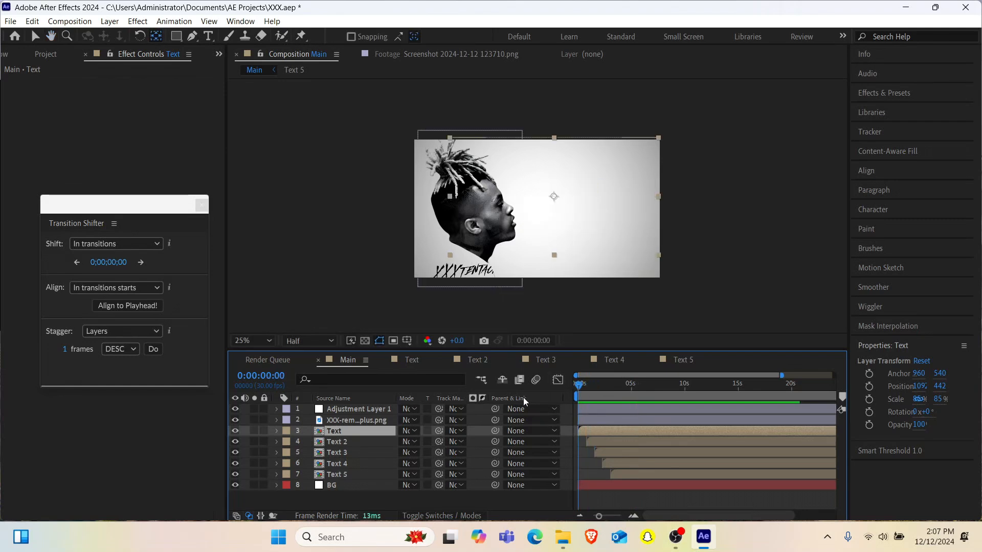
key(space)
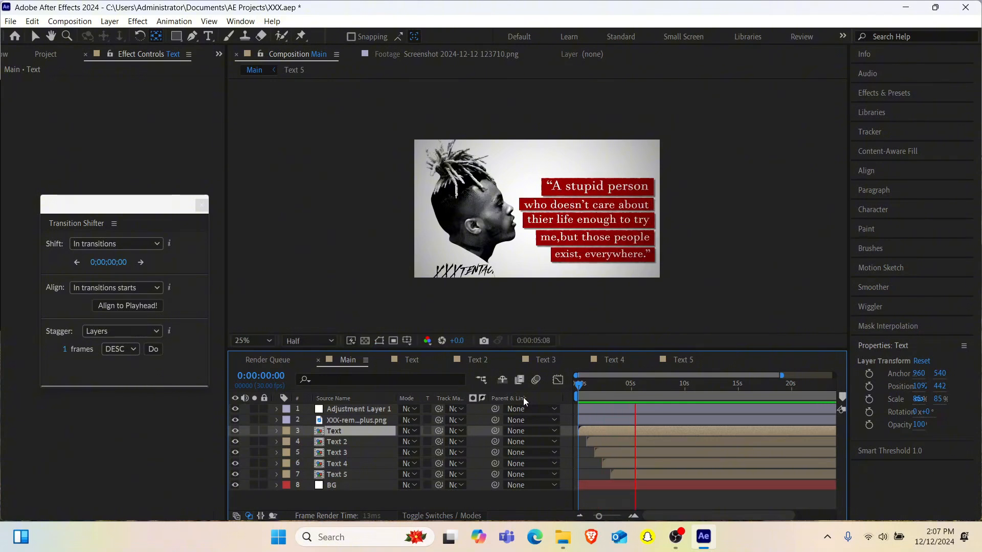
key(space)
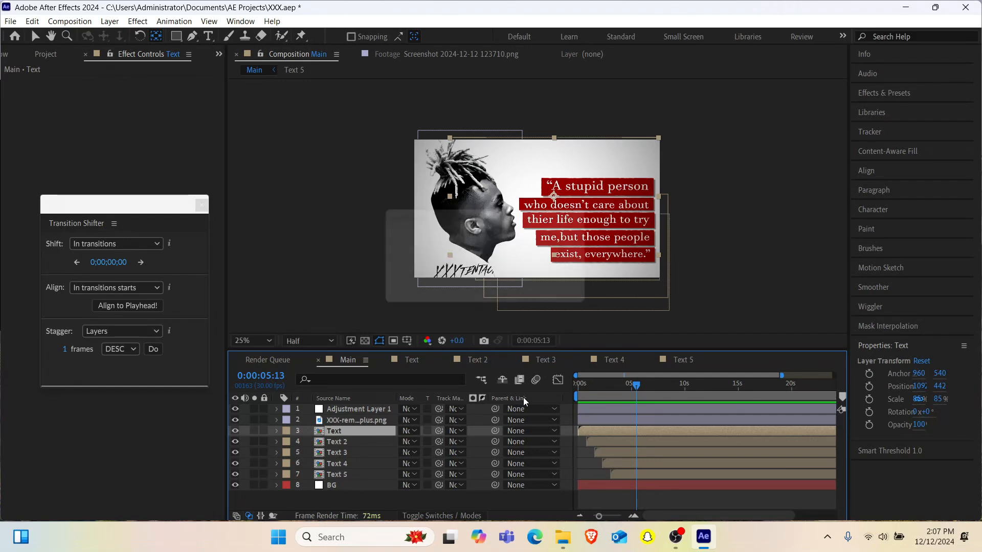
key(ctrl+s)
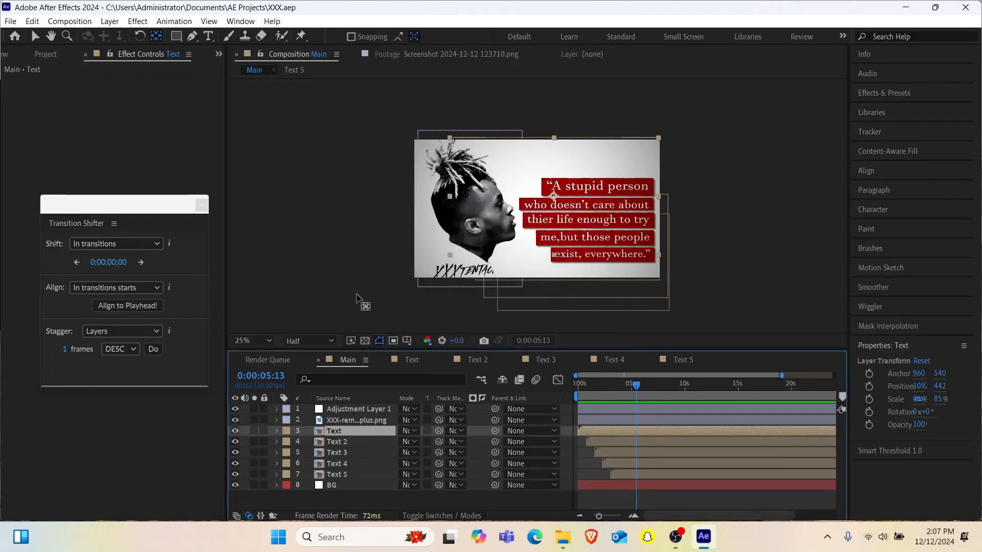
- Apply a Drop Shadow effect to the portrait cutout layer
drag(397, 351, 394, 384)
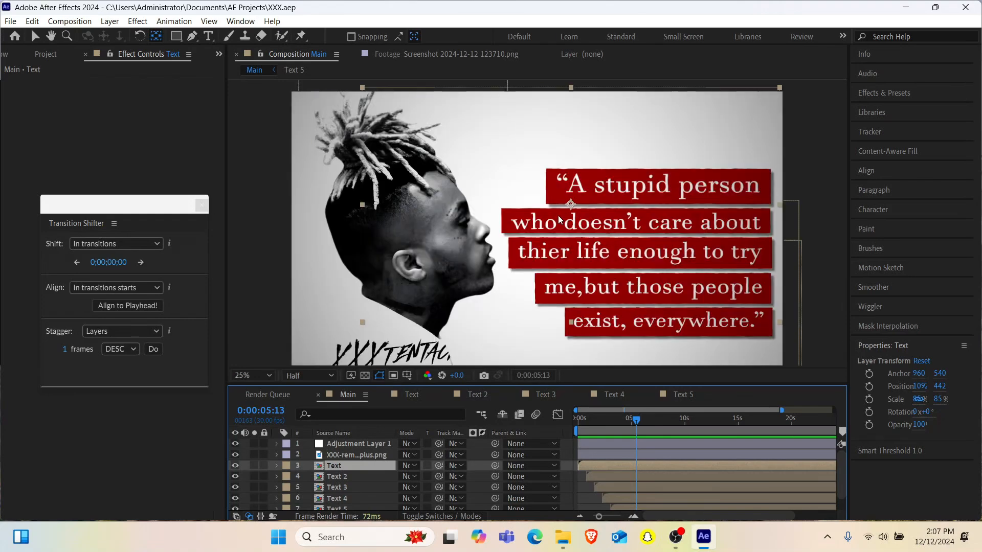
key(comma)
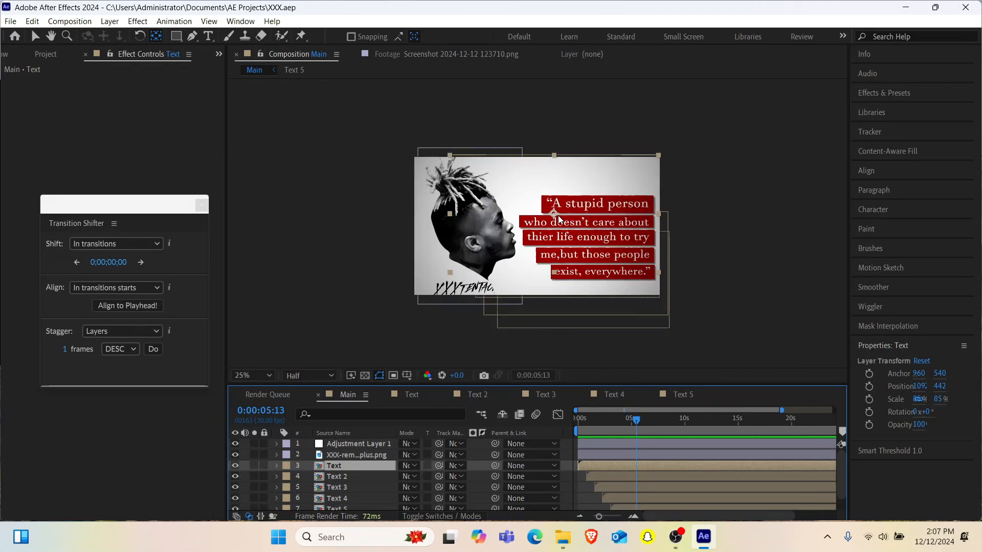
key(period)
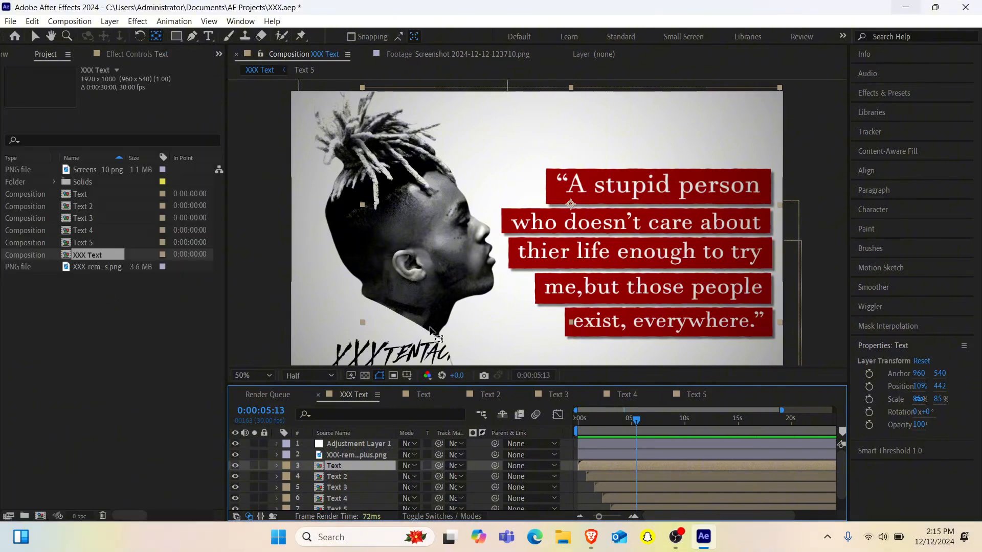
key(comma)
key(period)
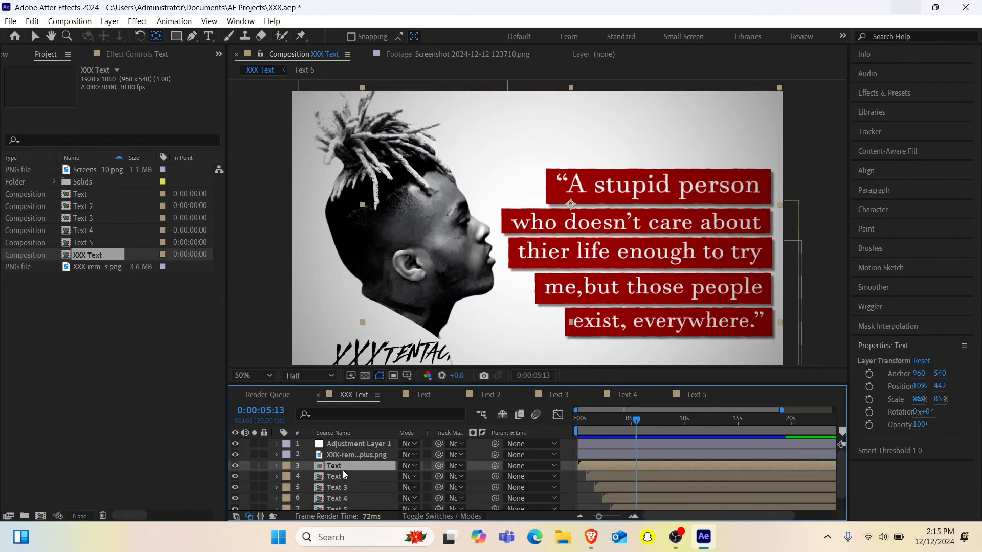
click(351, 454)
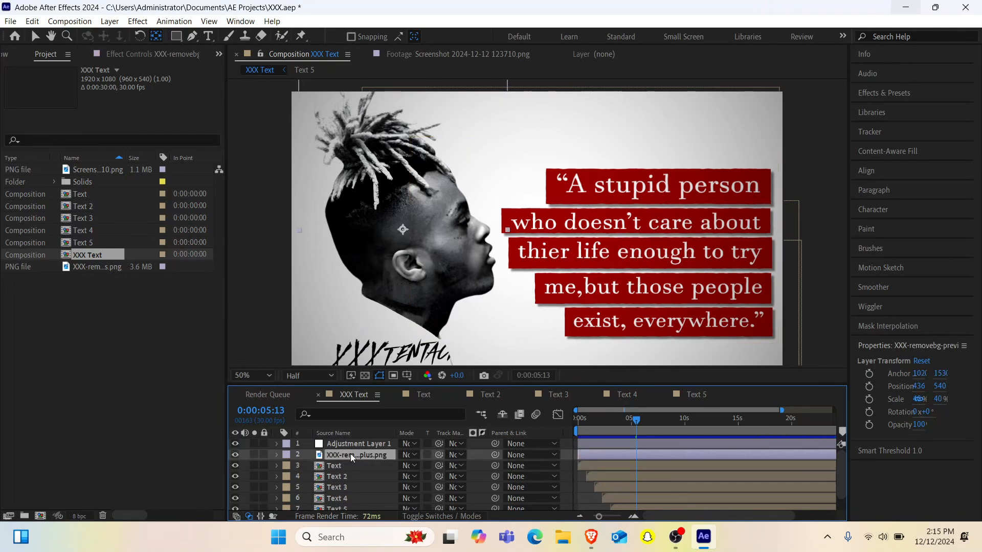
key(space)
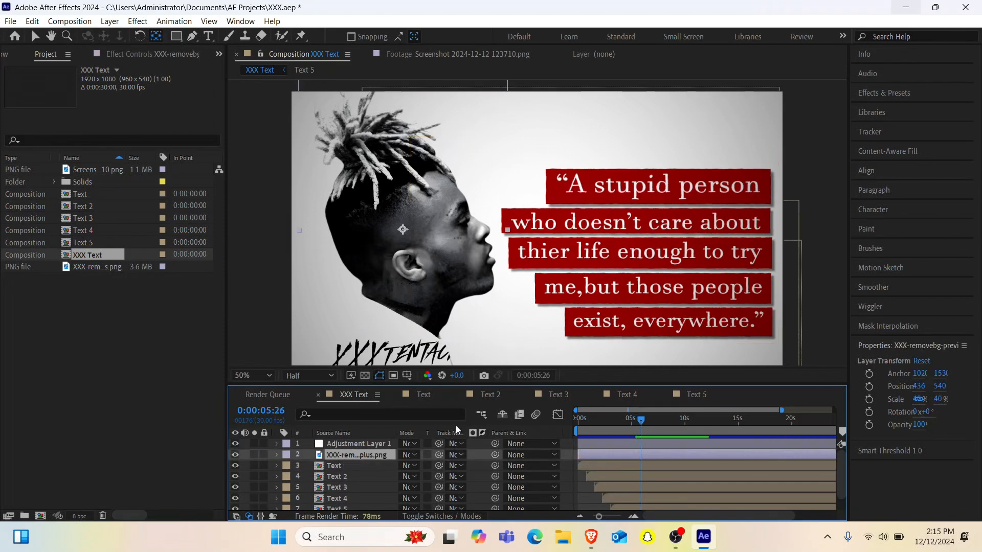
key(ctrl+space)
text(drop)
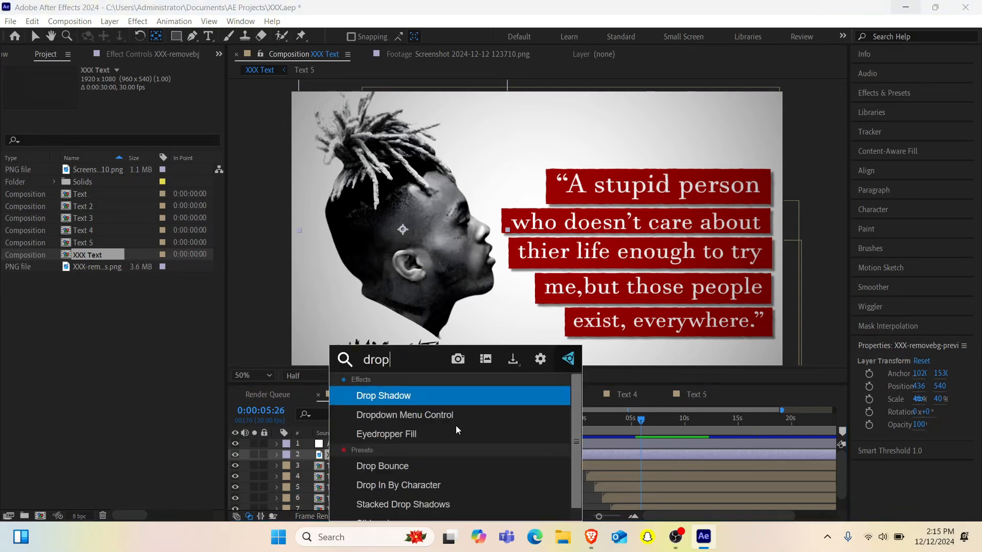
key(Return)
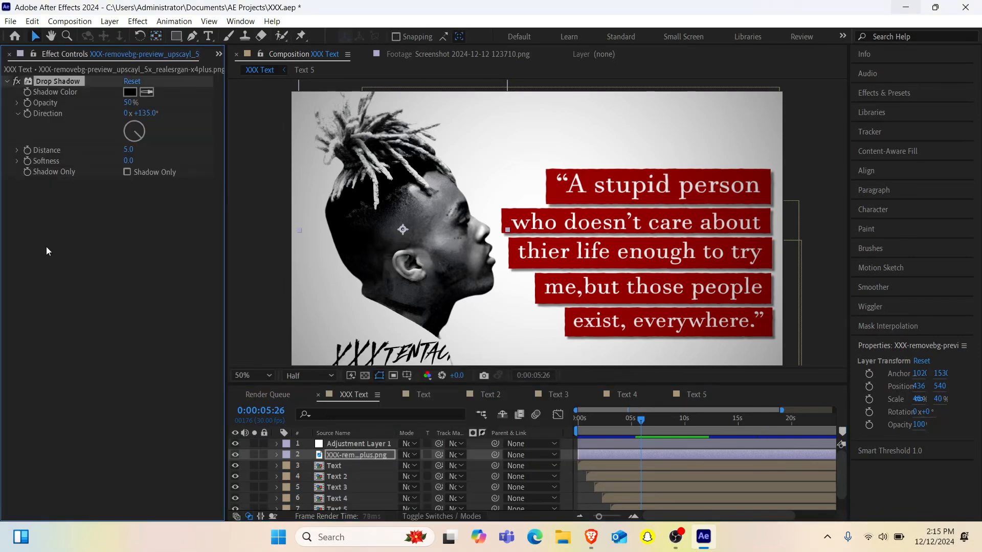
- Set the portrait's drop shadow direction to 97°, distance to 50 and softness to 100
drag(136, 128, 153, 144)
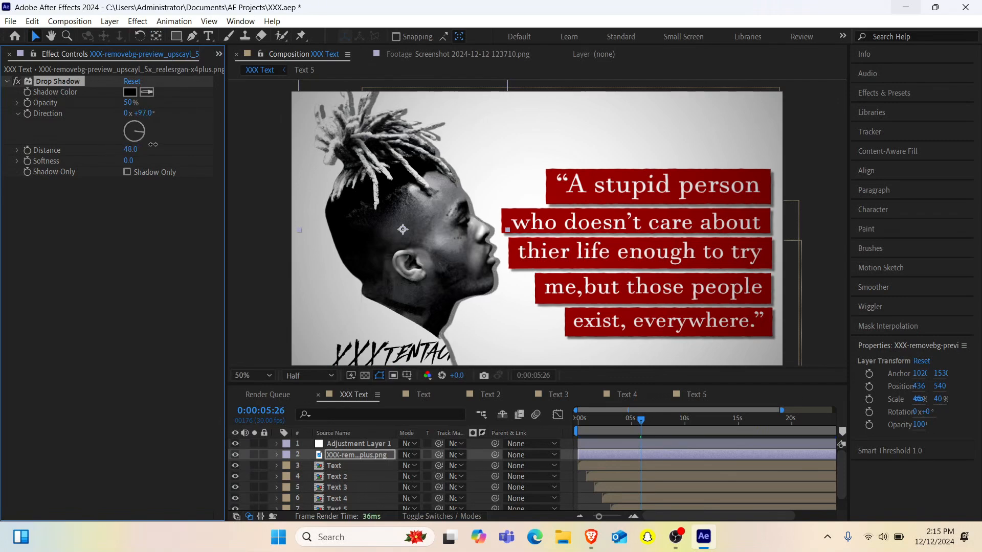
click(129, 151)
text(50)
key(Return)
click(127, 160)
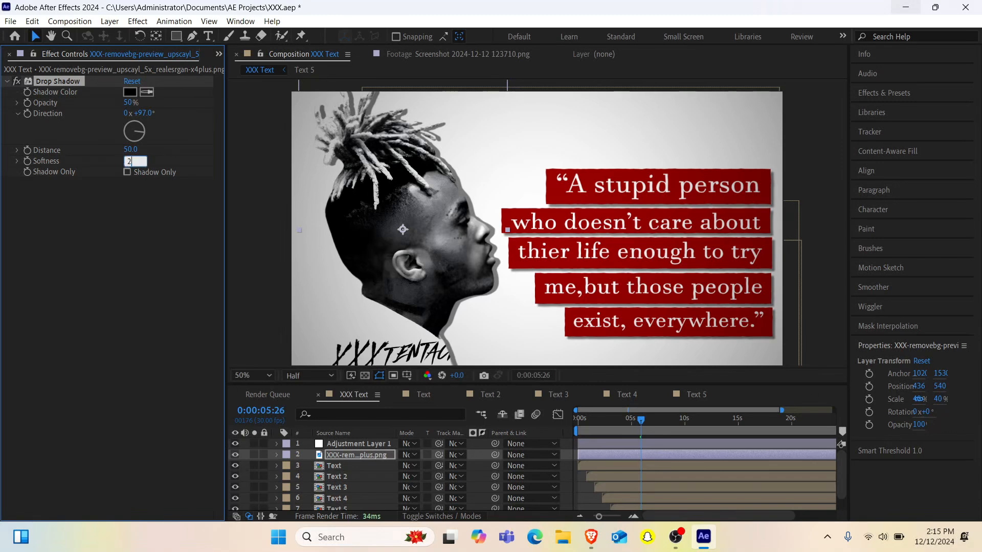
text(20)
key(Return)
click(127, 161)
text(100)
key(Return)
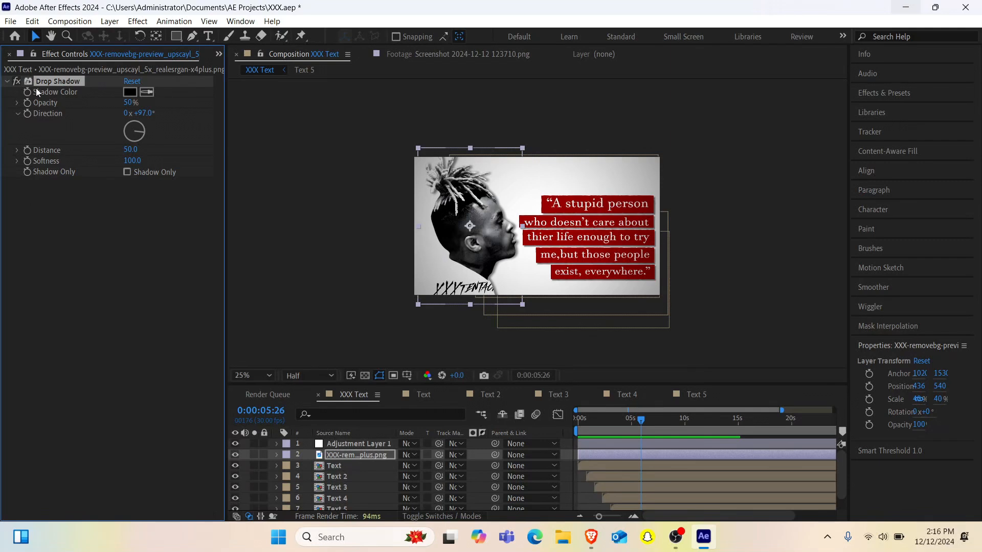
- Duplicate the portrait's Drop Shadow effect and set the copy's direction to 1x+261° to shade the opposite side
key(ctrl+d)
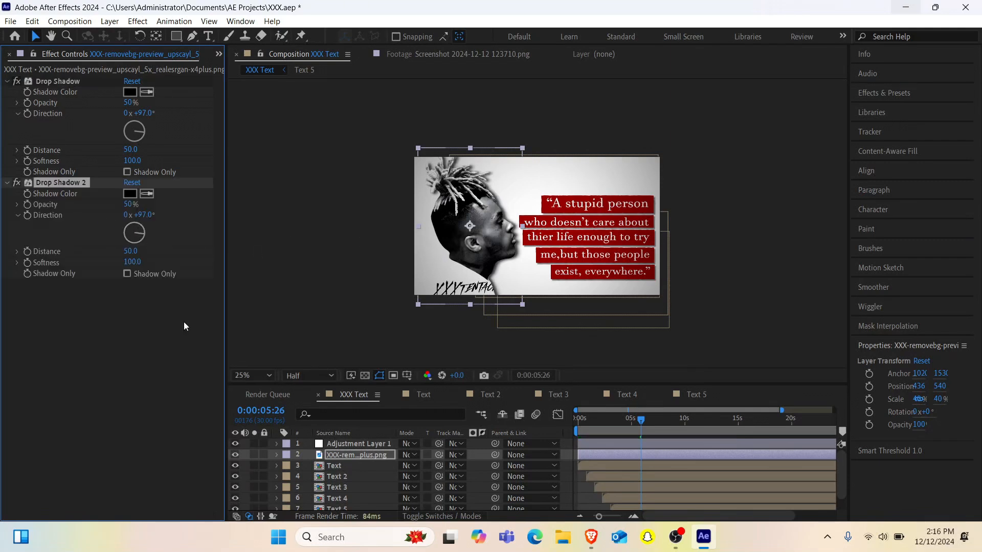
drag(142, 236, 116, 235)
key(period)
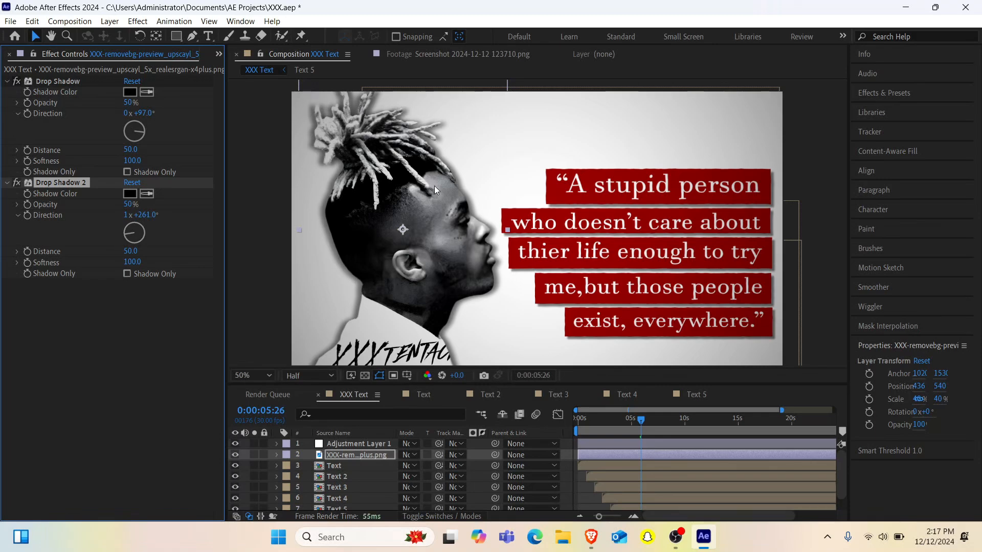
- Set the XXX Text composition's duration to 0:00:10:00 and scrub through its timeline
key(ctrl+k)
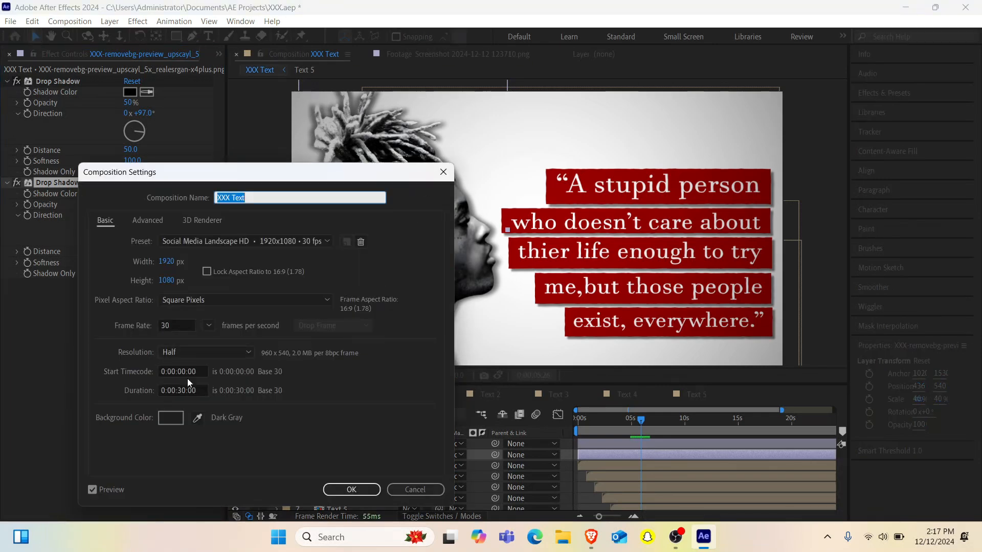
click(182, 391)
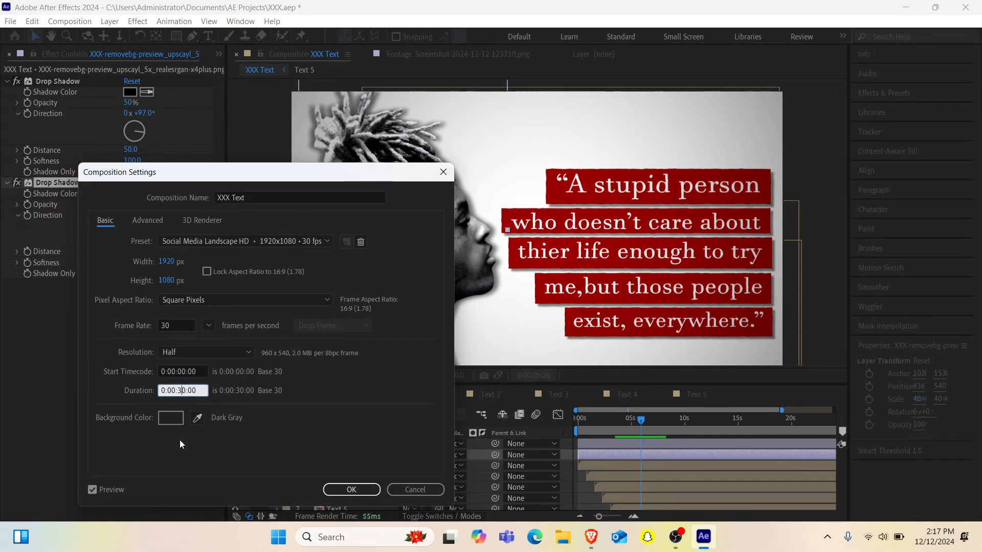
key(BackSpace)
text(10)
click(351, 489)
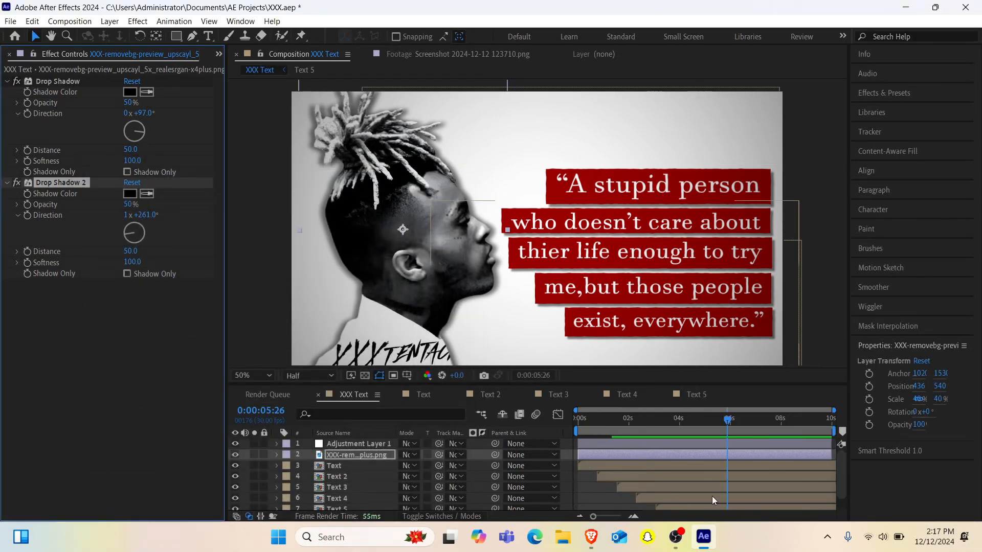
drag(668, 424, 695, 428)
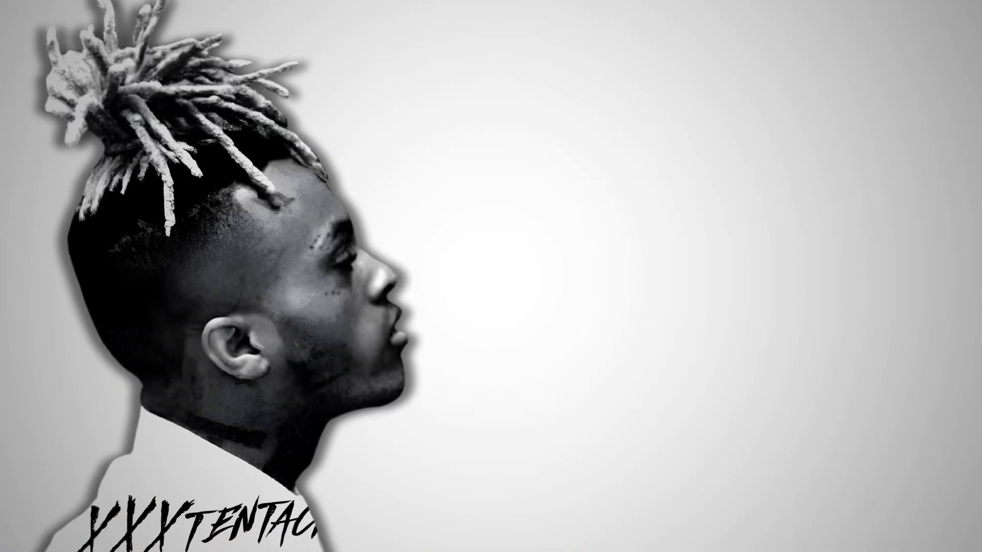